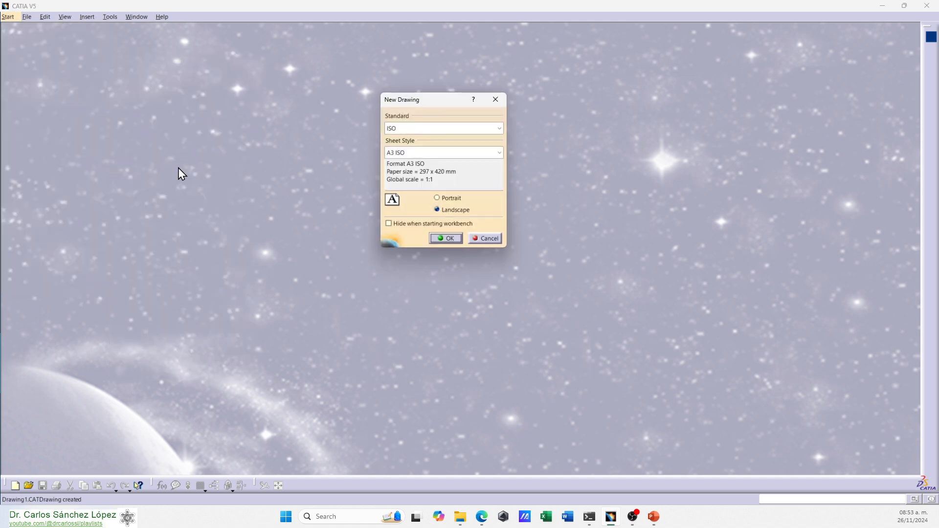
- Keep ISO as the standard and A3 ISO as the sheet style for the new drawing, and review the format details
{"action": "left_click_drag", "start_coordinate": [443, 100], "coordinate": [427, 72]}
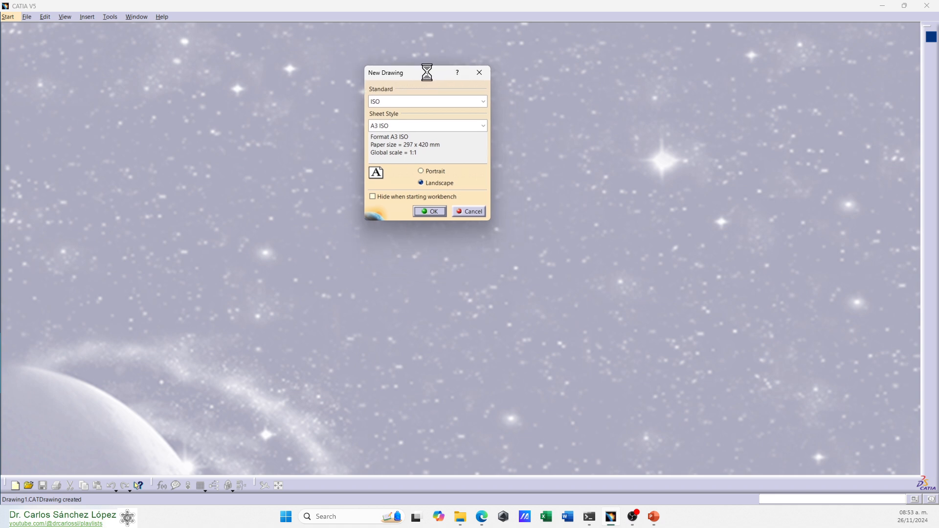
{"action": "left_click", "coordinate": [396, 103]}
{"action": "left_click", "coordinate": [404, 103]}
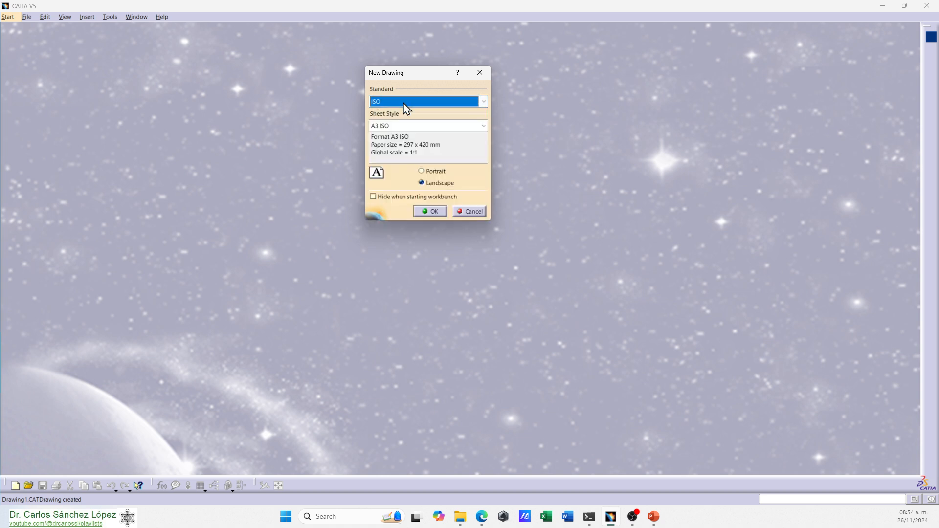
{"action": "left_click", "coordinate": [412, 127]}
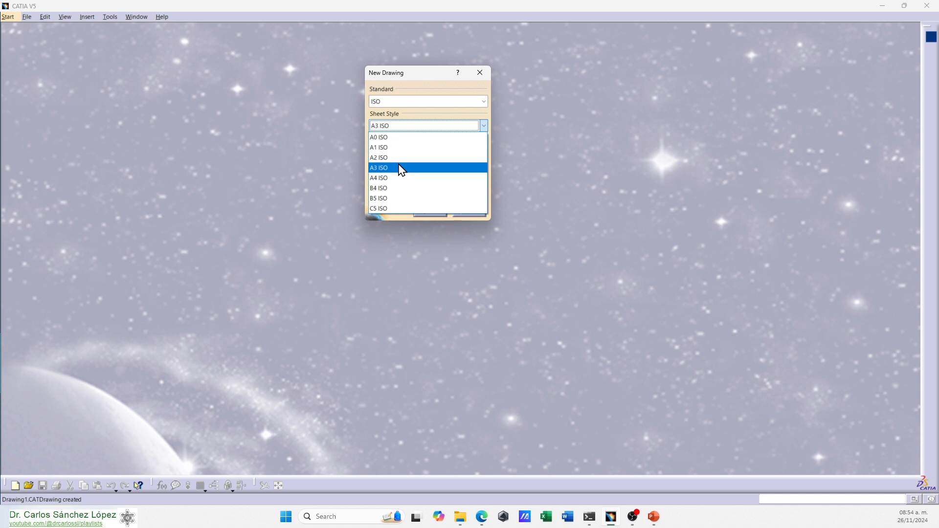
{"action": "left_click", "coordinate": [409, 126]}
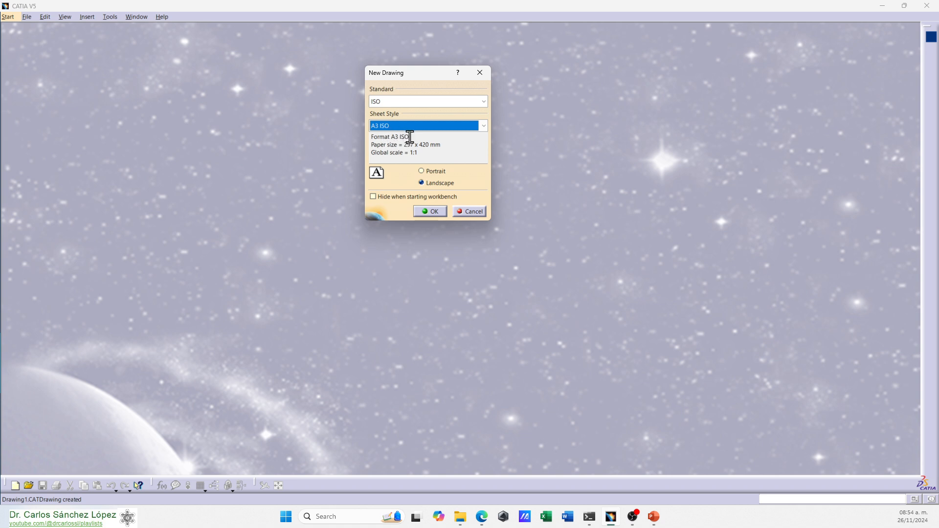
{"action": "left_click", "coordinate": [410, 137]}
{"action": "left_click_drag", "start_coordinate": [411, 137], "coordinate": [372, 137]}
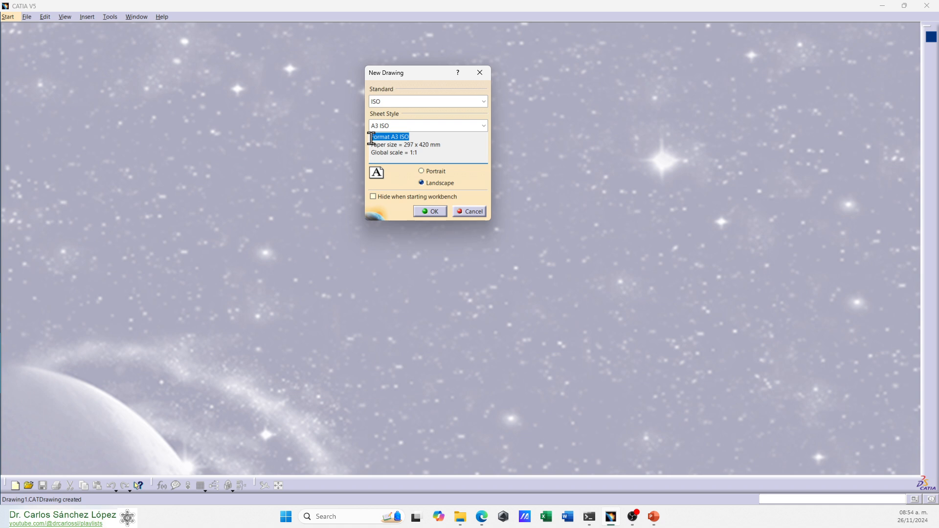
{"action": "left_click_drag", "start_coordinate": [442, 145], "coordinate": [368, 154]}
{"action": "left_click", "coordinate": [416, 153]}
- Set the sheet orientation to Portrait and create the new drawing
{"action": "left_click", "coordinate": [423, 172]}
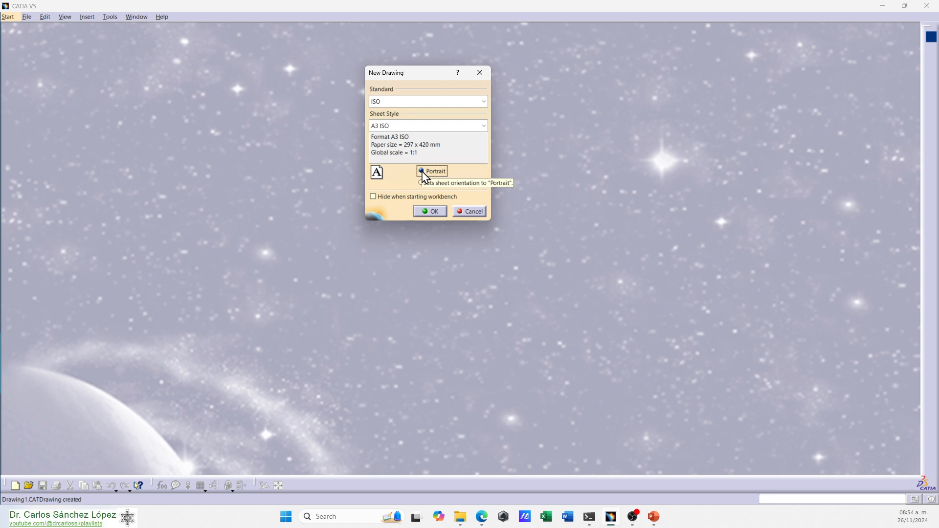
{"action": "left_click", "coordinate": [423, 184]}
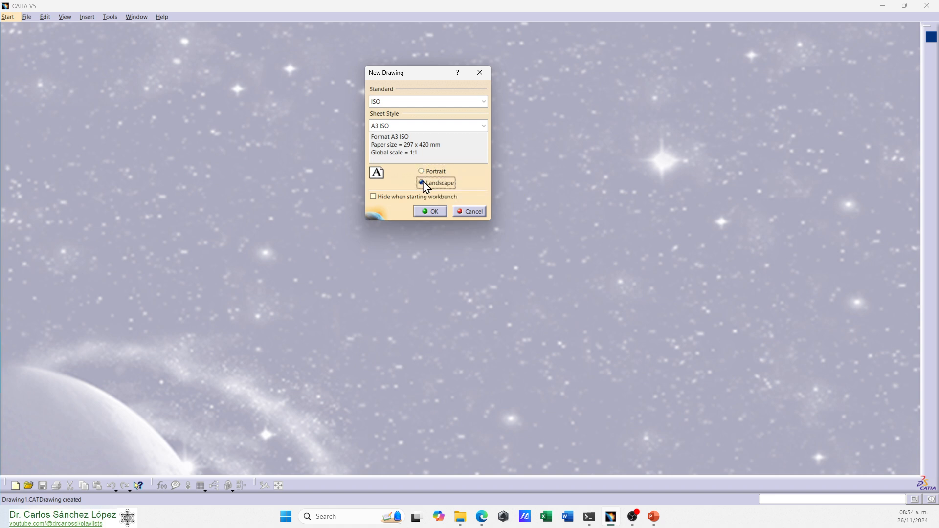
{"action": "left_click", "coordinate": [423, 173]}
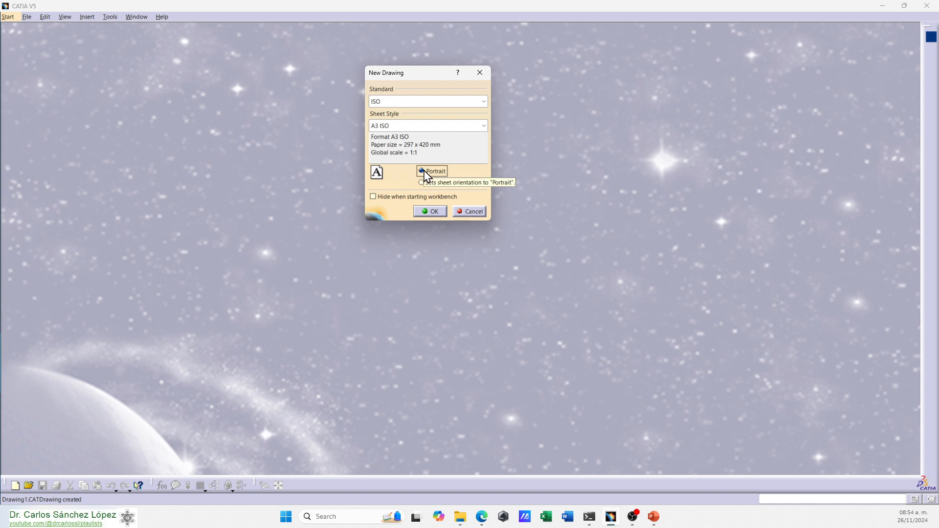
{"action": "left_click", "coordinate": [433, 210]}
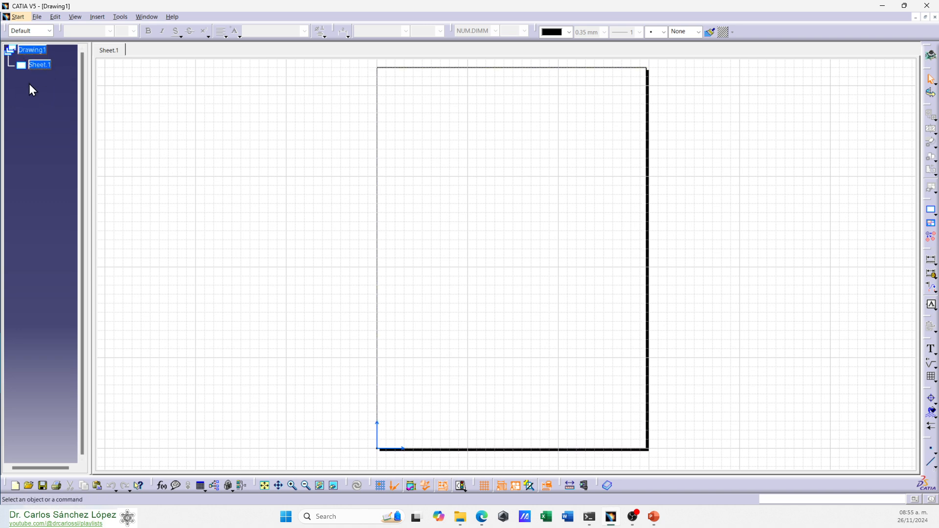
- Switch the drawing sheet to its background for editing
{"action": "left_click", "coordinate": [35, 50]}
{"action": "left_click", "coordinate": [57, 17]}
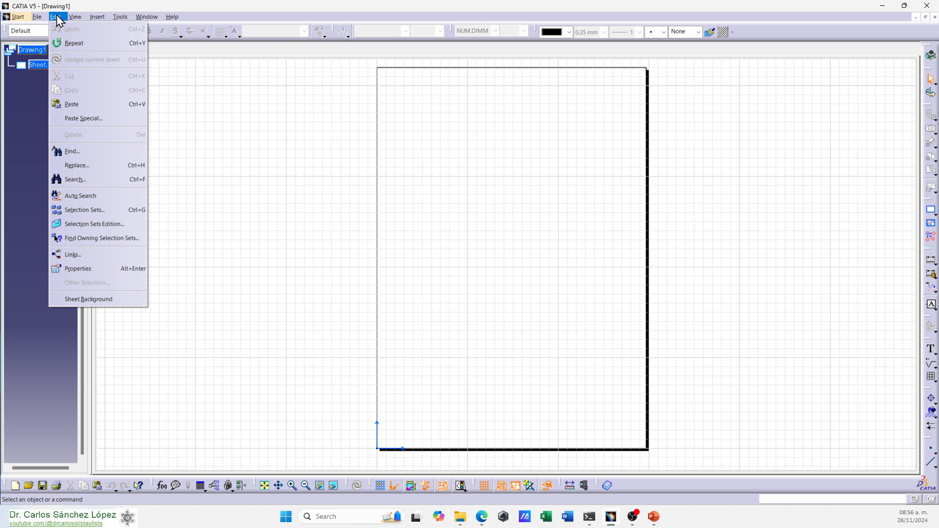
{"action": "left_click", "coordinate": [114, 300]}
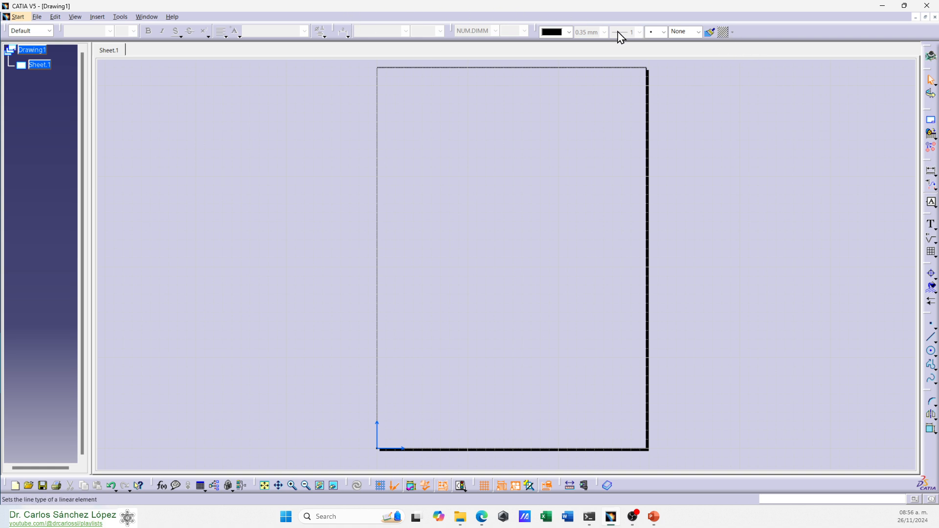
- Open the frame and title block manager and preview the PlyBook, Sample 1, Sample 2 and Sample Enovia 1 styles
{"action": "left_click", "coordinate": [934, 125]}
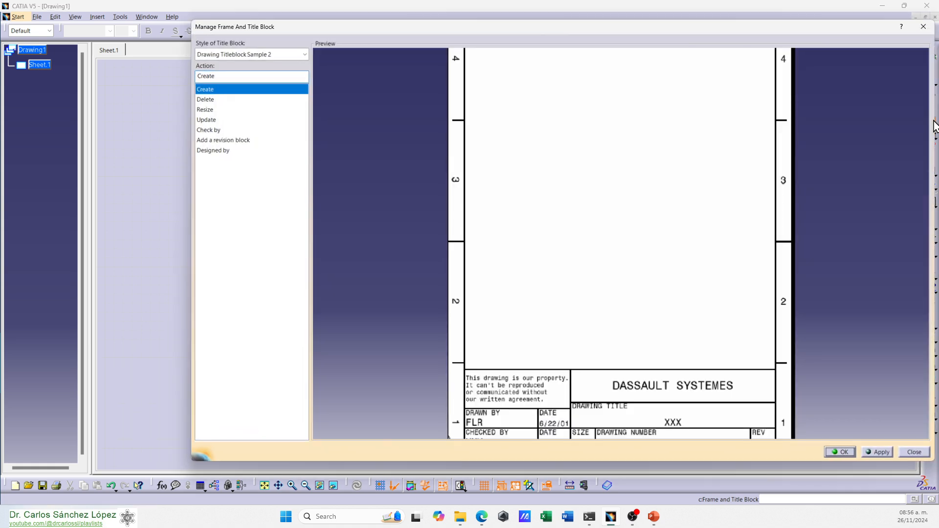
{"action": "left_click", "coordinate": [228, 55]}
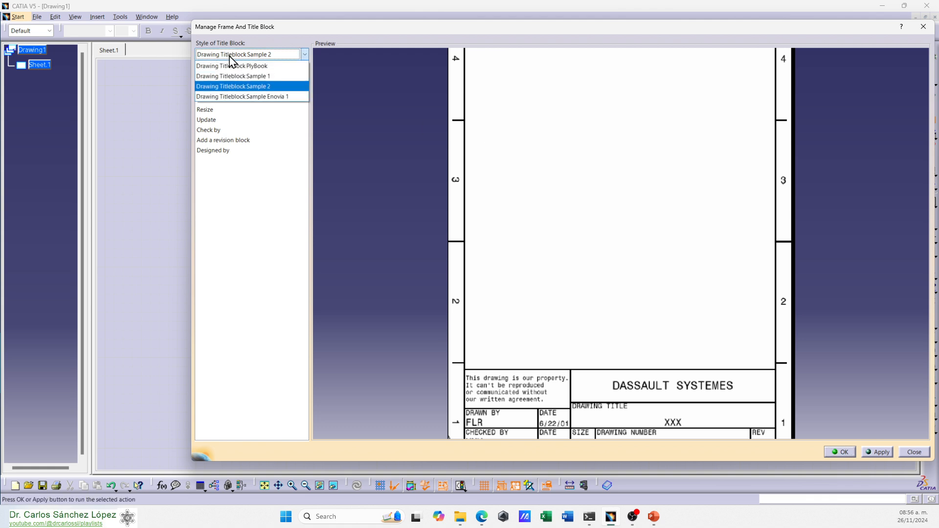
{"action": "left_click", "coordinate": [243, 69]}
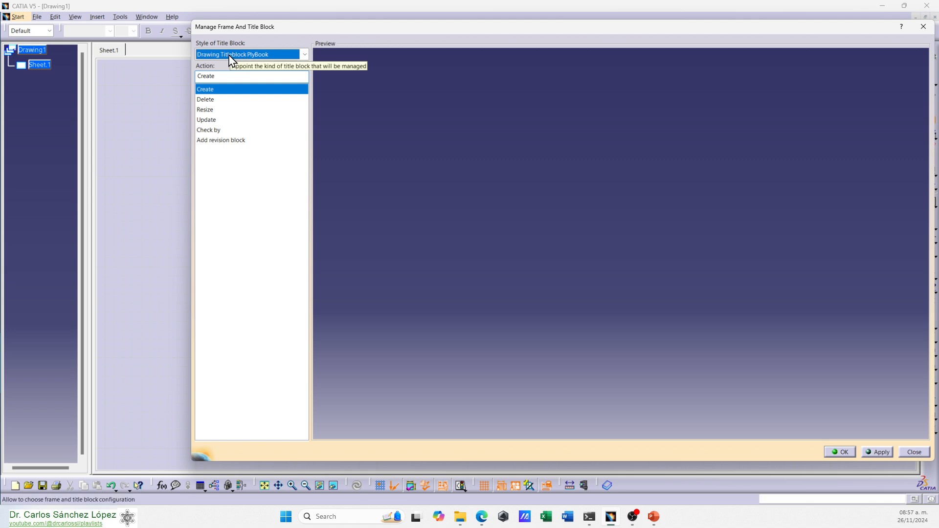
{"action": "left_click", "coordinate": [262, 55]}
{"action": "left_click", "coordinate": [262, 76]}
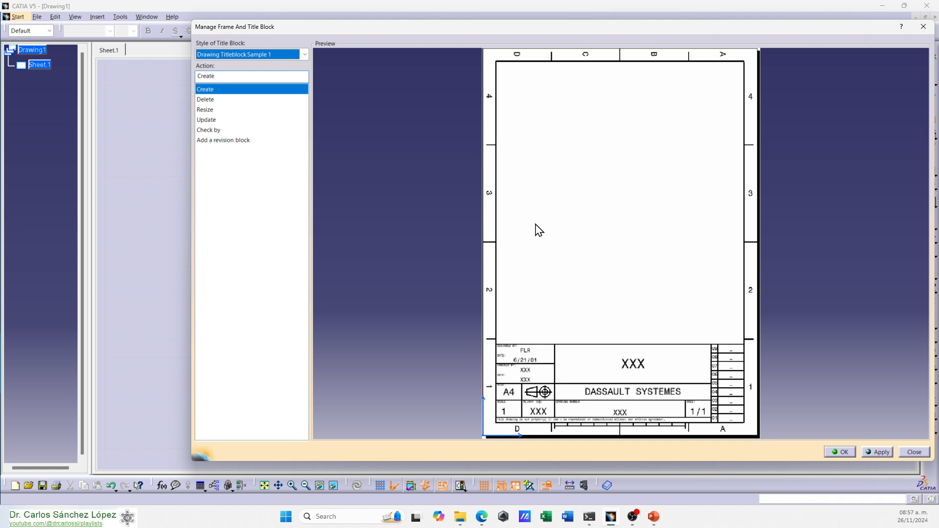
{"action": "left_click", "coordinate": [259, 55]}
{"action": "left_click", "coordinate": [267, 88]}
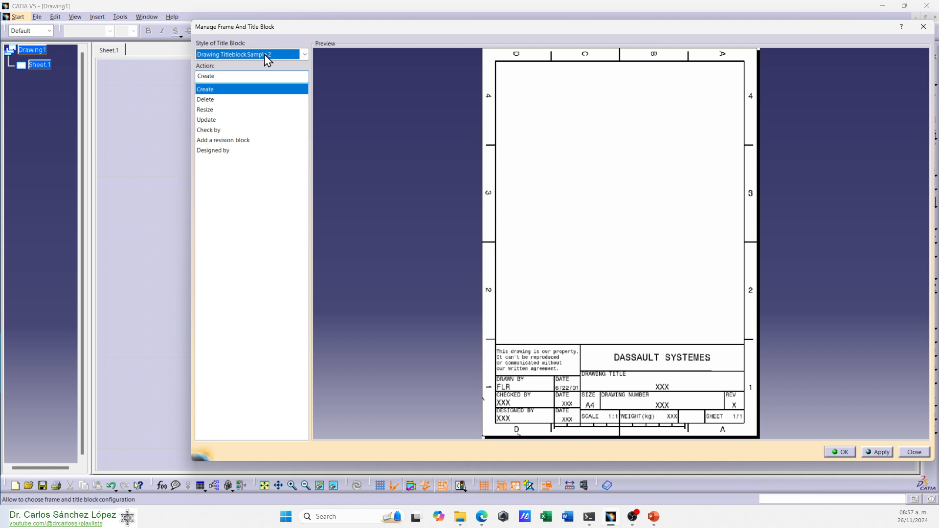
{"action": "left_click", "coordinate": [267, 56]}
{"action": "left_click", "coordinate": [275, 97]}
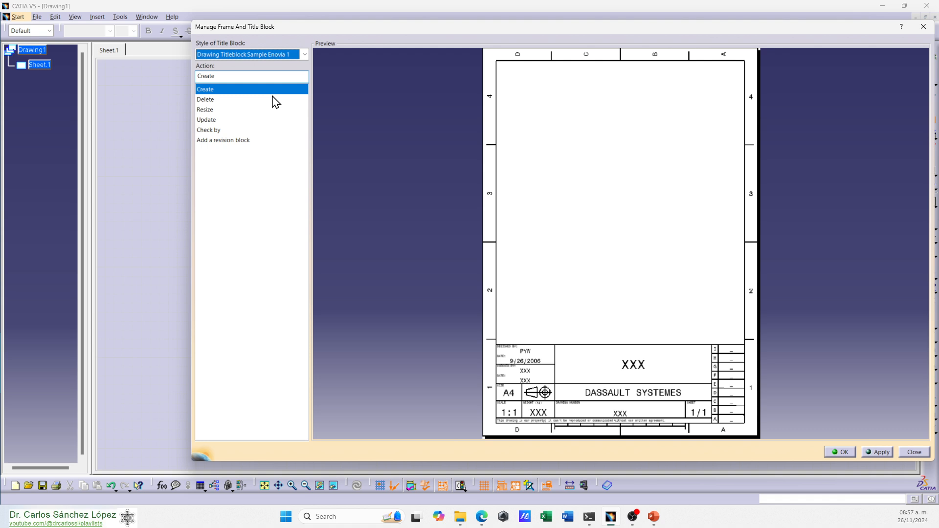
- Create the sheet's frame and title block using the Drawing Titleblock Sample 1 style
{"action": "left_click", "coordinate": [263, 55]}
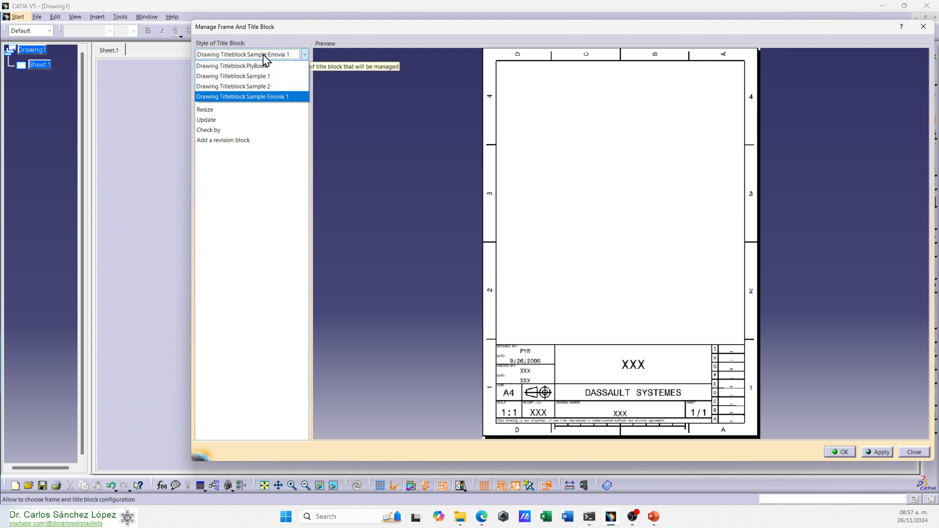
{"action": "left_click", "coordinate": [266, 76]}
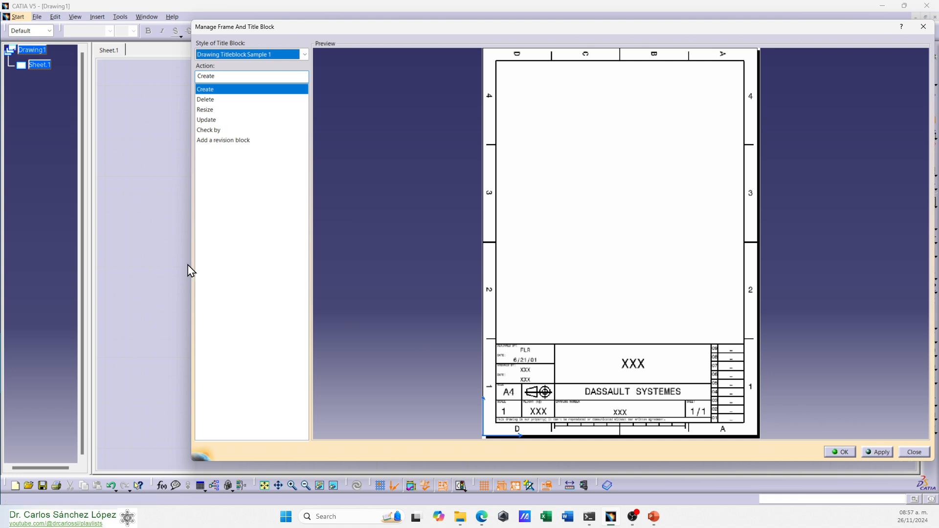
{"action": "left_click_drag", "start_coordinate": [191, 252], "coordinate": [419, 252]}
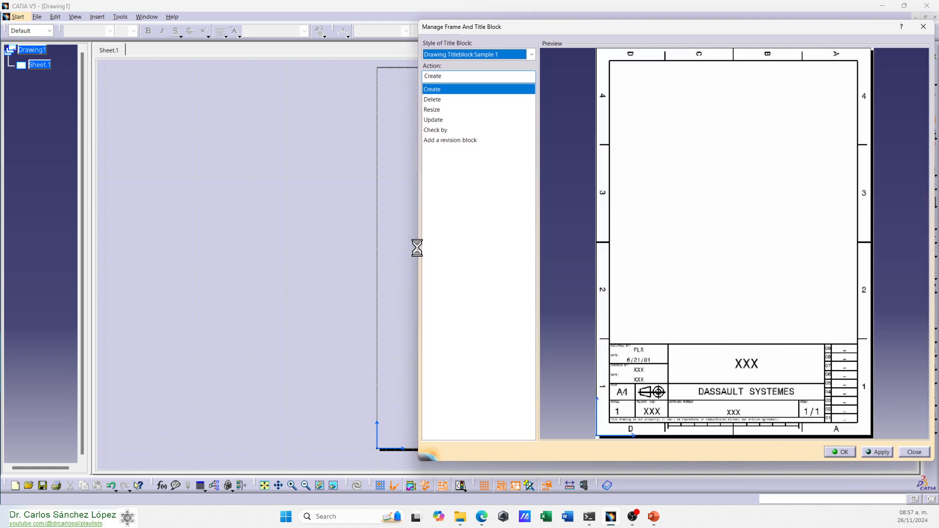
{"action": "left_click", "coordinate": [881, 452]}
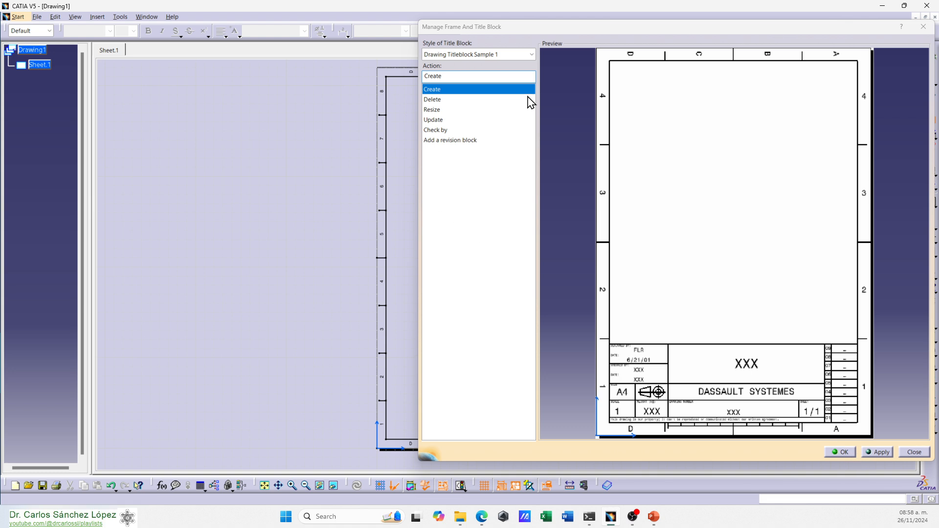
{"action": "left_click_drag", "start_coordinate": [558, 34], "coordinate": [782, 78]}
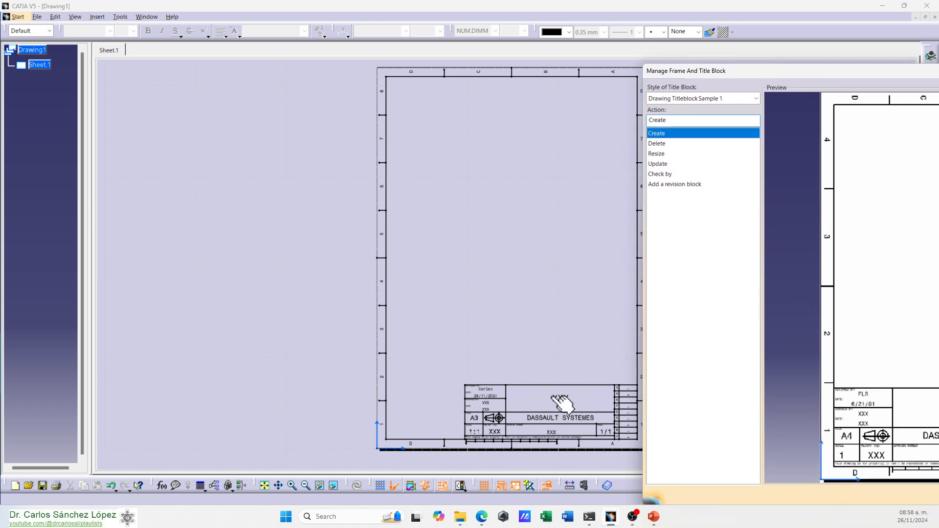
{"action": "left_click_drag", "start_coordinate": [738, 72], "coordinate": [571, 18]}
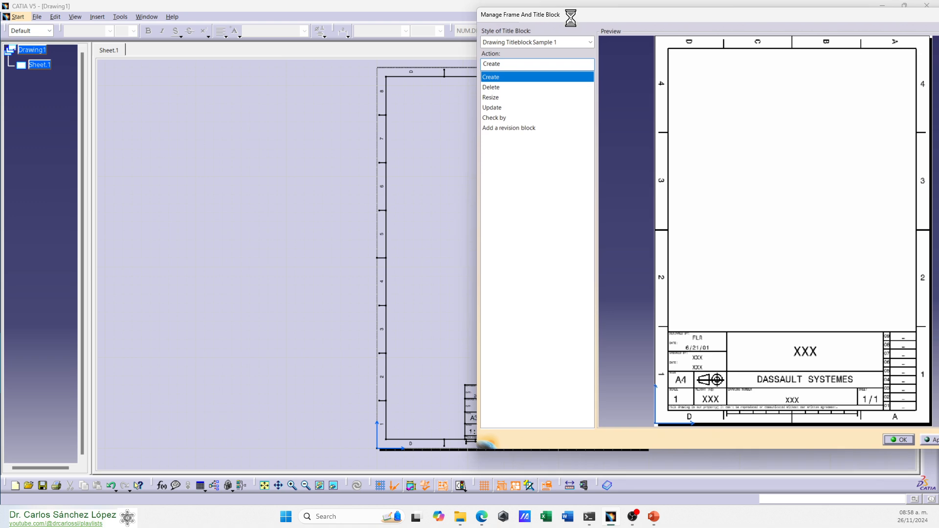
{"action": "left_click", "coordinate": [900, 439]}
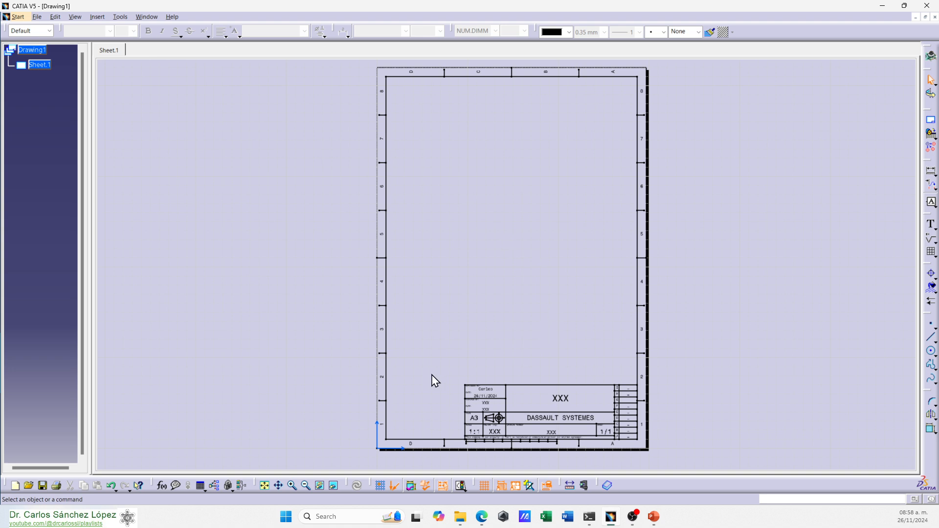
- Replace the company text DASSAULT SYSTEMES in the title block with "UAA campus sur"
{"action": "scroll", "coordinate": [555, 453], "scroll_direction": "up", "scroll_amount": 5}
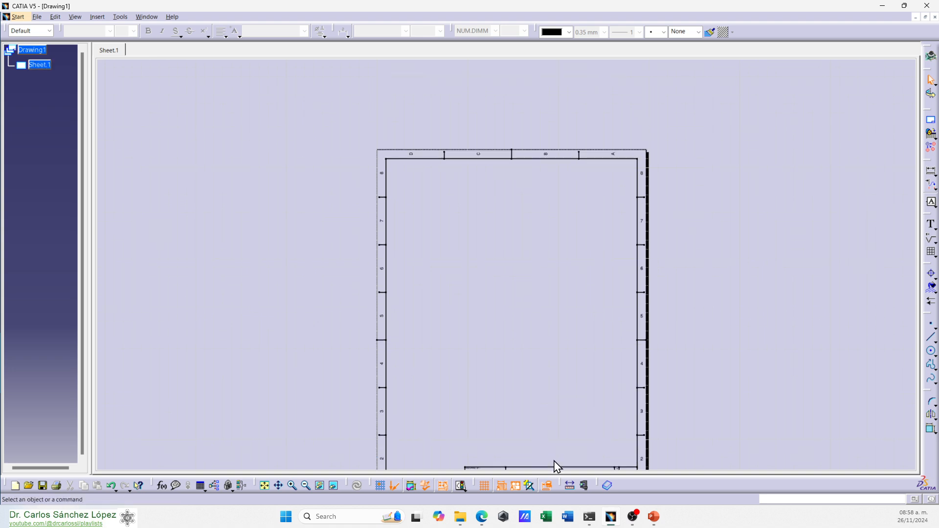
{"action": "scroll", "coordinate": [558, 421], "scroll_direction": "down", "scroll_amount": 10}
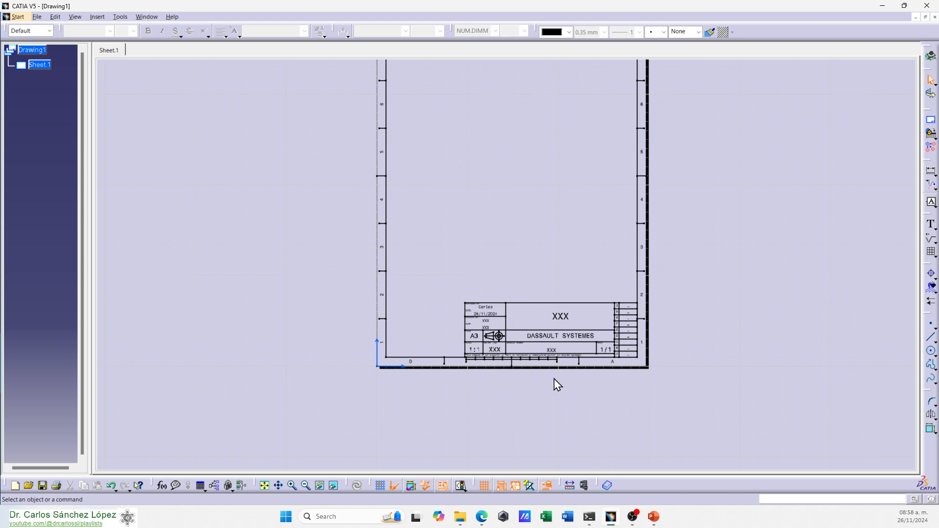
{"action": "mouse_move", "coordinate": [557, 385]}
{"action": "middle_mouse_down", "text": "ctrl"}
{"action": "mouse_move", "coordinate": [568, 326]}
{"action": "mouse_move", "coordinate": [545, 151]}
{"action": "middle_mouse_up", "text": "ctrl"}
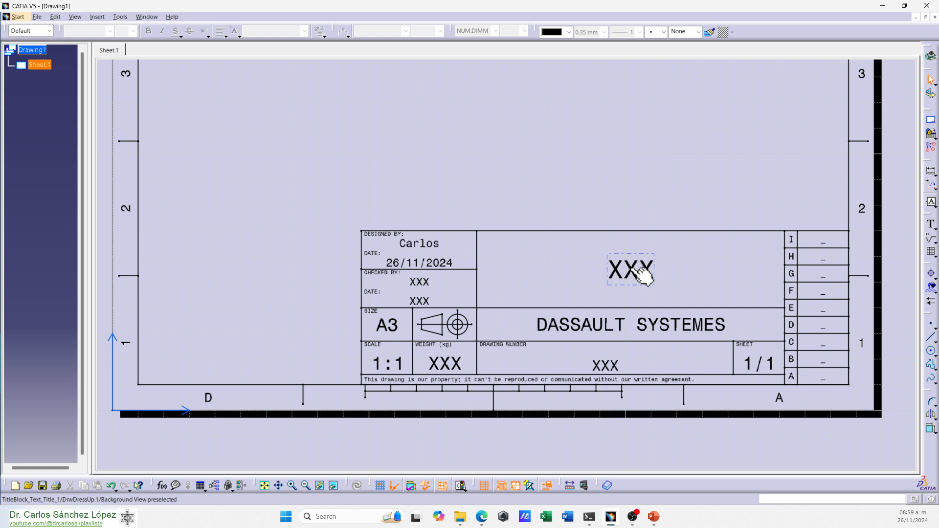
{"action": "left_click", "coordinate": [631, 332]}
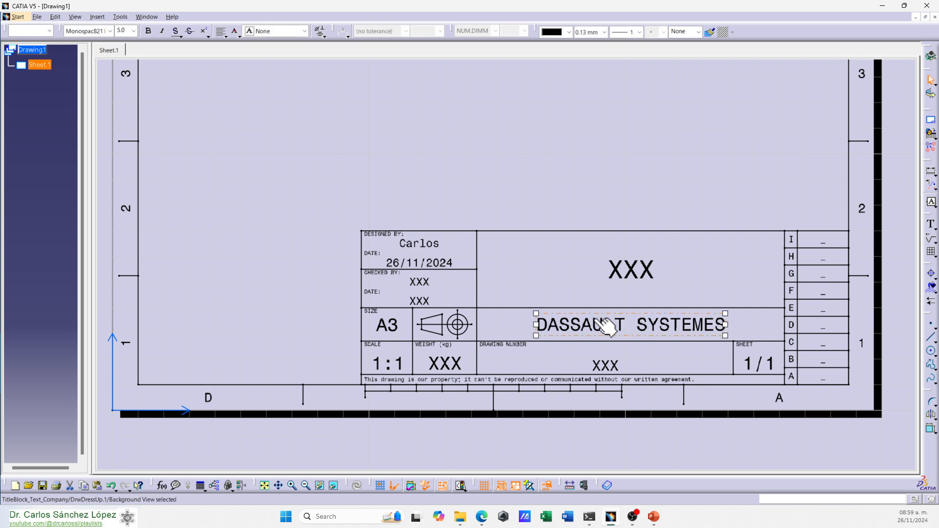
{"action": "double_click", "coordinate": [607, 326]}
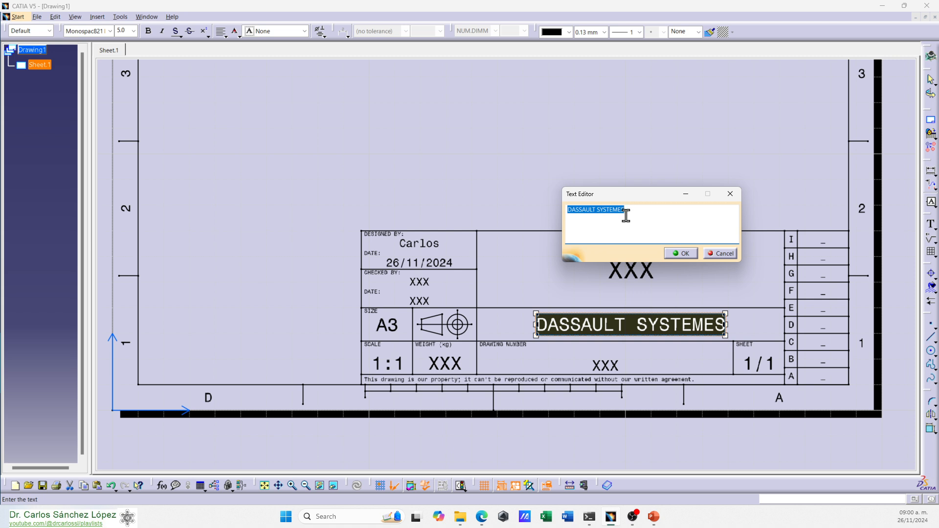
{"action": "type", "text": "UAA"}
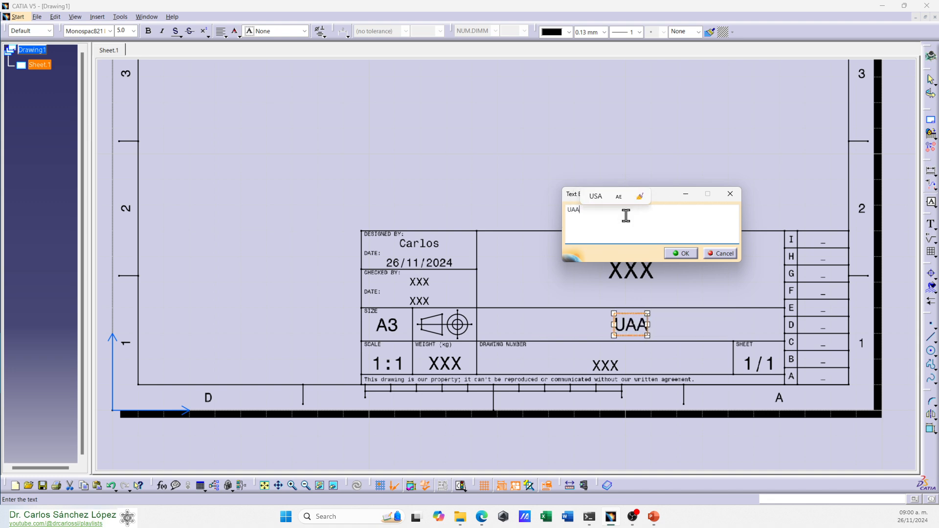
{"action": "type", "text": " camp"}
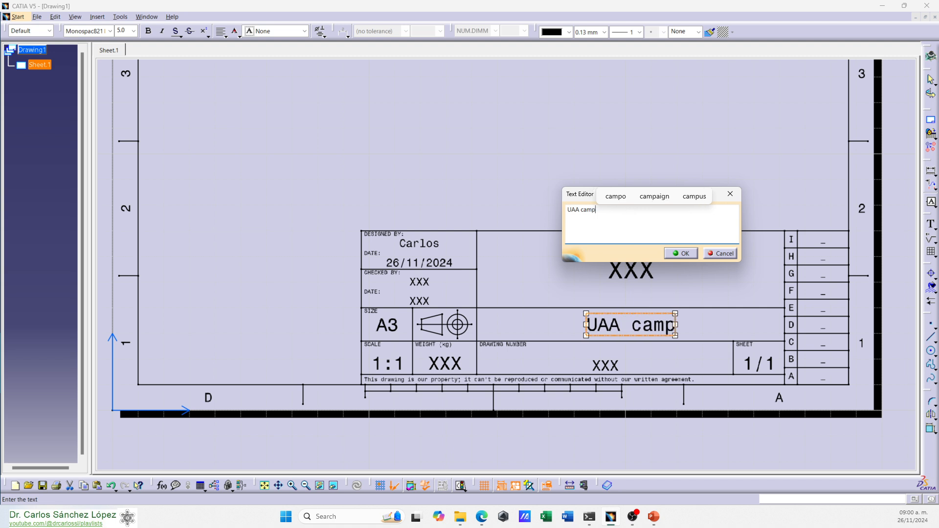
{"action": "type", "text": "us sur"}
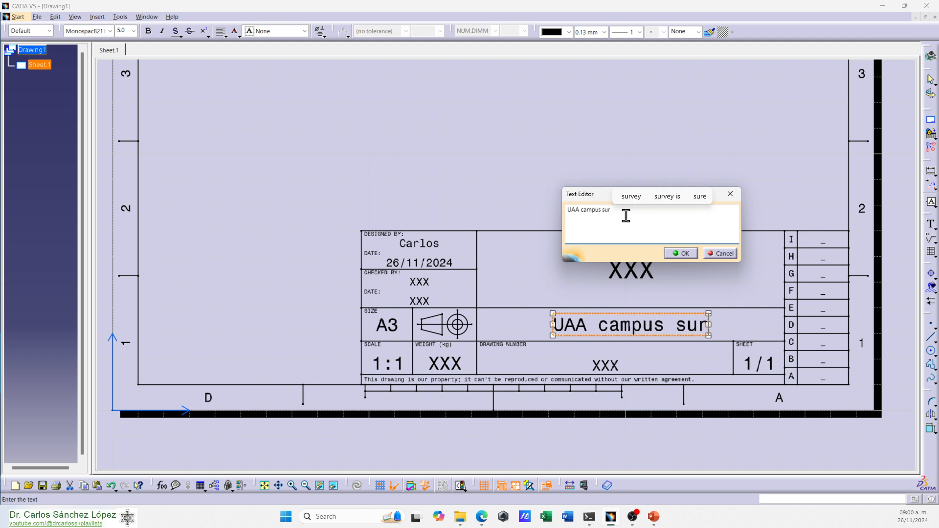
{"action": "left_click", "coordinate": [684, 254]}
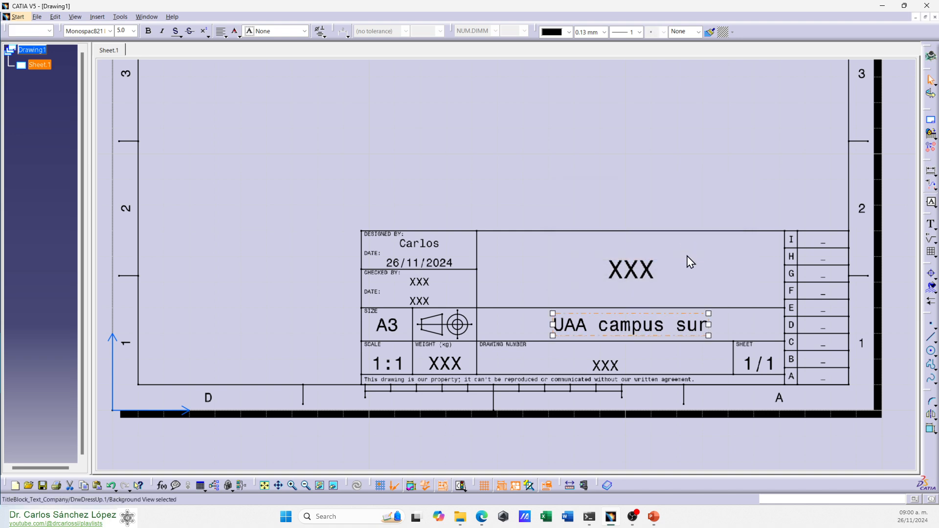
{"action": "left_click", "coordinate": [732, 325]}
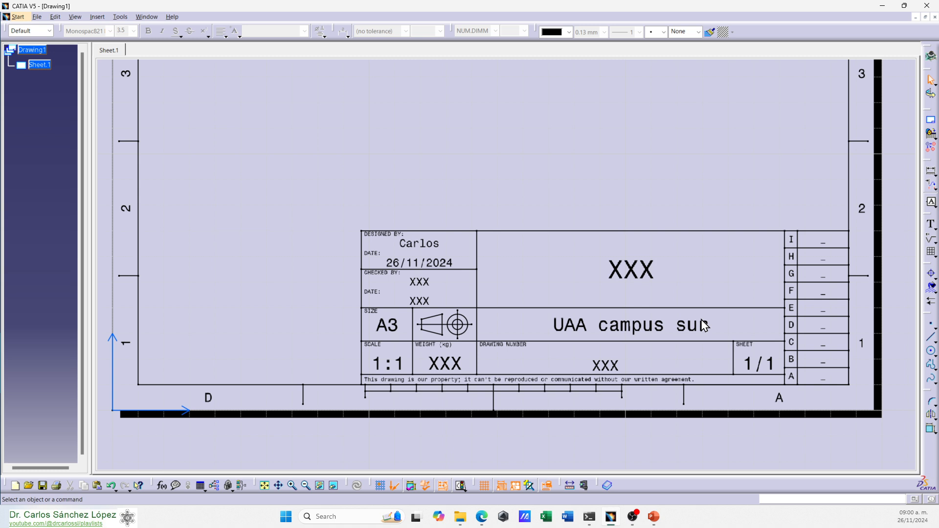
- Switch the sheet from its background back to the working views
{"action": "left_click", "coordinate": [617, 366]}
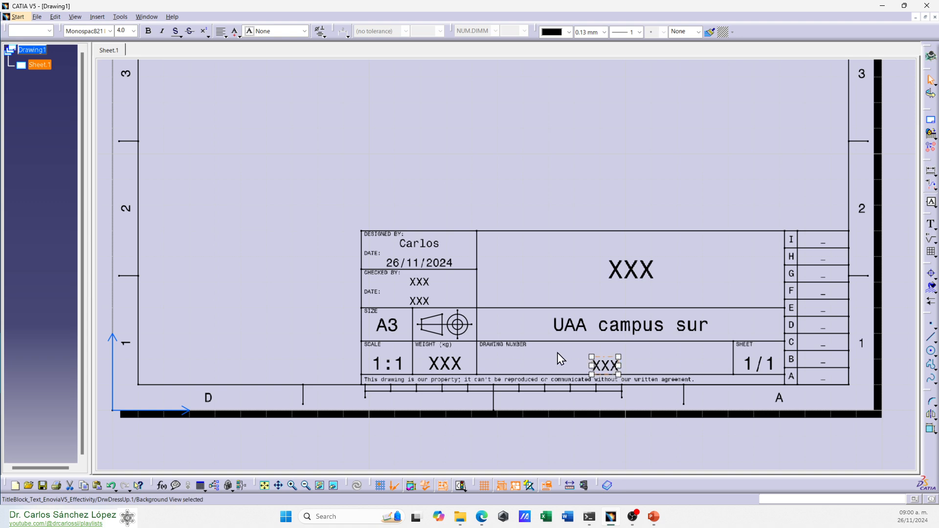
{"action": "key", "text": "Escape"}
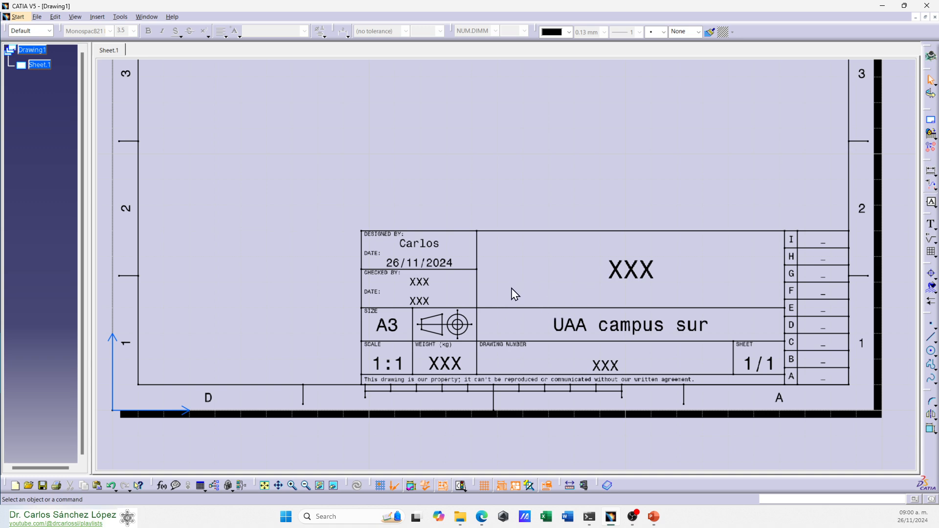
{"action": "middle_click_drag", "start_coordinate": [515, 297], "coordinate": [526, 346]}
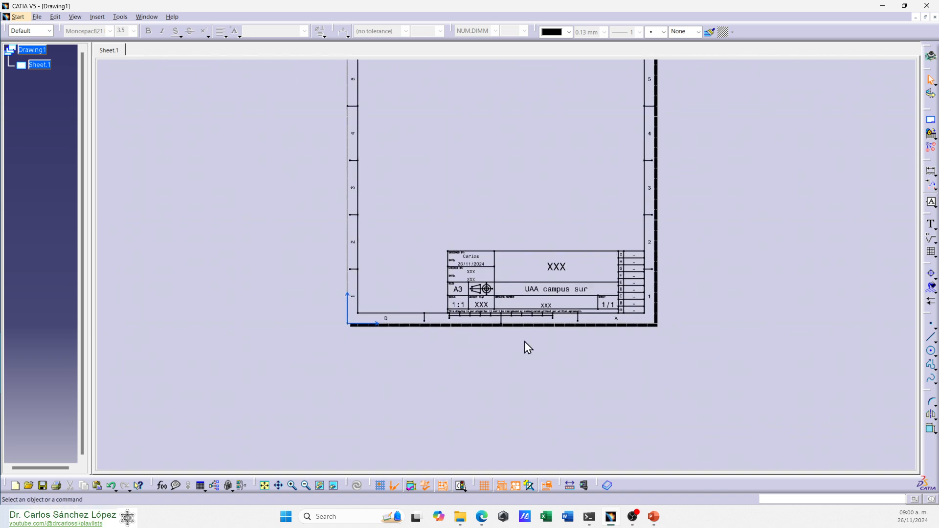
{"action": "left_click", "coordinate": [264, 486]}
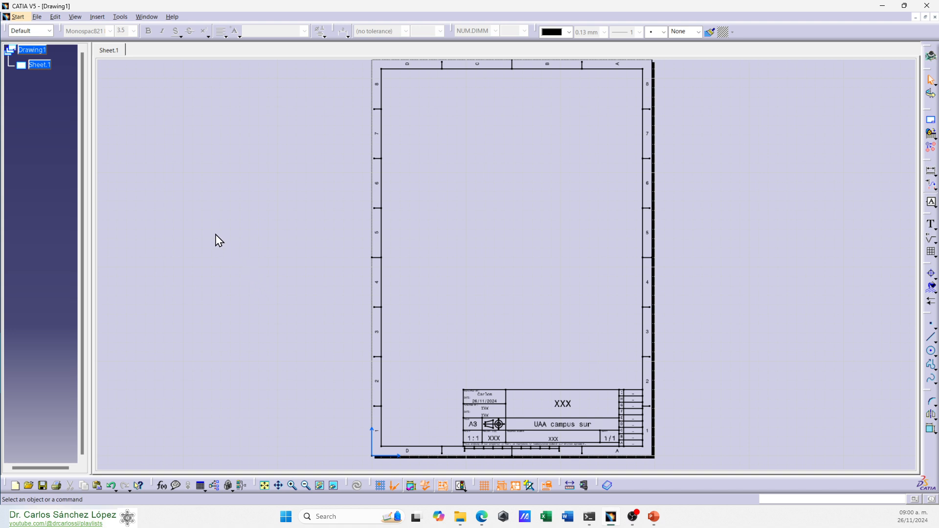
{"action": "left_click", "coordinate": [56, 17]}
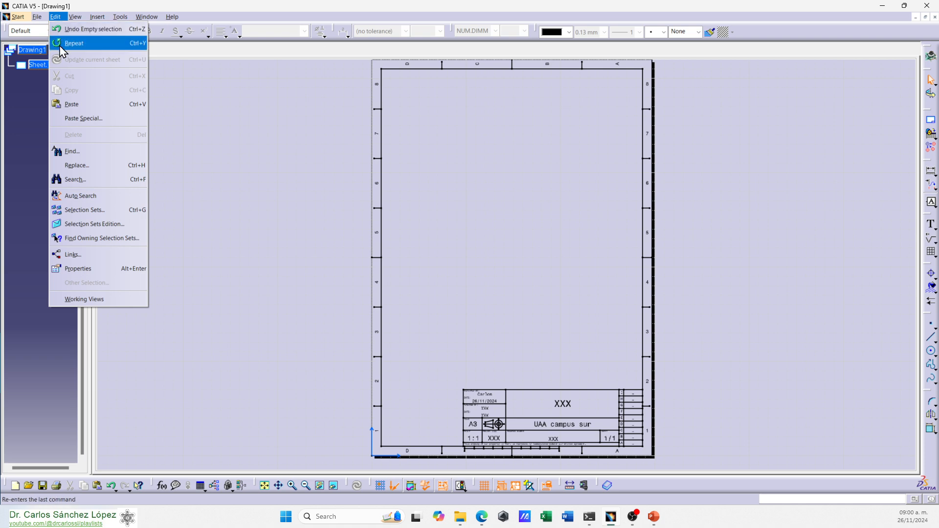
{"action": "left_click", "coordinate": [84, 299]}
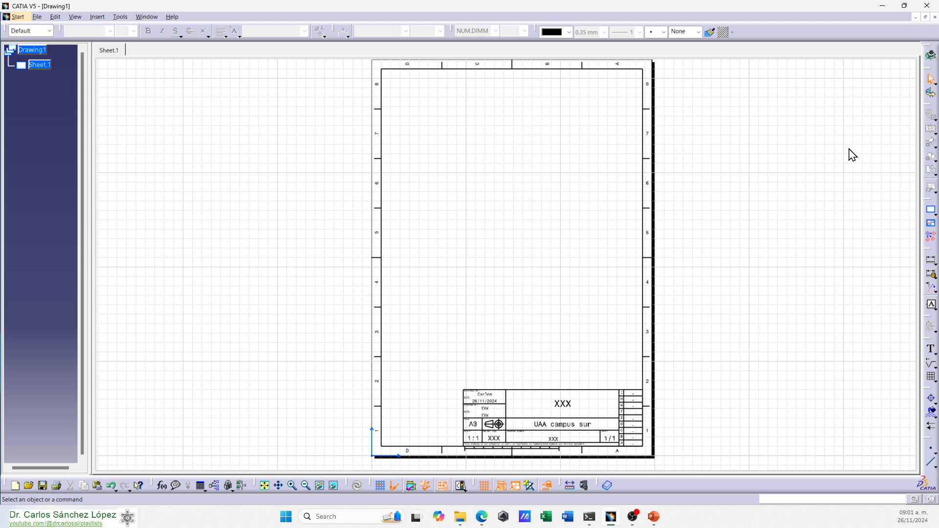
- Show the exercise parts as large icons and open the part file Piezas Ejercicio 13
{"action": "left_click", "coordinate": [37, 18]}
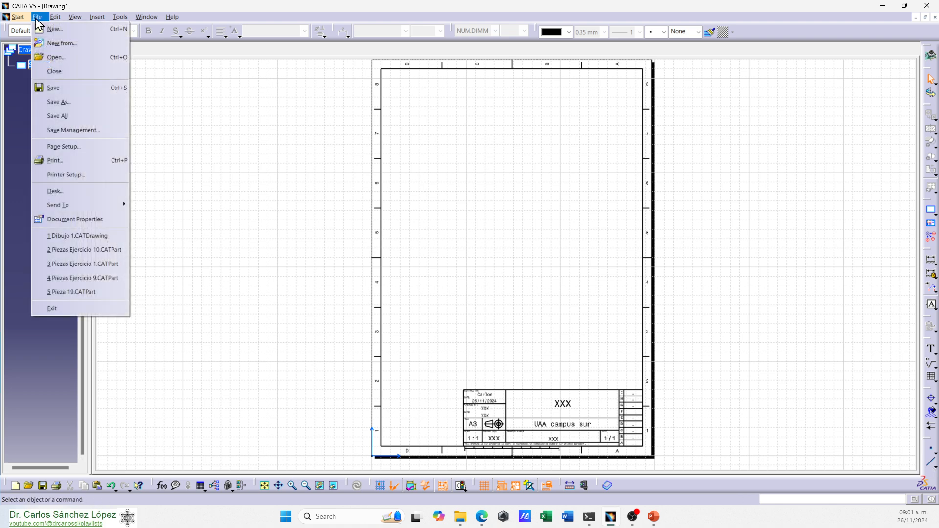
{"action": "left_click", "coordinate": [64, 59]}
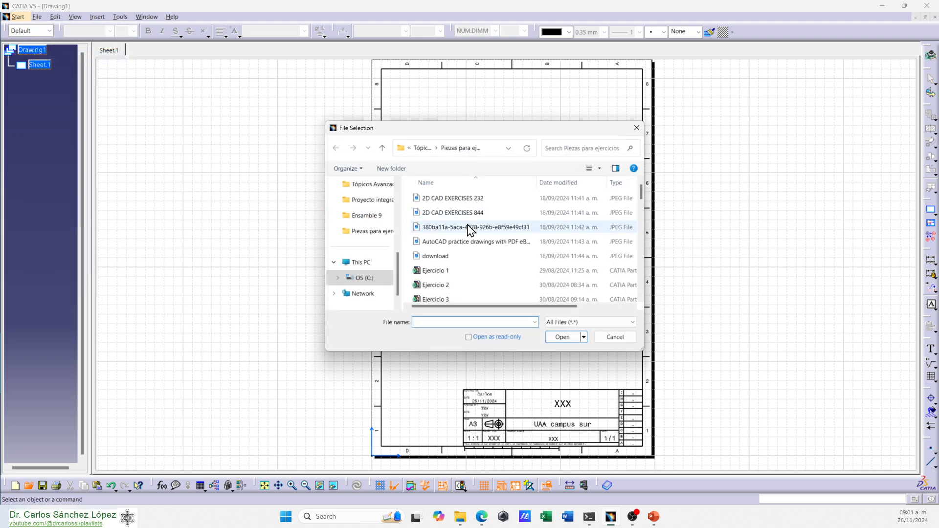
{"action": "scroll", "coordinate": [484, 236], "scroll_direction": "down", "scroll_amount": 5}
{"action": "scroll", "coordinate": [486, 236], "scroll_direction": "down", "scroll_amount": 3}
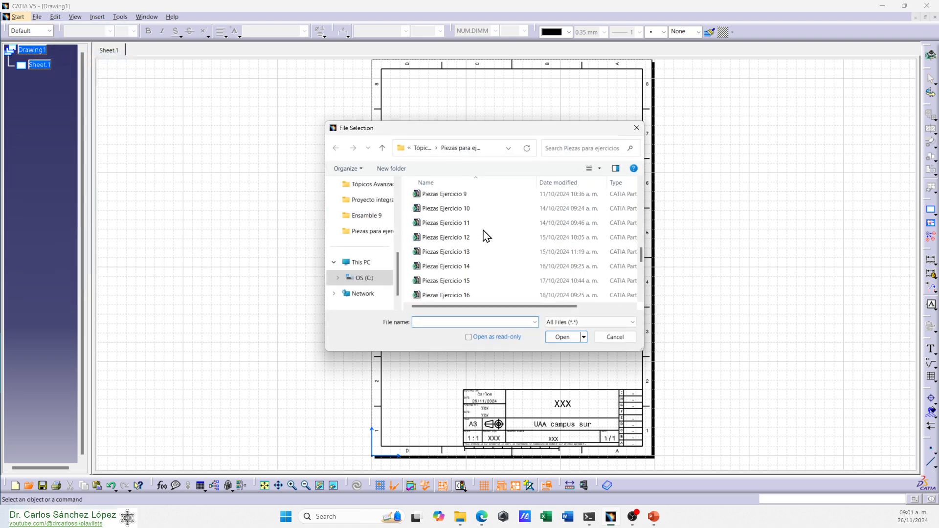
{"action": "left_click", "coordinate": [458, 253]}
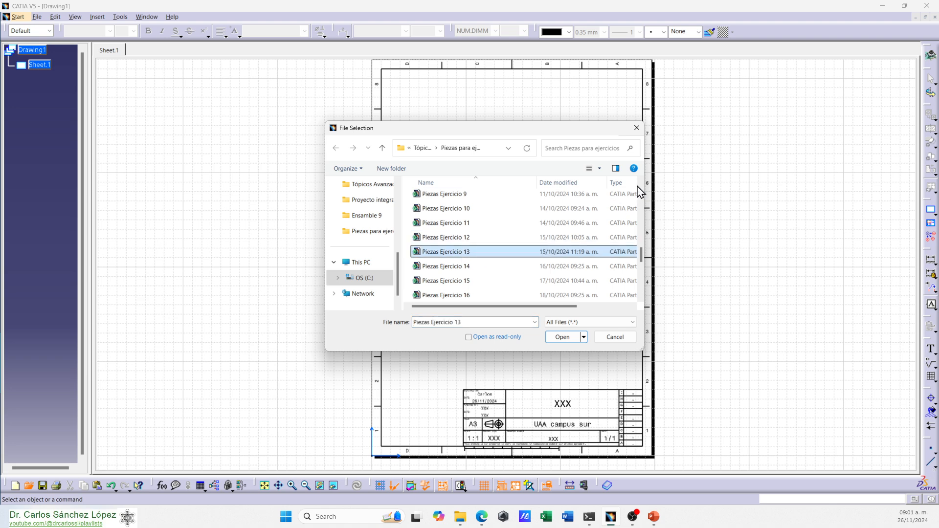
{"action": "left_click", "coordinate": [599, 169]}
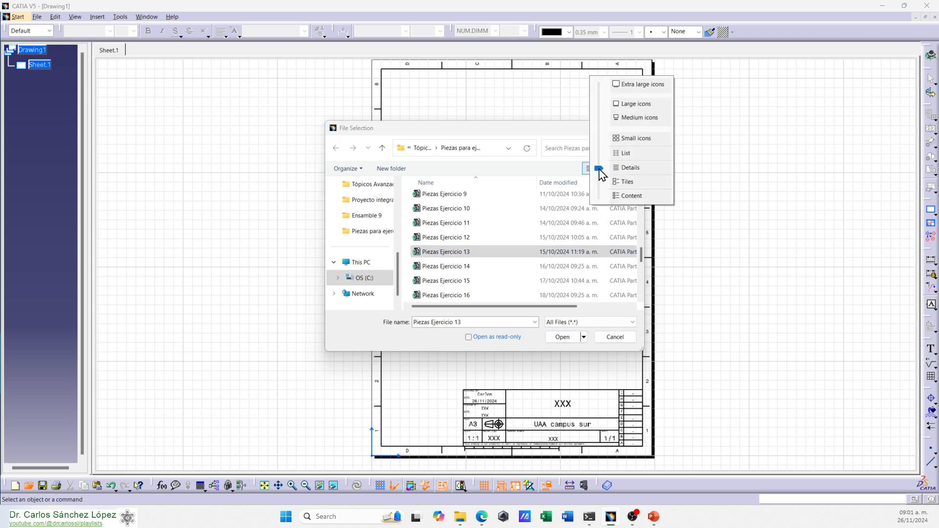
{"action": "left_click", "coordinate": [643, 104]}
{"action": "scroll", "coordinate": [584, 224], "scroll_direction": "down", "scroll_amount": 5}
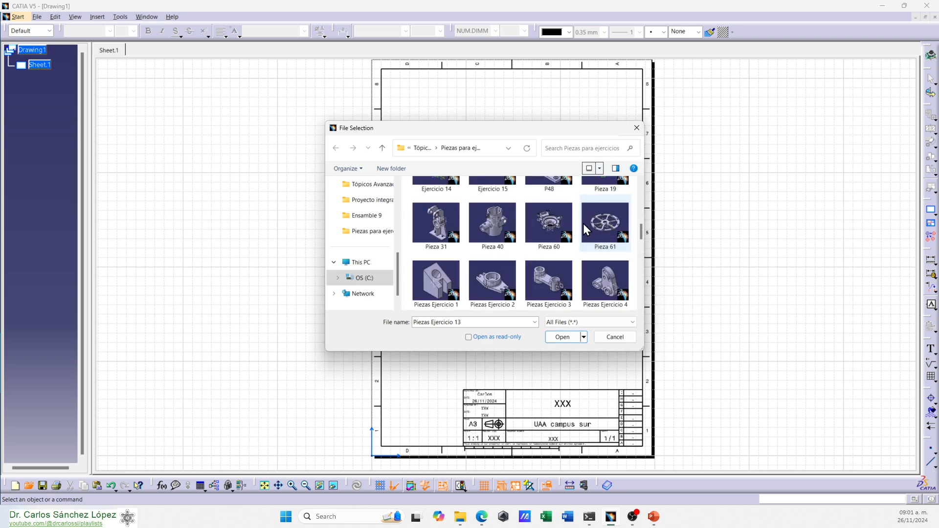
{"action": "scroll", "coordinate": [583, 224], "scroll_direction": "down", "scroll_amount": 5}
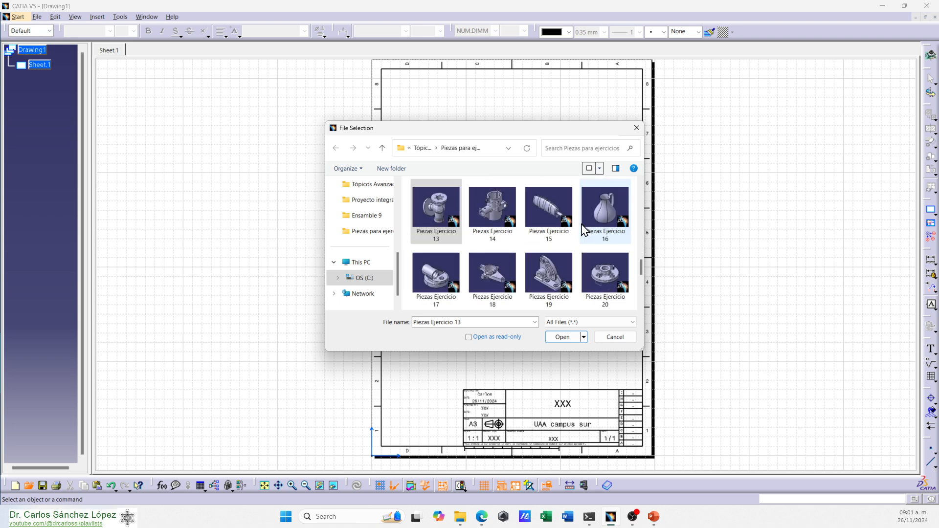
{"action": "left_click", "coordinate": [437, 209]}
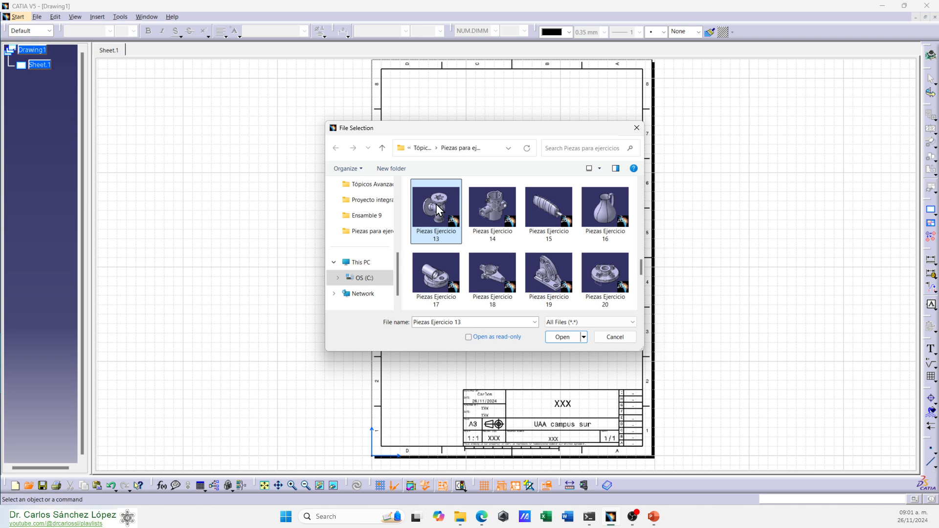
{"action": "left_click", "coordinate": [568, 337]}
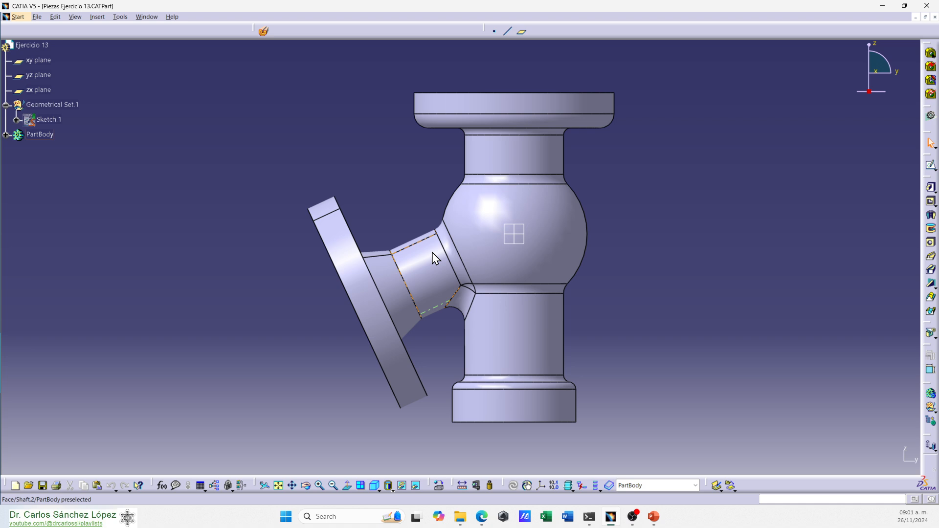
- Orient the part to the isometric view and hide its xy, yz and zx planes
{"action": "left_click", "coordinate": [372, 486]}
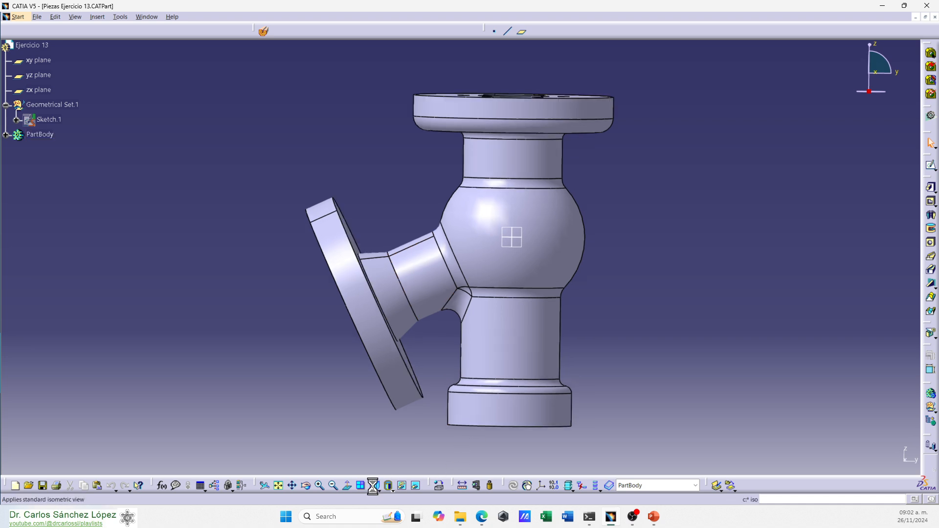
{"action": "left_click", "coordinate": [282, 489]}
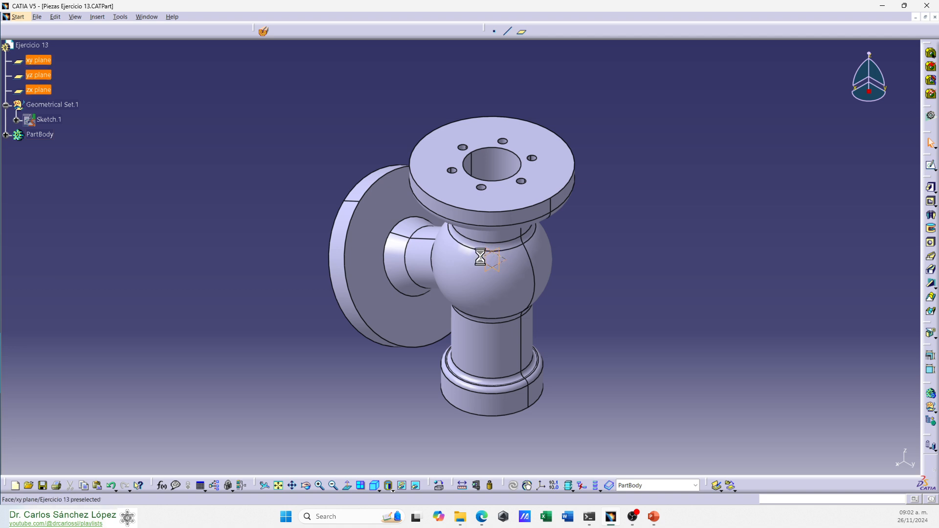
{"action": "right_click", "coordinate": [481, 258]}
{"action": "left_click", "coordinate": [505, 294]}
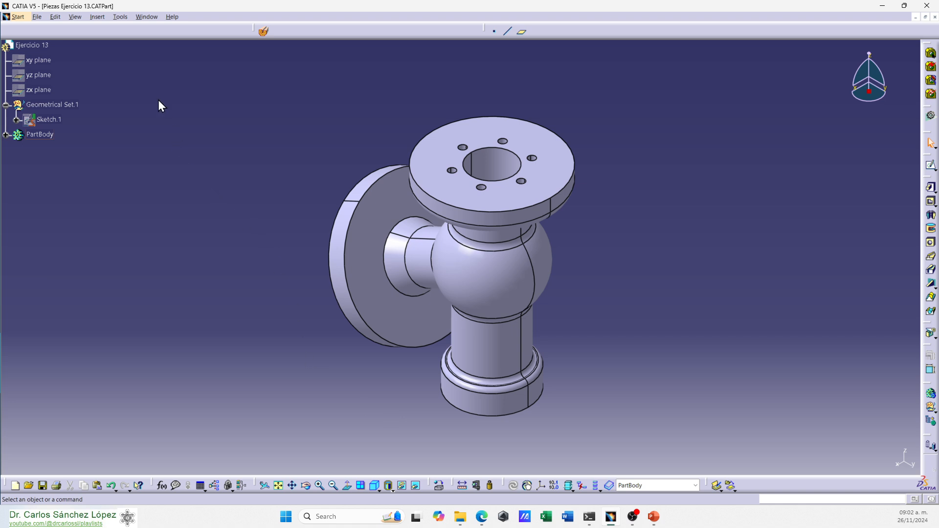
- Start a front view in Drawing1, using the yz plane of Piezas Ejercicio 13 as its reference plane
{"action": "left_click", "coordinate": [148, 18]}
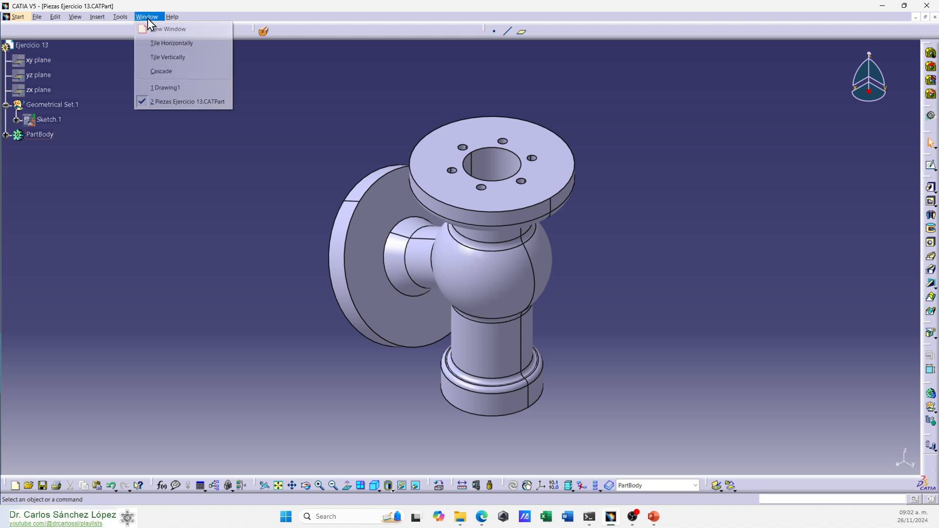
{"action": "left_click", "coordinate": [162, 89]}
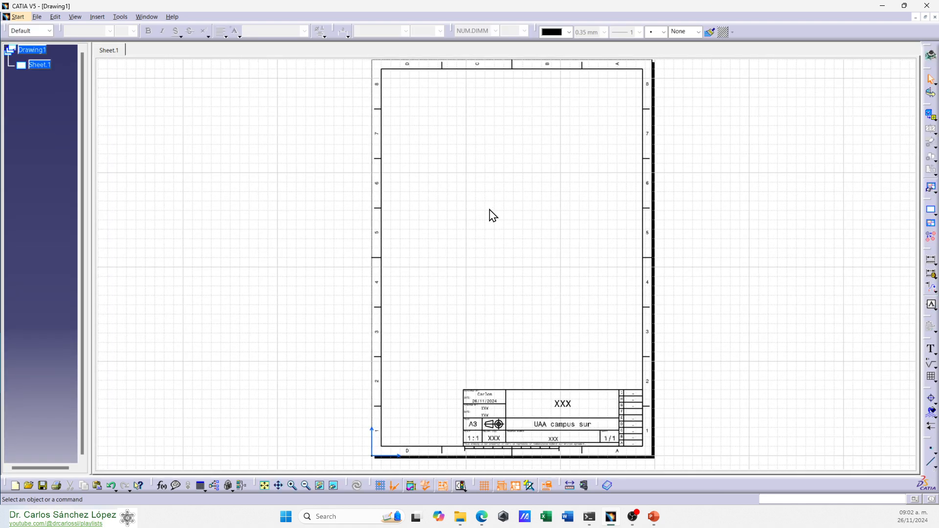
{"action": "left_click", "coordinate": [935, 122]}
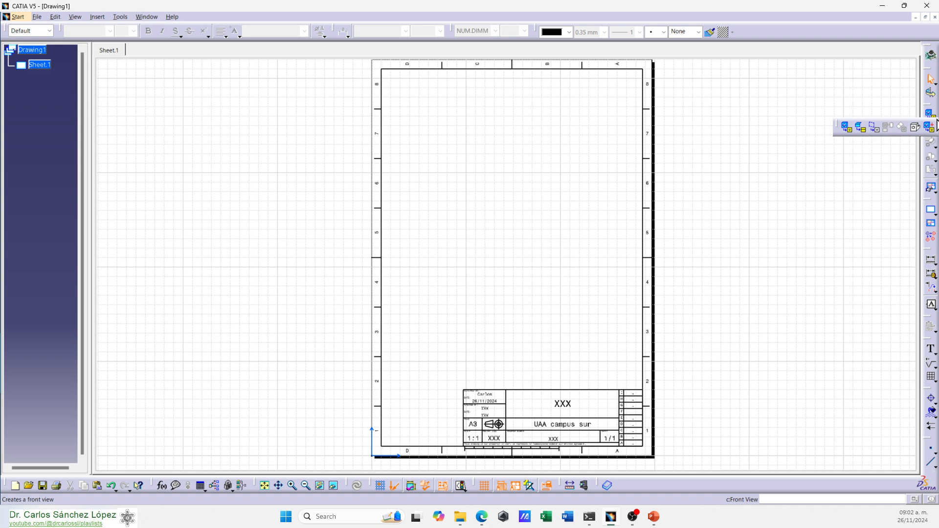
{"action": "left_click", "coordinate": [846, 129]}
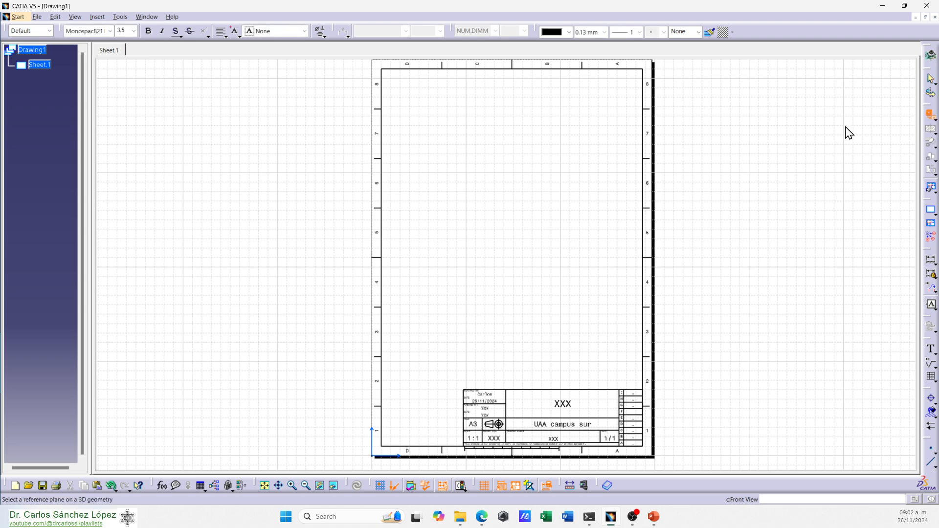
{"action": "left_click", "coordinate": [147, 17]}
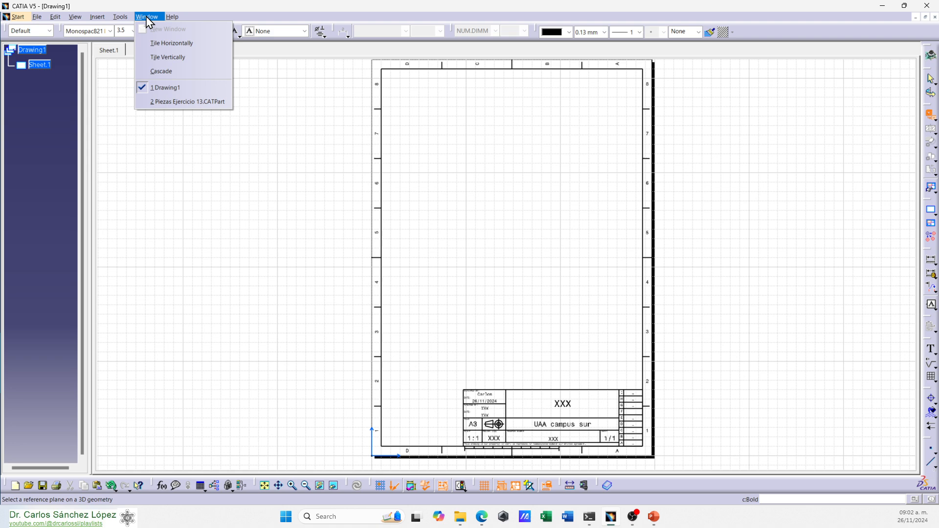
{"action": "left_click", "coordinate": [177, 102]}
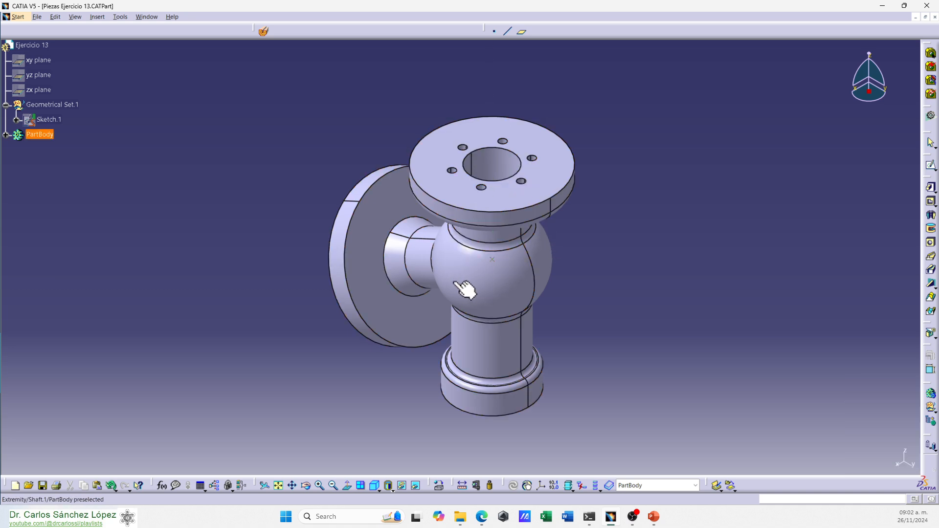
{"action": "left_click", "coordinate": [36, 75]}
{"action": "right_click", "coordinate": [36, 74]}
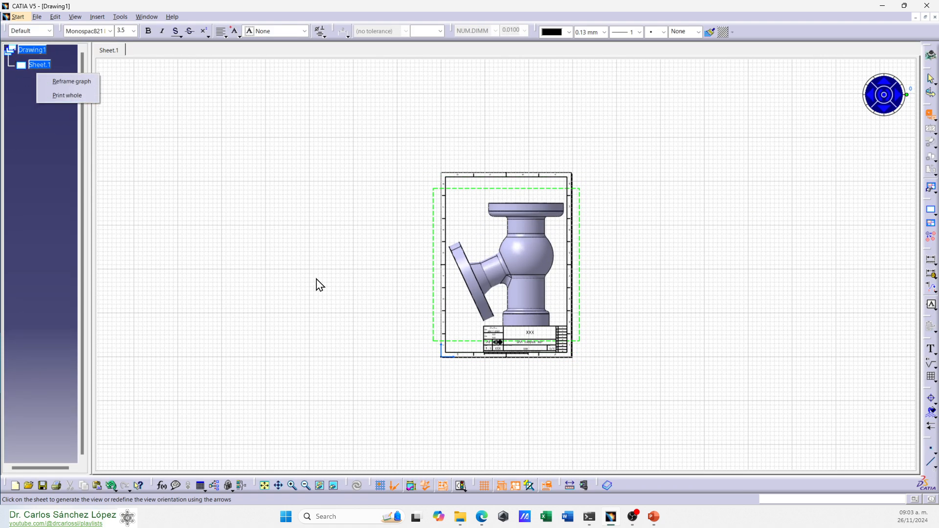
- Move the front view preview up on the sheet, clear of the title block, and generate the view
{"action": "left_click", "coordinate": [495, 190]}
{"action": "middle_click_drag", "start_coordinate": [602, 260], "coordinate": [618, 211], "text": "ctrl"}
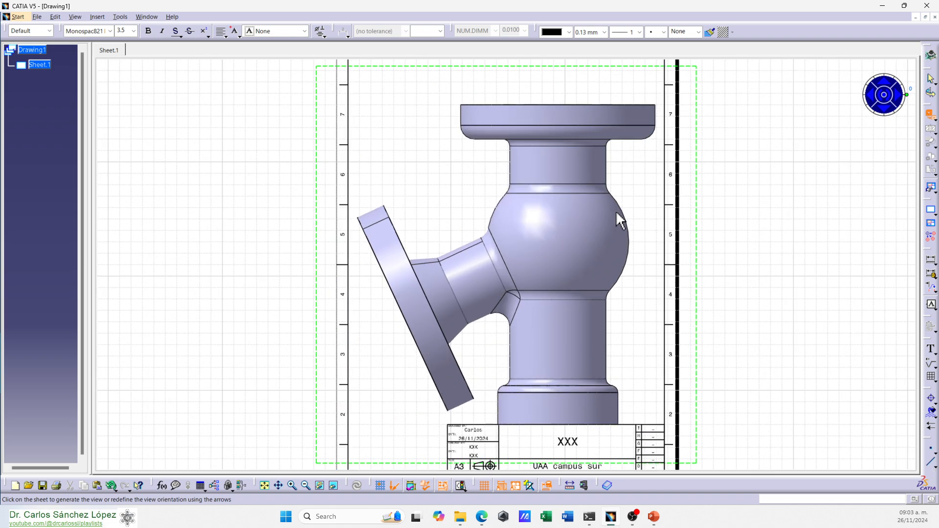
{"action": "scroll", "coordinate": [616, 213], "scroll_direction": "down", "scroll_amount": 2}
{"action": "scroll", "coordinate": [616, 214], "scroll_direction": "up", "scroll_amount": 3}
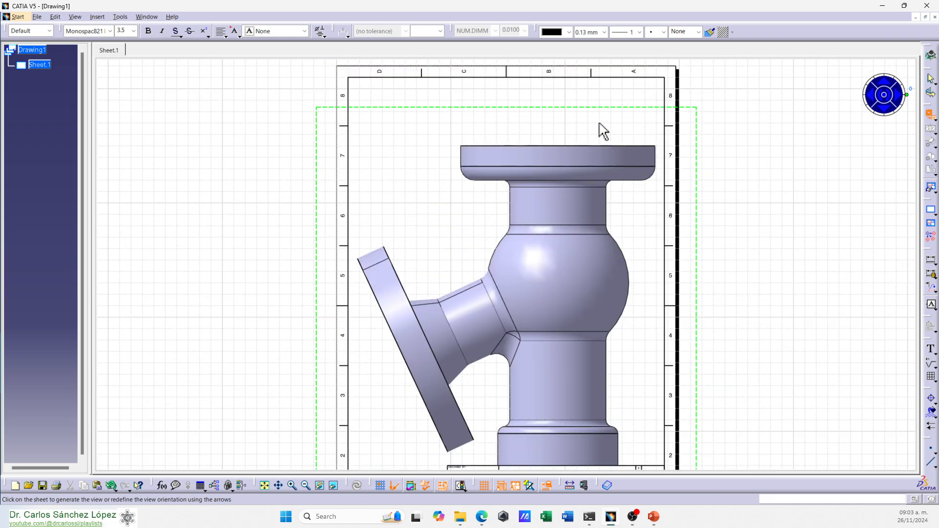
{"action": "left_click_drag", "start_coordinate": [593, 111], "coordinate": [594, 77]}
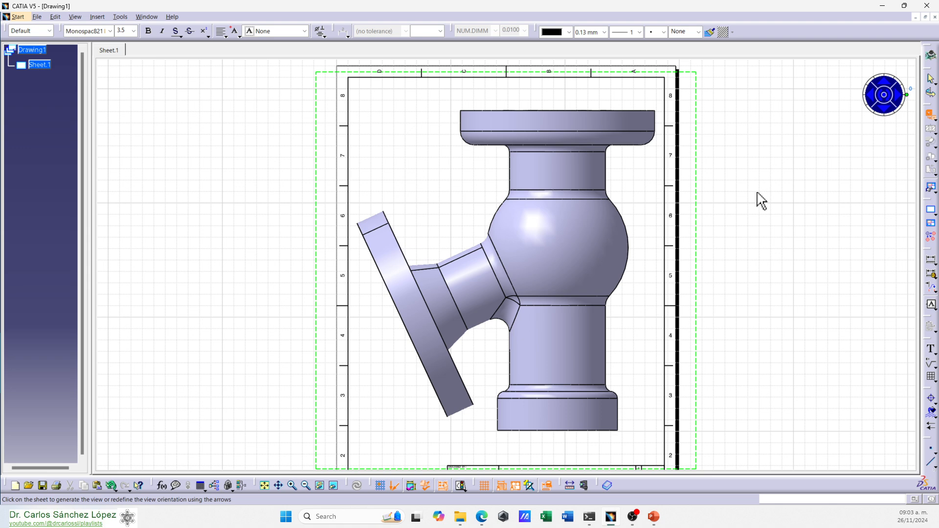
{"action": "scroll", "coordinate": [781, 300], "scroll_direction": "down", "scroll_amount": 3}
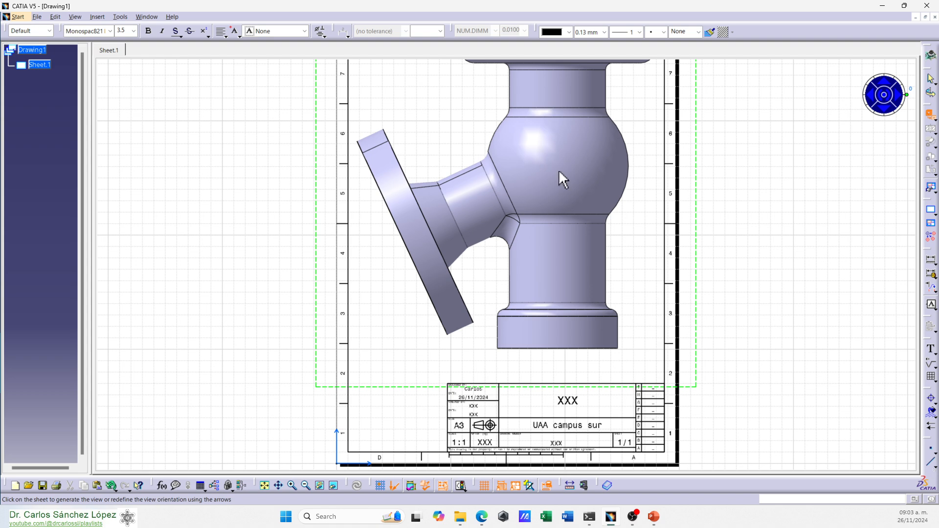
{"action": "left_click", "coordinate": [765, 195]}
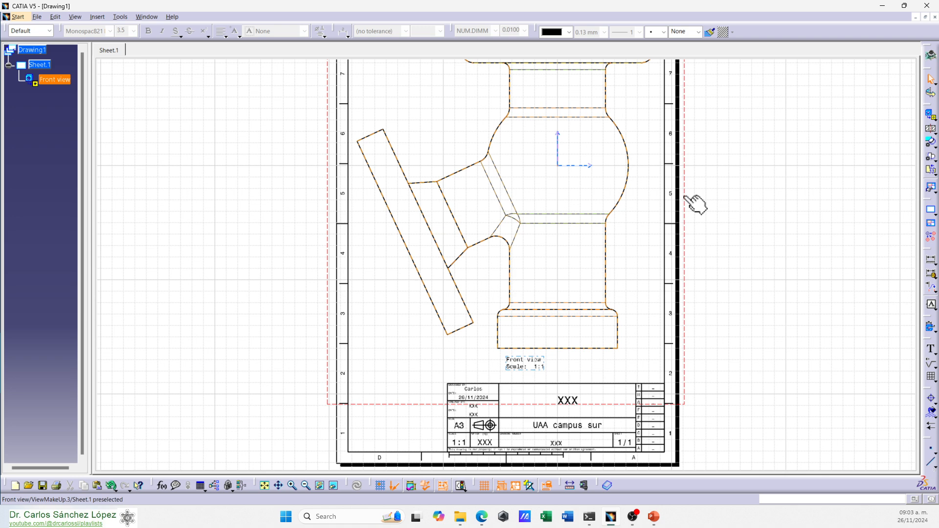
- Set the front view's scale to 1:4 and turn on its center lines and hidden lines
{"action": "mouse_move", "coordinate": [695, 204]}
{"action": "left_mouse_down"}
{"action": "mouse_move", "coordinate": [677, 195]}
{"action": "mouse_move", "coordinate": [483, 206]}
{"action": "mouse_move", "coordinate": [631, 189]}
{"action": "mouse_move", "coordinate": [695, 189]}
{"action": "mouse_move", "coordinate": [692, 197]}
{"action": "left_mouse_up"}
{"action": "scroll", "coordinate": [747, 208], "scroll_direction": "up", "scroll_amount": 2}
{"action": "scroll", "coordinate": [747, 208], "scroll_direction": "down", "scroll_amount": 2}
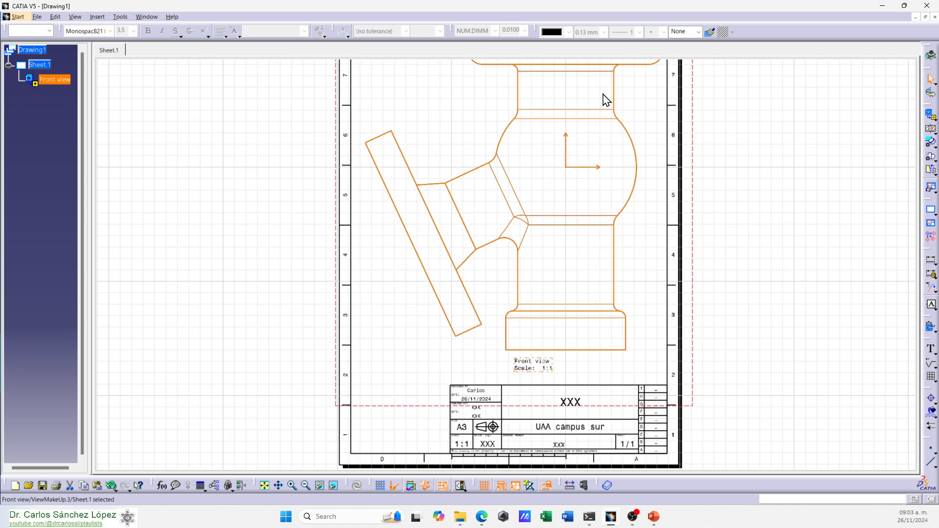
{"action": "right_click", "coordinate": [693, 219]}
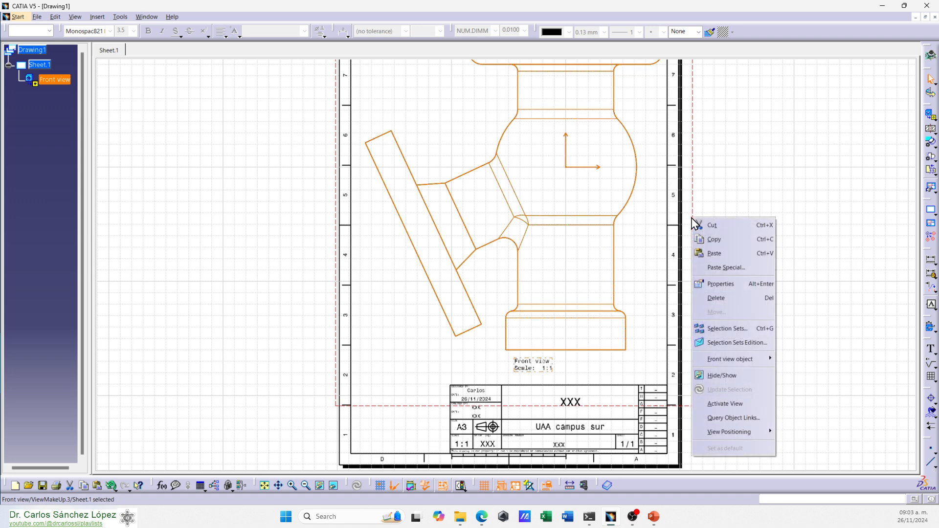
{"action": "left_click", "coordinate": [723, 285]}
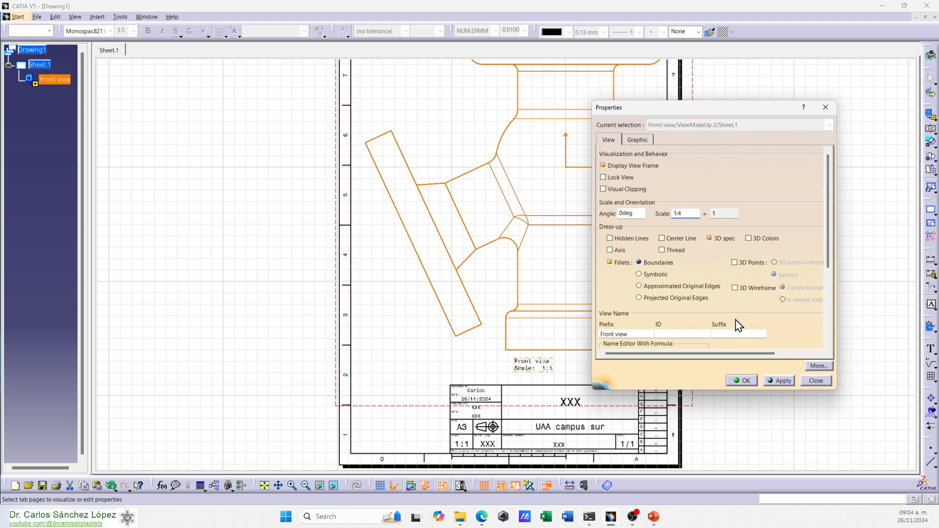
{"action": "left_click", "coordinate": [663, 238]}
{"action": "left_click", "coordinate": [782, 381]}
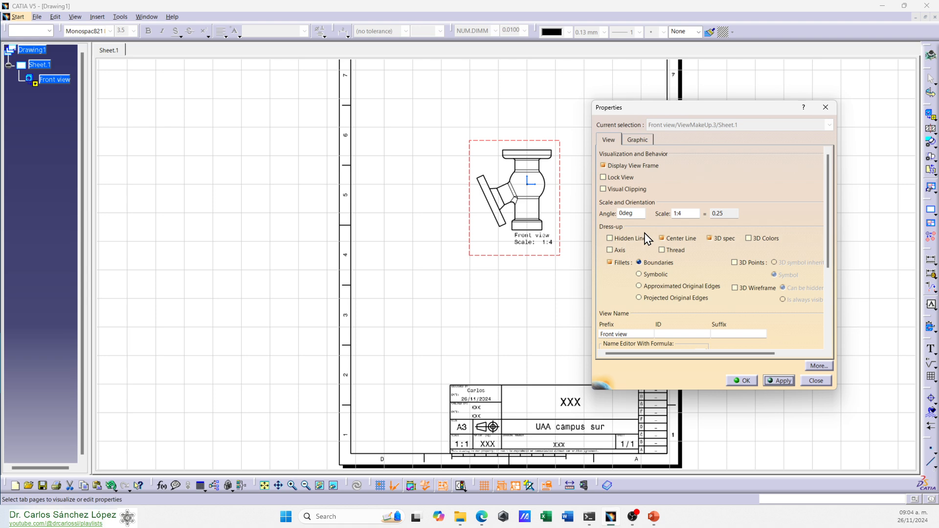
{"action": "left_click", "coordinate": [610, 239]}
{"action": "left_click", "coordinate": [780, 382]}
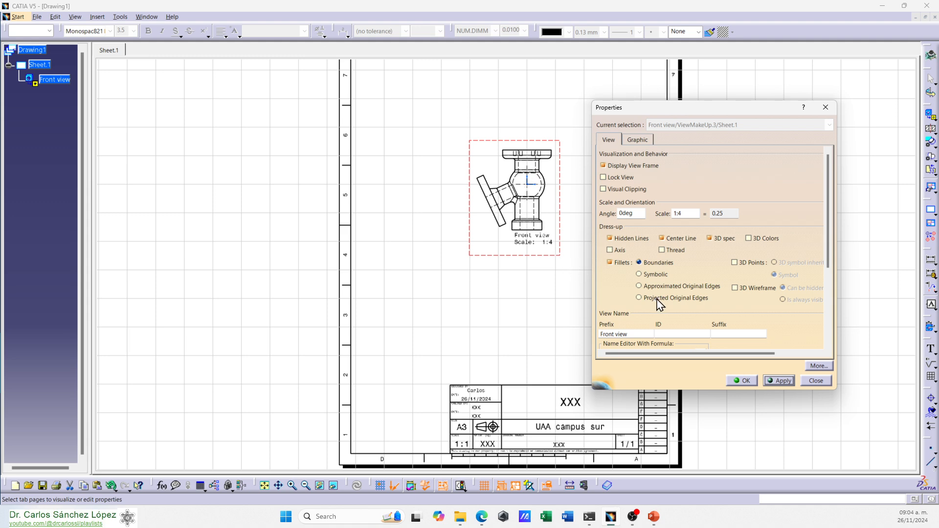
- Accept the front view's properties and move the view up and toward the left border of the sheet
{"action": "left_click", "coordinate": [742, 381]}
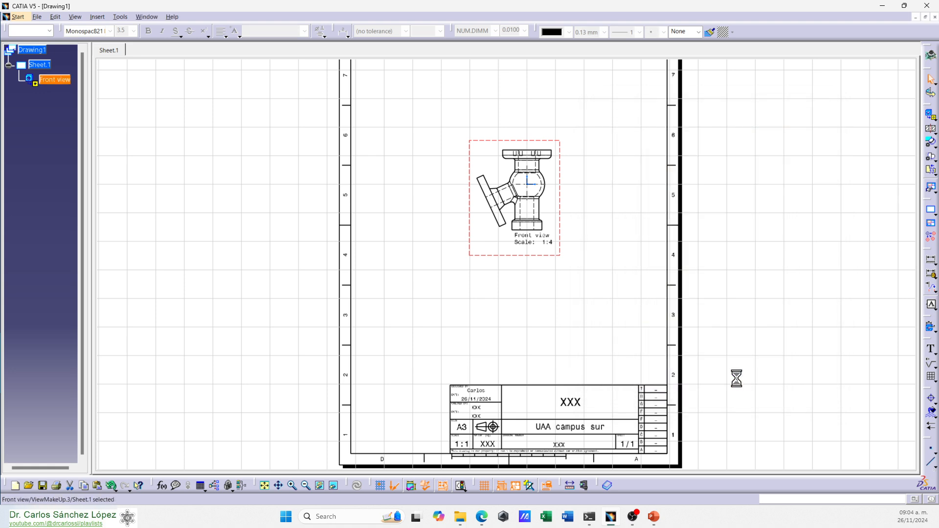
{"action": "left_click", "coordinate": [561, 216]}
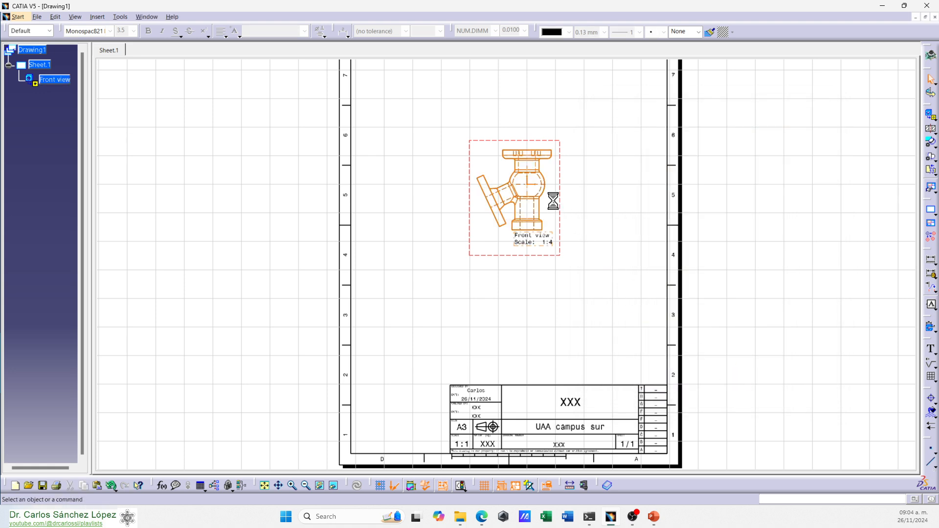
{"action": "left_click_drag", "start_coordinate": [560, 192], "coordinate": [481, 193]}
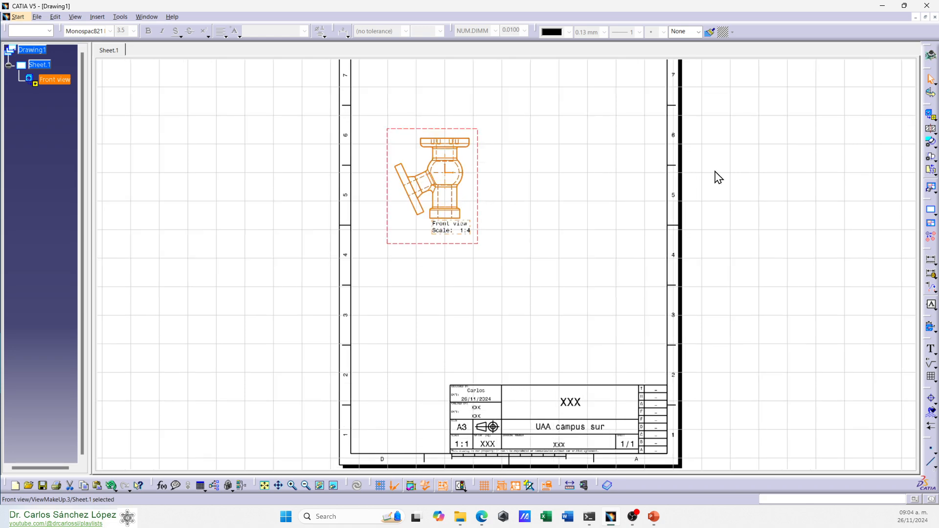
{"action": "left_click", "coordinate": [529, 210]}
{"action": "middle_click_drag", "start_coordinate": [502, 190], "coordinate": [531, 119]}
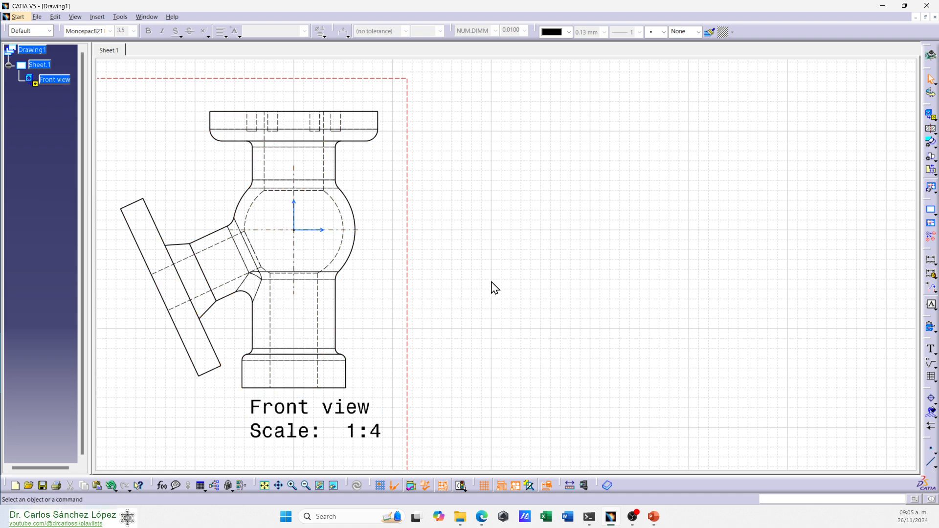
{"action": "mouse_move", "coordinate": [522, 279]}
{"action": "middle_mouse_down", "text": "ctrl"}
{"action": "mouse_move", "coordinate": [541, 317]}
{"action": "mouse_move", "coordinate": [537, 344]}
{"action": "mouse_move", "coordinate": [511, 264]}
{"action": "middle_mouse_up", "text": "ctrl"}
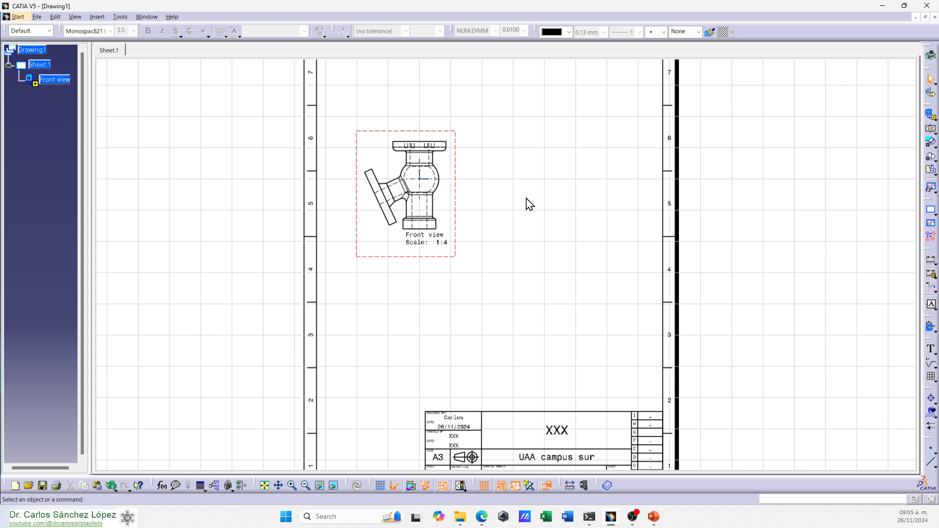
- Project the top view below the front view and the left view to the right of the front view
{"action": "left_click", "coordinate": [935, 117]}
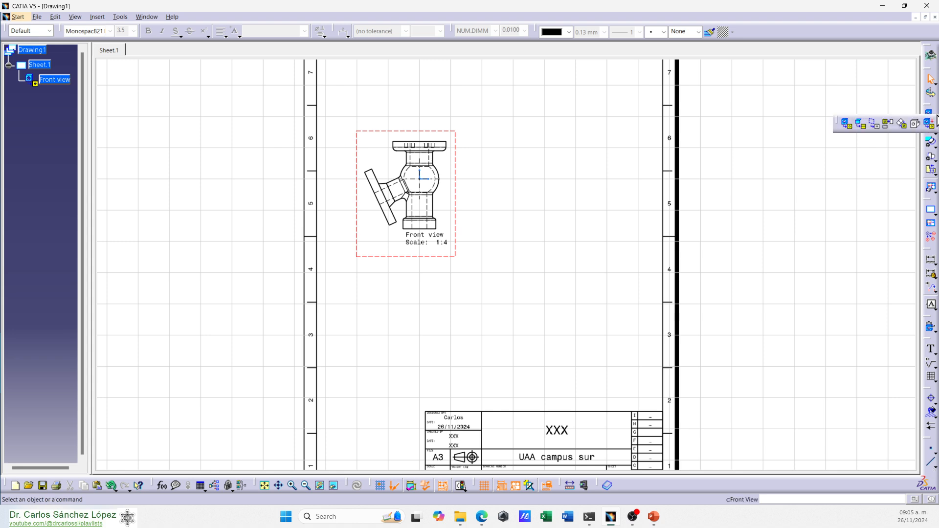
{"action": "left_click", "coordinate": [888, 128]}
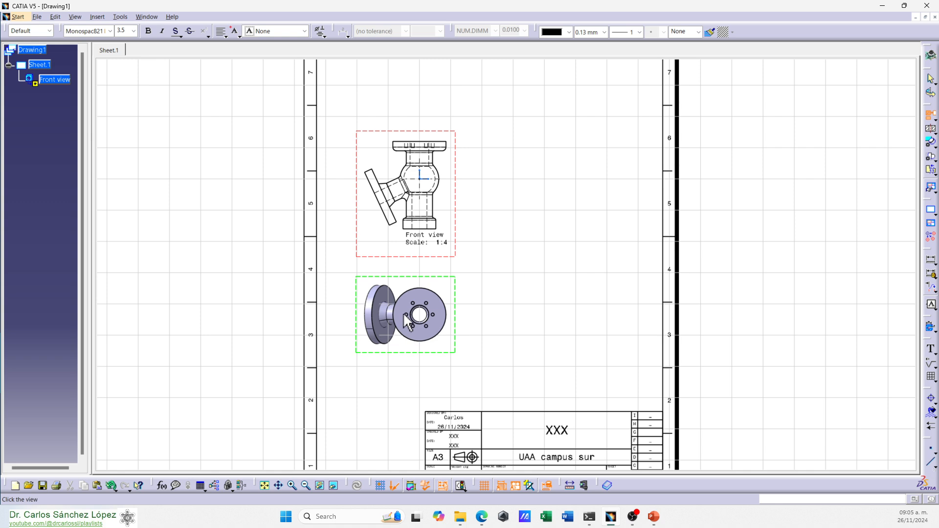
{"action": "left_click", "coordinate": [409, 323]}
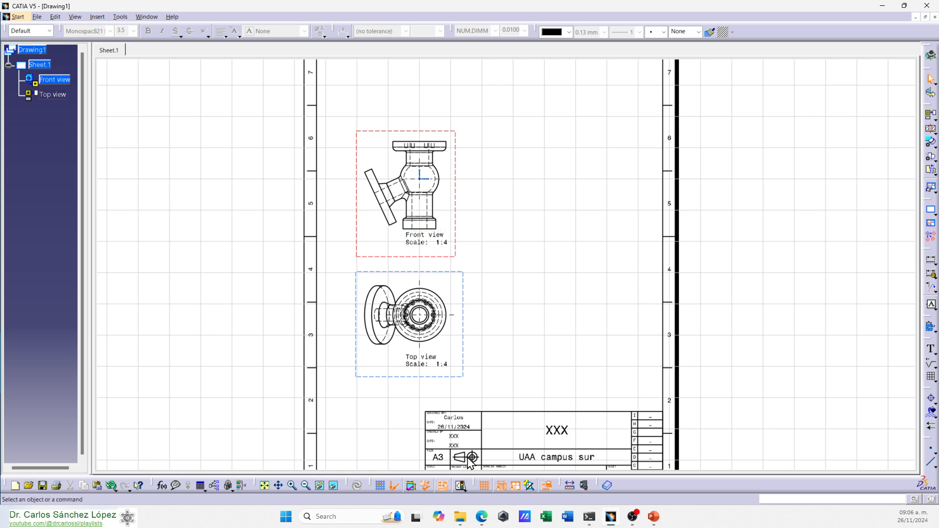
{"action": "scroll", "coordinate": [503, 332], "scroll_direction": "down", "scroll_amount": 2}
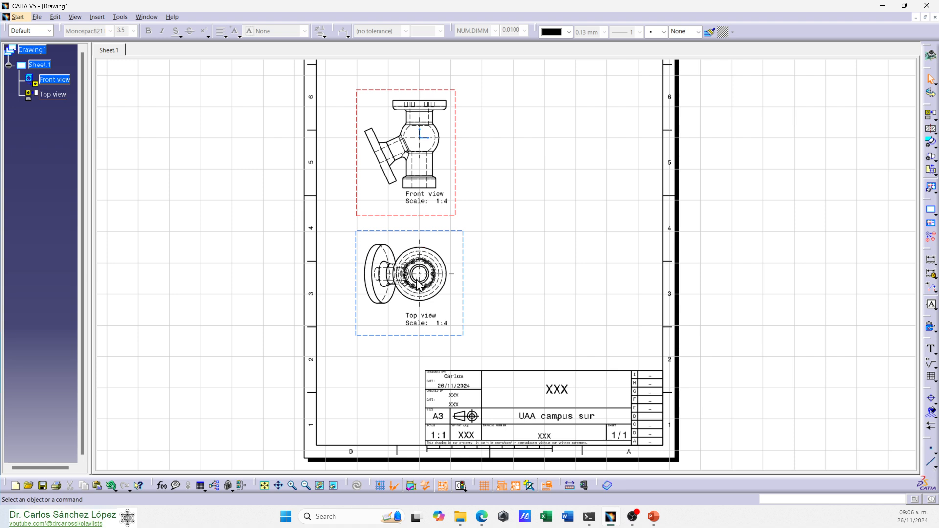
{"action": "left_click", "coordinate": [931, 114]}
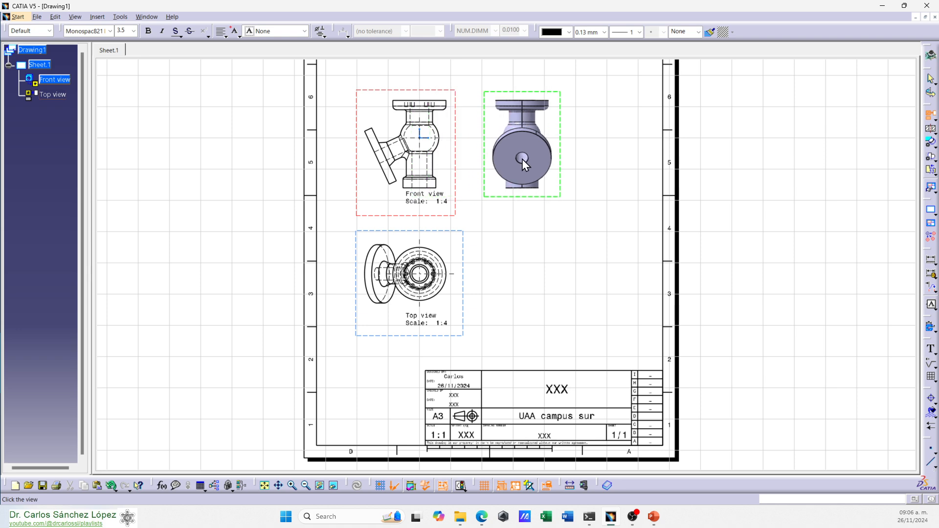
{"action": "left_click", "coordinate": [522, 158]}
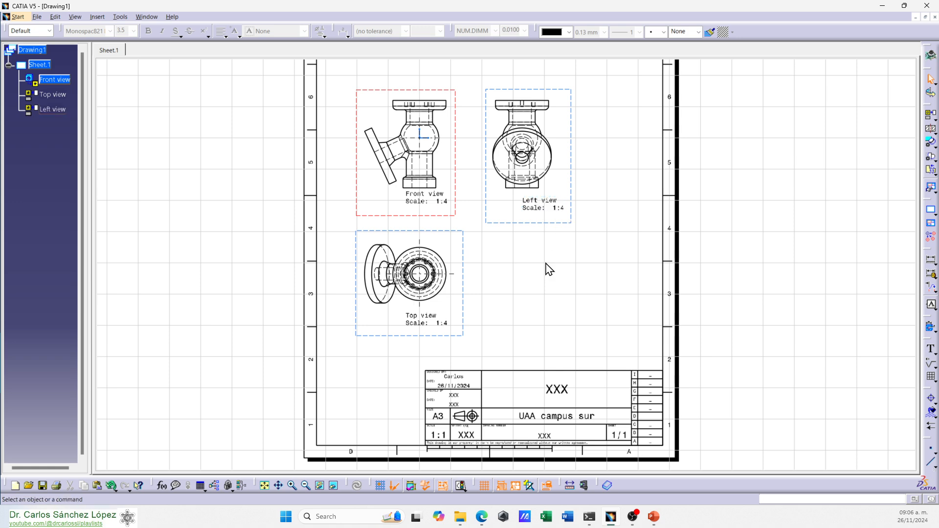
- Space out the views by moving the left view further right, the top view down, and the front view up and left
{"action": "mouse_move", "coordinate": [549, 269]}
{"action": "middle_mouse_down"}
{"action": "mouse_move", "coordinate": [551, 375]}
{"action": "mouse_move", "coordinate": [556, 311]}
{"action": "middle_mouse_up"}
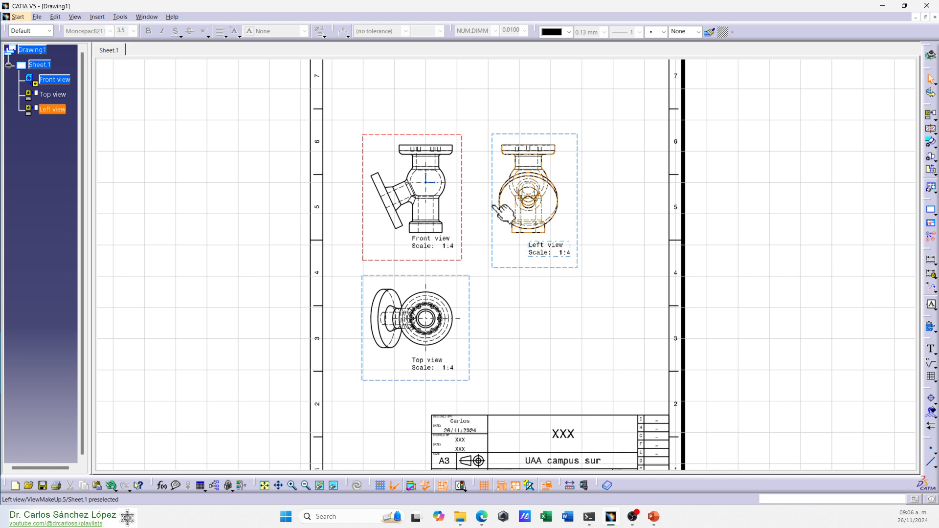
{"action": "left_click_drag", "start_coordinate": [494, 204], "coordinate": [543, 206]}
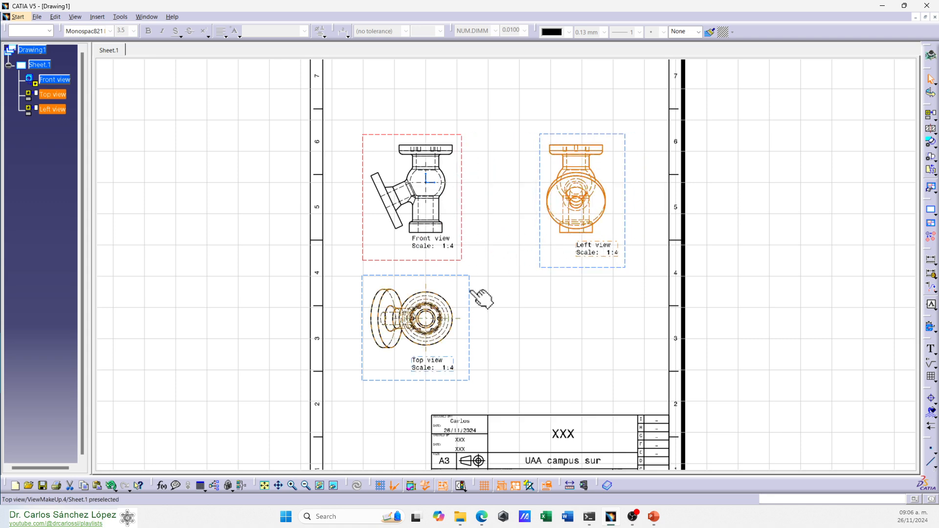
{"action": "mouse_move", "coordinate": [482, 299]}
{"action": "left_mouse_down"}
{"action": "mouse_move", "coordinate": [469, 321]}
{"action": "mouse_move", "coordinate": [478, 362]}
{"action": "mouse_move", "coordinate": [476, 260]}
{"action": "mouse_move", "coordinate": [475, 373]}
{"action": "mouse_move", "coordinate": [473, 286]}
{"action": "mouse_move", "coordinate": [478, 340]}
{"action": "mouse_move", "coordinate": [479, 288]}
{"action": "mouse_move", "coordinate": [480, 319]}
{"action": "mouse_move", "coordinate": [480, 299]}
{"action": "left_mouse_up"}
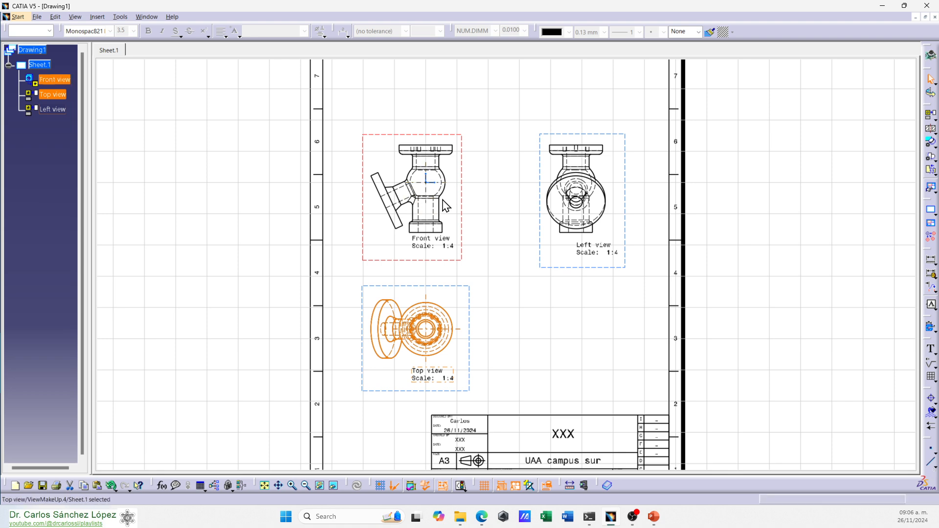
{"action": "left_click", "coordinate": [462, 182], "text": "ctrl"}
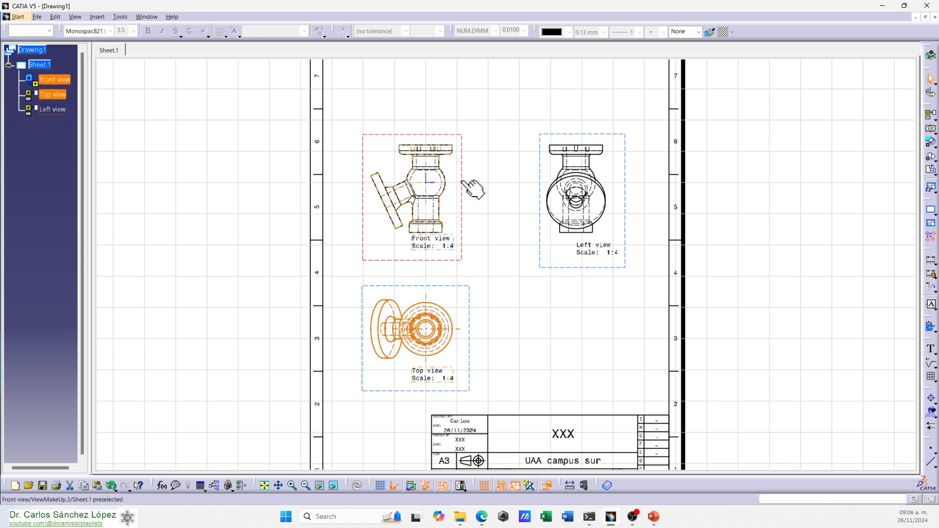
{"action": "left_click_drag", "start_coordinate": [472, 189], "coordinate": [511, 215]}
{"action": "left_click_drag", "start_coordinate": [454, 309], "coordinate": [460, 319]}
{"action": "left_click", "coordinate": [487, 307]}
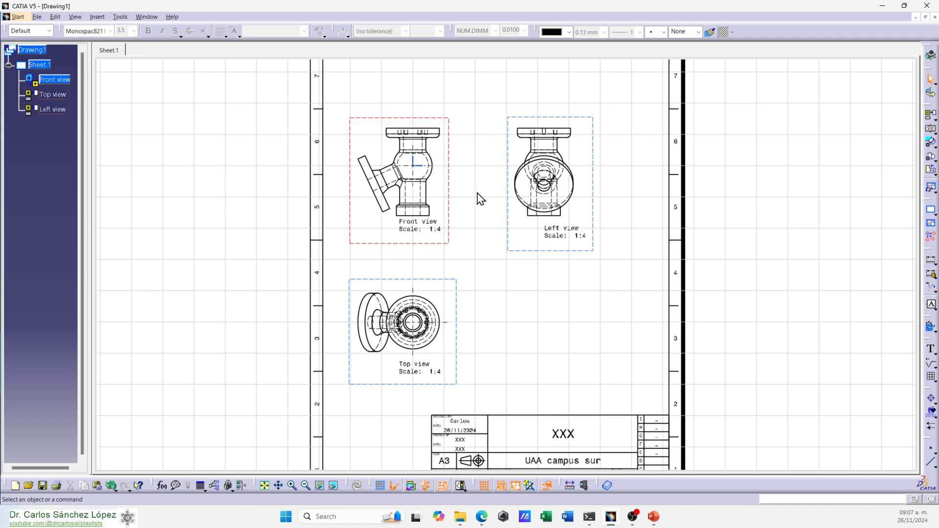
- Generate an isometric view from a flange face of Piezas Ejercicio 13 and move it over the upper part of the sheet
{"action": "left_click", "coordinate": [935, 123]}
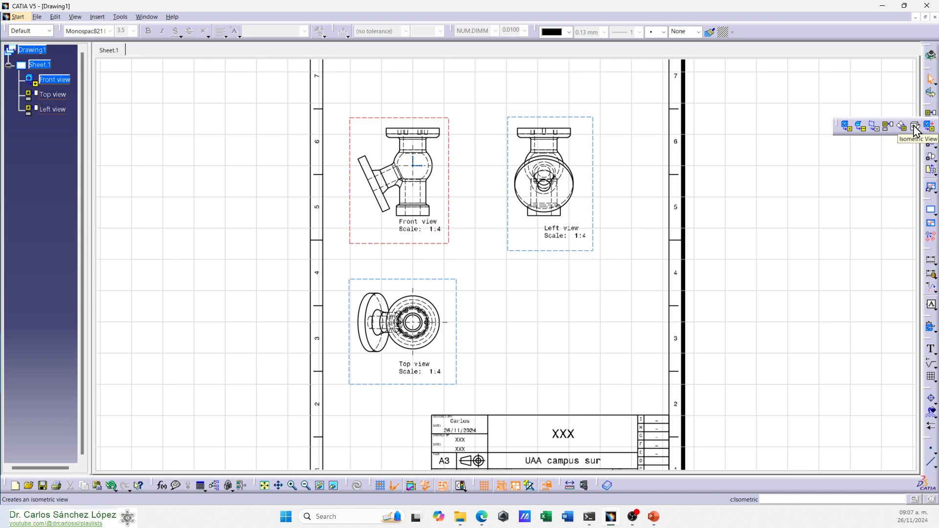
{"action": "left_click", "coordinate": [915, 128]}
{"action": "middle_click_drag", "start_coordinate": [724, 151], "coordinate": [718, 293]}
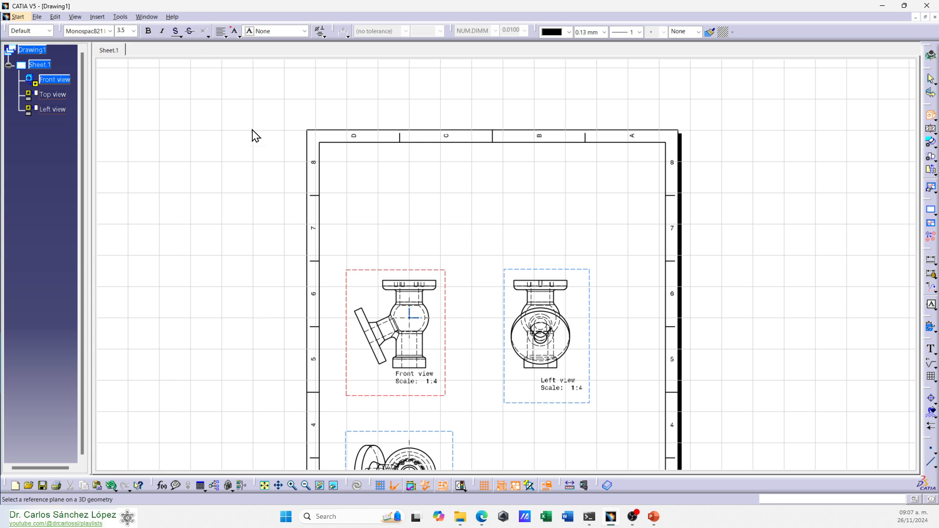
{"action": "left_click", "coordinate": [149, 18]}
{"action": "left_click", "coordinate": [171, 101]}
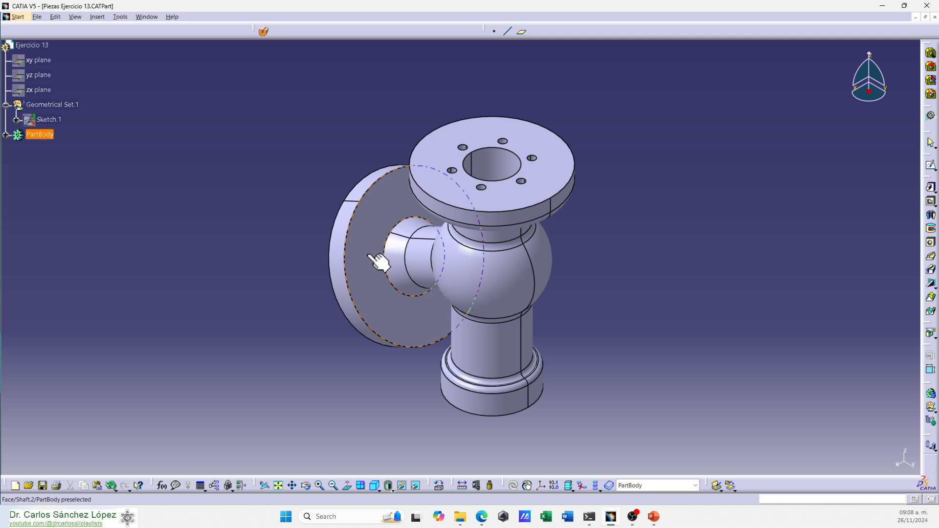
{"action": "left_click", "coordinate": [370, 255]}
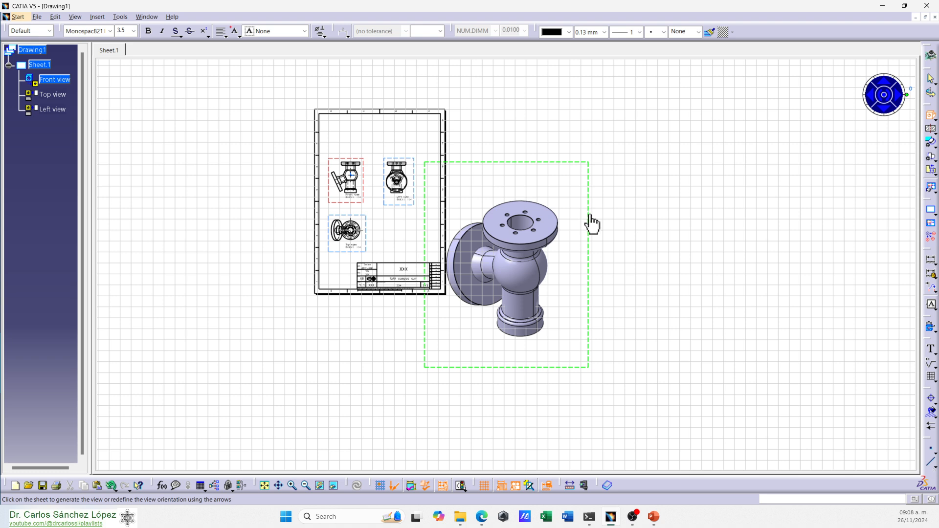
{"action": "left_click", "coordinate": [421, 136]}
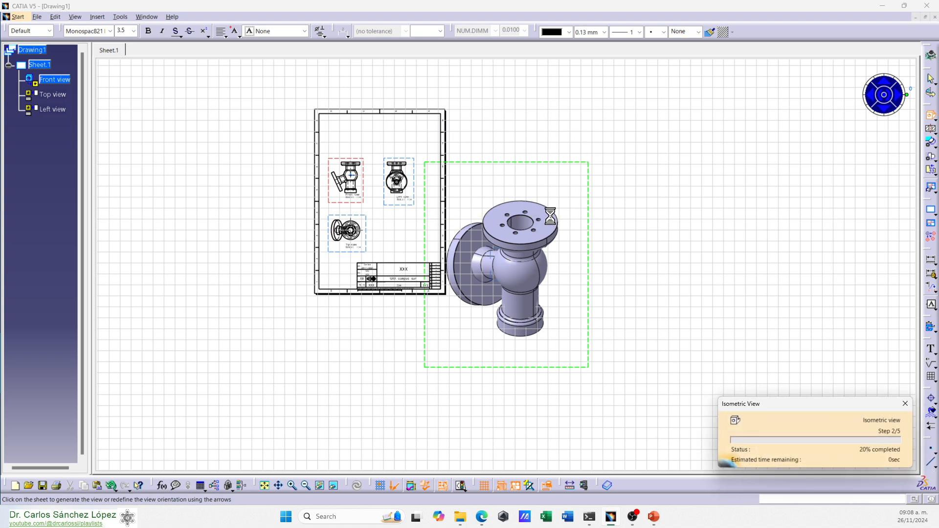
{"action": "left_click_drag", "start_coordinate": [562, 195], "coordinate": [449, 78]}
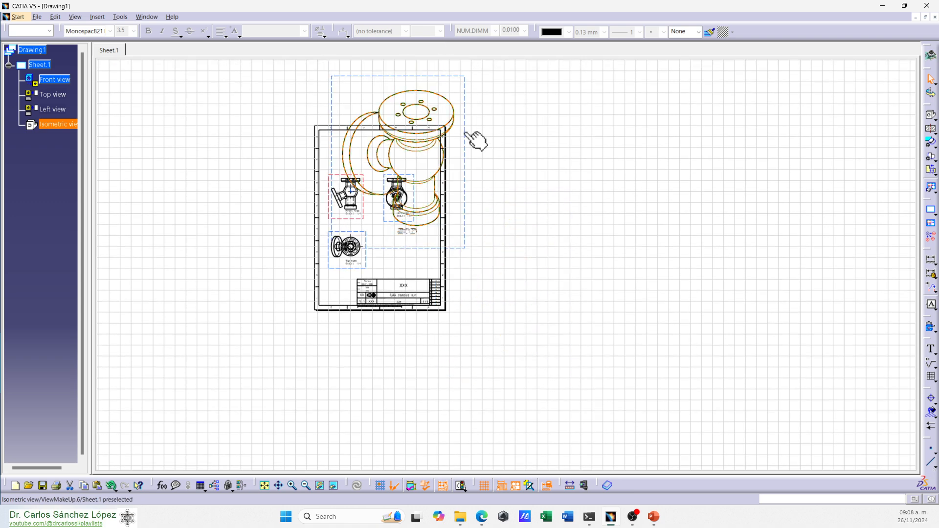
- Activate the isometric view and set its scale to 1:4
{"action": "double_click", "coordinate": [464, 130]}
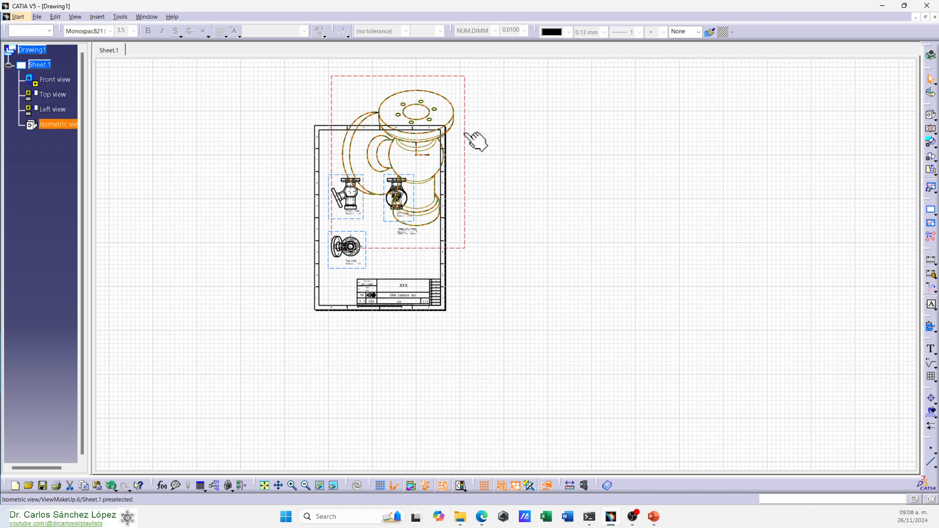
{"action": "right_click", "coordinate": [465, 137]}
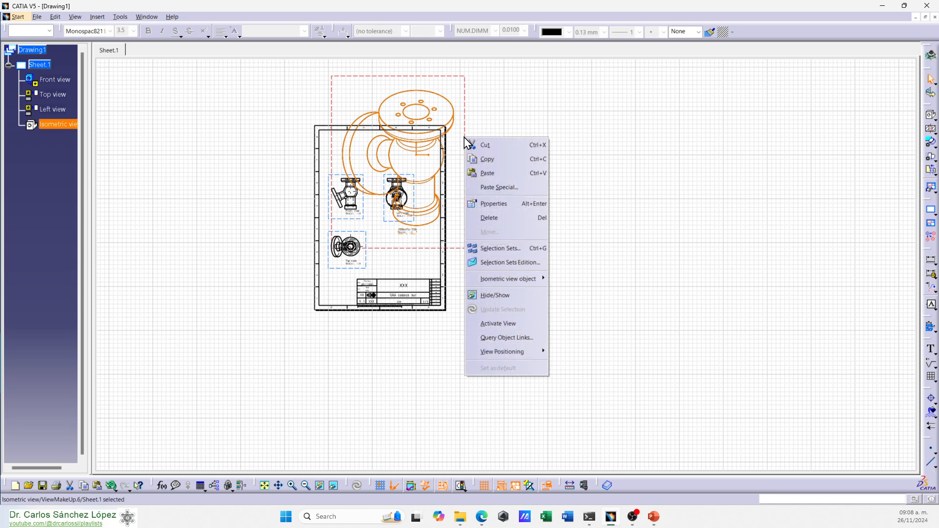
{"action": "left_click", "coordinate": [493, 209]}
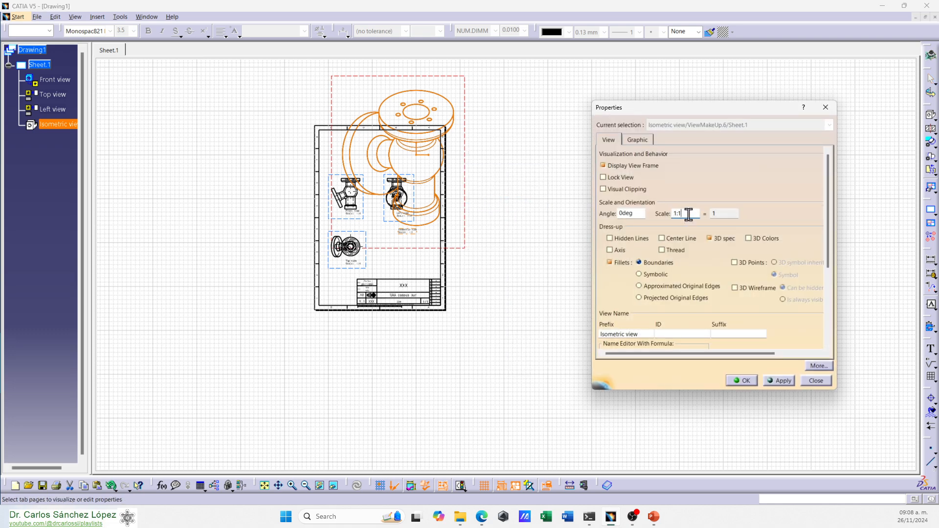
{"action": "double_click", "coordinate": [679, 214]}
{"action": "left_click", "coordinate": [781, 381]}
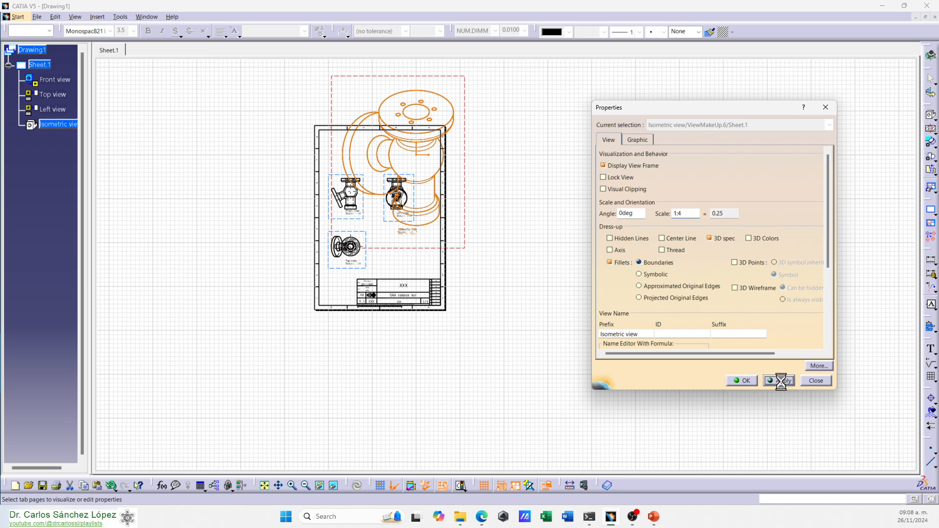
{"action": "left_click", "coordinate": [750, 381]}
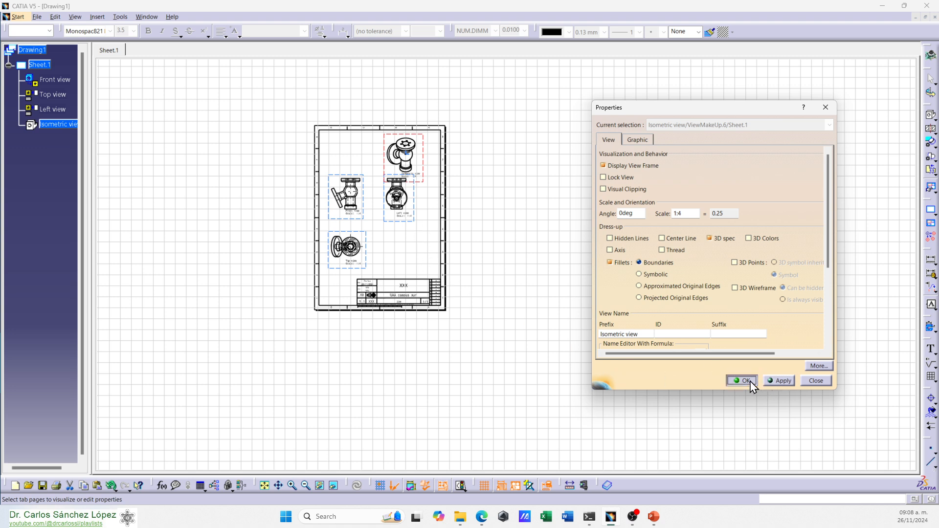
- Move the isometric view left on the sheet, above and between the front and left views
{"action": "mouse_move", "coordinate": [413, 242]}
{"action": "middle_mouse_down"}
{"action": "mouse_move", "coordinate": [415, 208]}
{"action": "mouse_move", "coordinate": [375, 184]}
{"action": "mouse_move", "coordinate": [547, 271]}
{"action": "mouse_move", "coordinate": [494, 257]}
{"action": "middle_mouse_up"}
{"action": "left_click_drag", "start_coordinate": [421, 250], "coordinate": [422, 265]}
{"action": "left_click", "coordinate": [530, 147]}
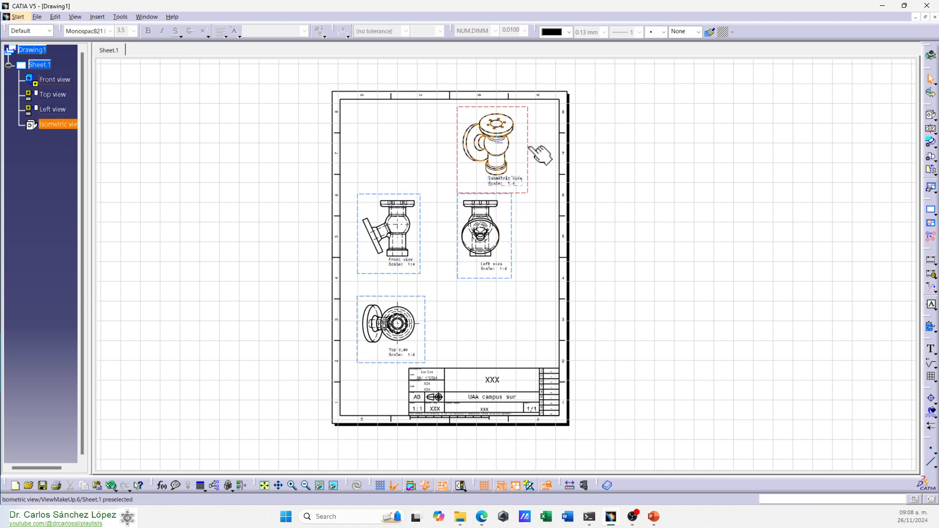
{"action": "left_click_drag", "start_coordinate": [531, 146], "coordinate": [477, 143]}
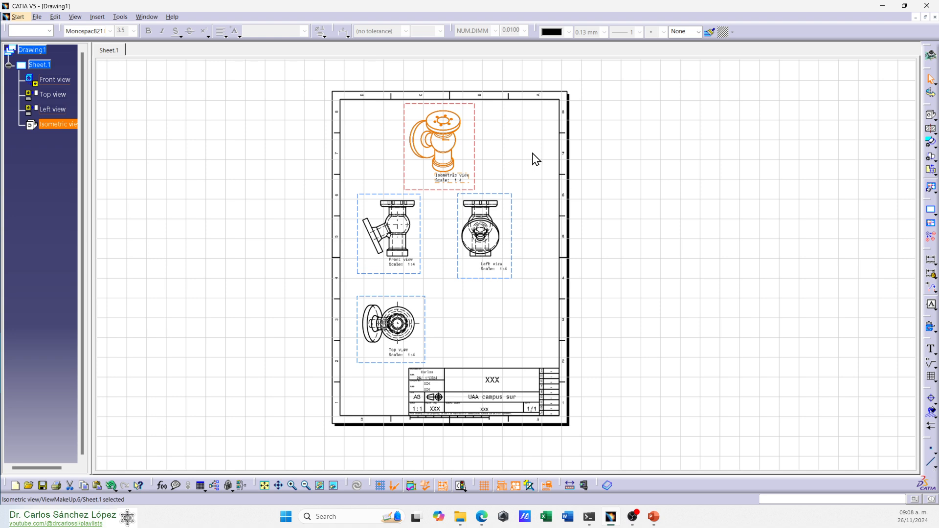
- Turn on 3D Colors in the isometric view's properties and apply the change
{"action": "right_click", "coordinate": [478, 151]}
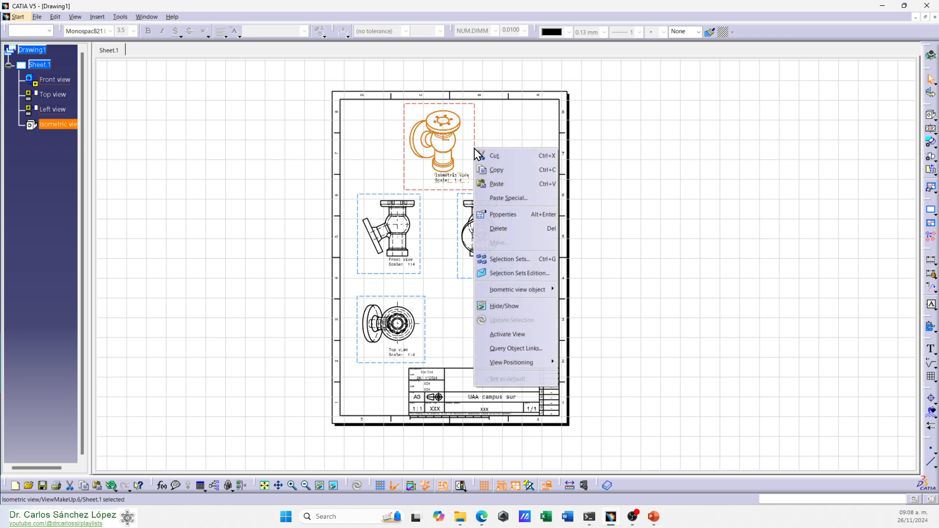
{"action": "left_click", "coordinate": [493, 214]}
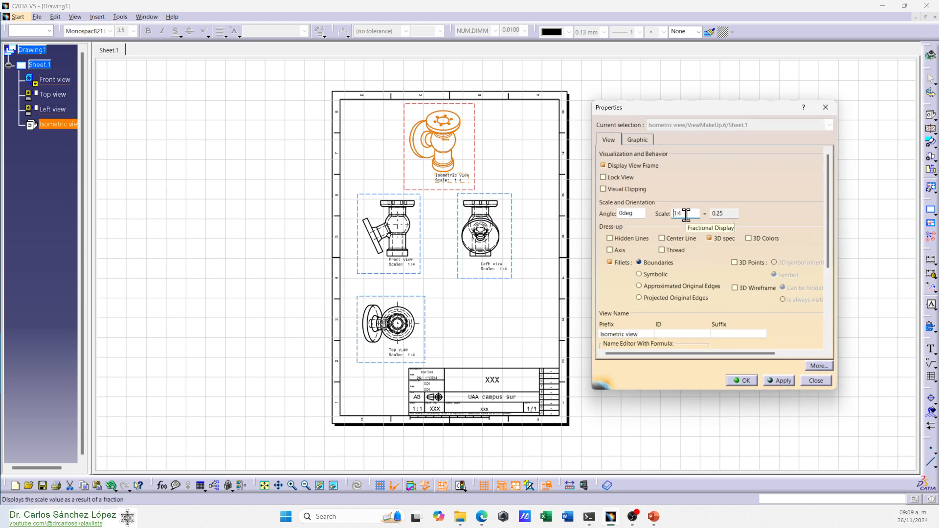
{"action": "left_click", "coordinate": [750, 239]}
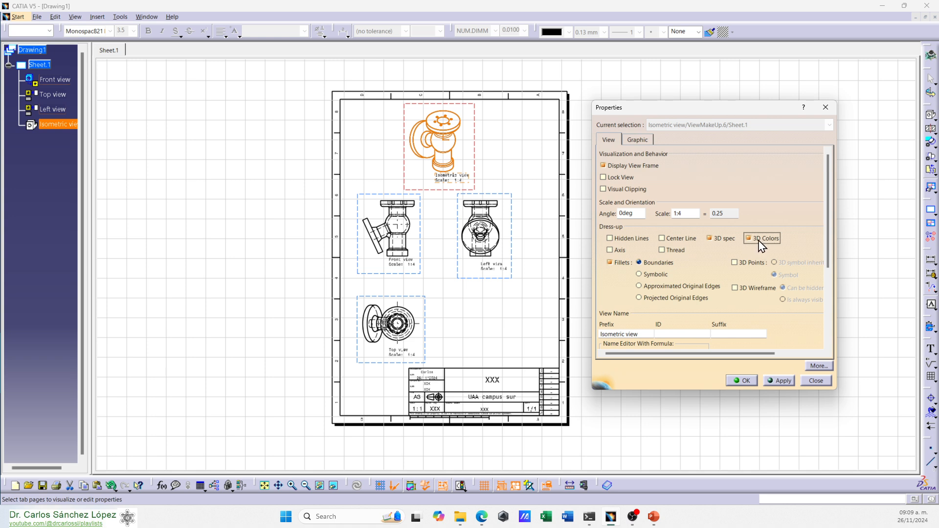
{"action": "left_click", "coordinate": [778, 381]}
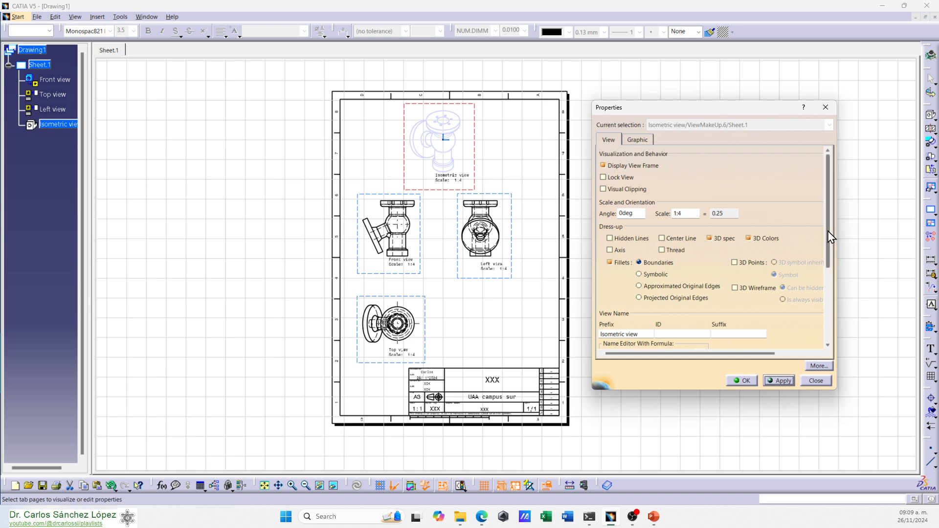
- Set the isometric view's generation mode to Raster with the Shading with edges mode
{"action": "left_click_drag", "start_coordinate": [828, 231], "coordinate": [835, 334]}
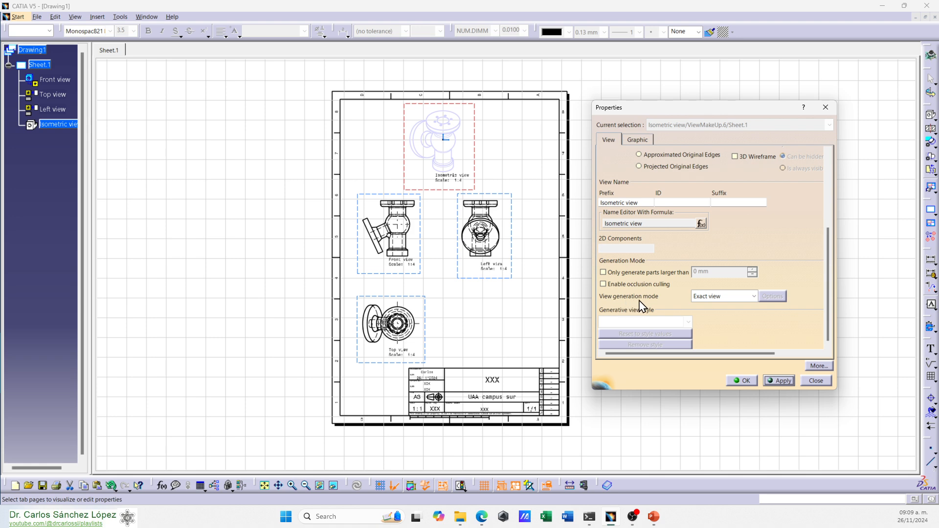
{"action": "left_click", "coordinate": [724, 298]}
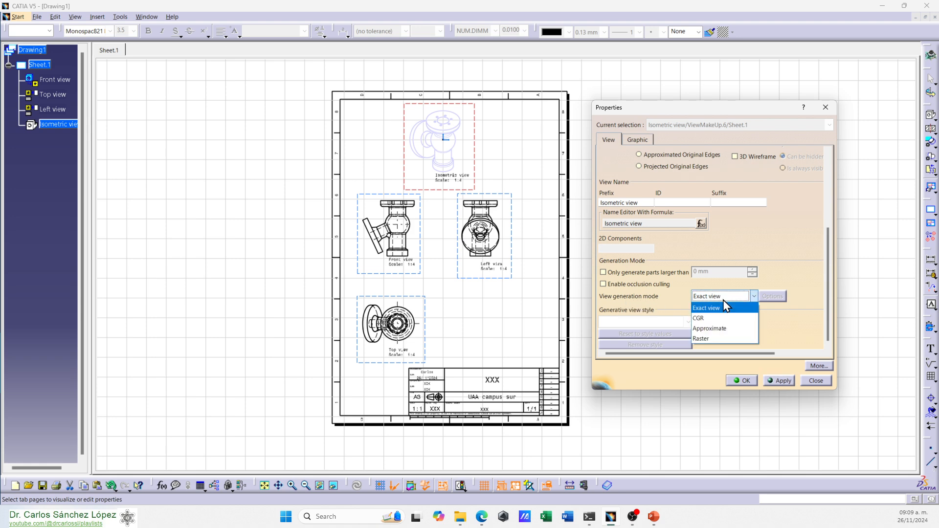
{"action": "left_click", "coordinate": [700, 339]}
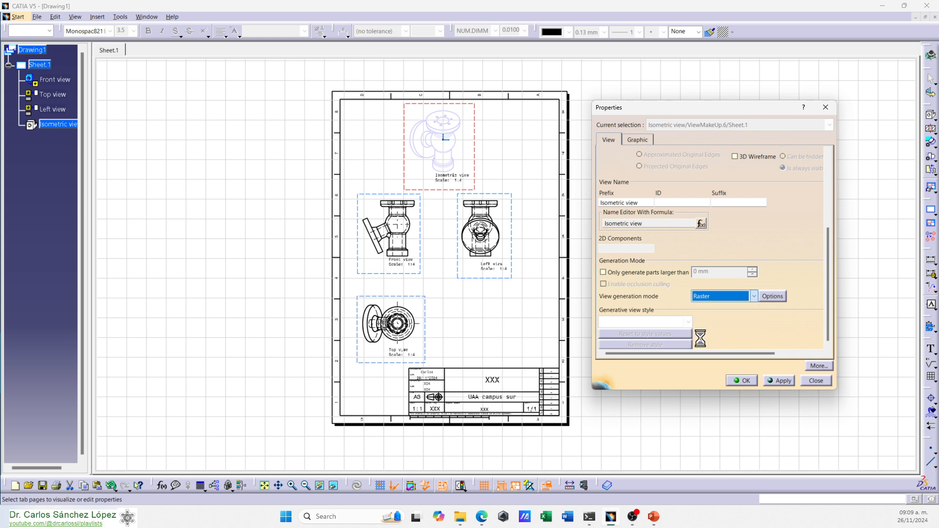
{"action": "left_click", "coordinate": [774, 297]}
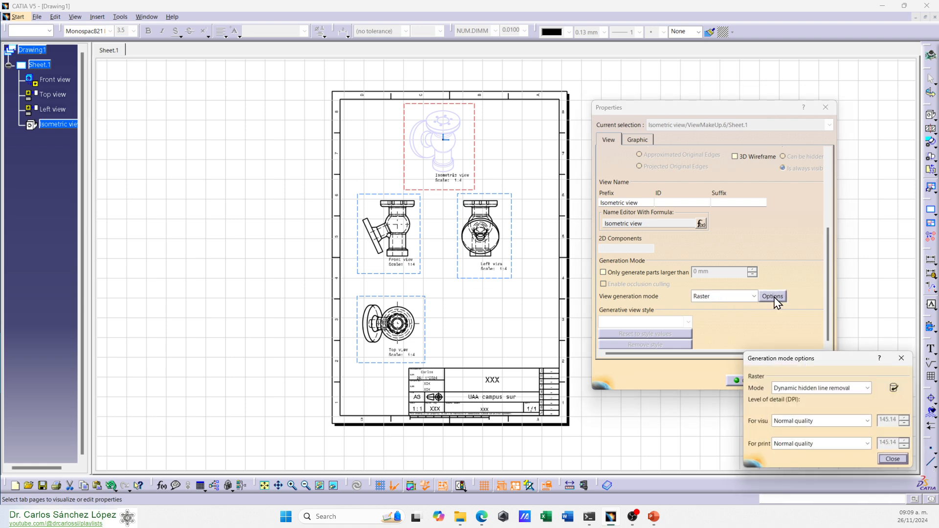
{"action": "left_click_drag", "start_coordinate": [838, 360], "coordinate": [806, 163]}
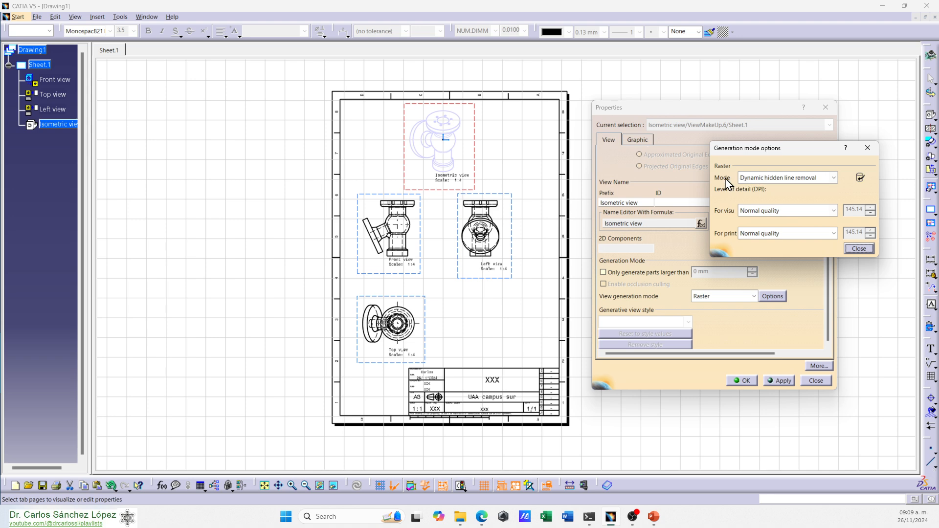
{"action": "left_click", "coordinate": [778, 180]}
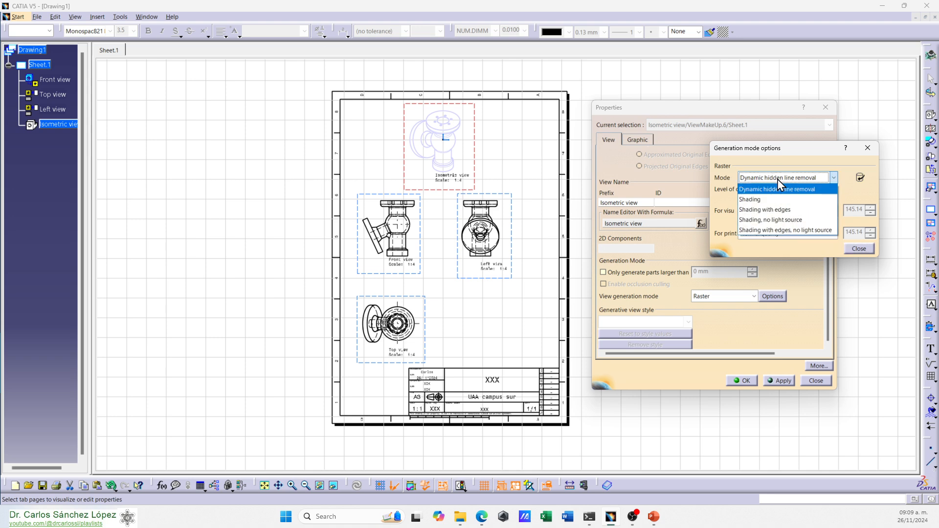
{"action": "left_click", "coordinate": [778, 215]}
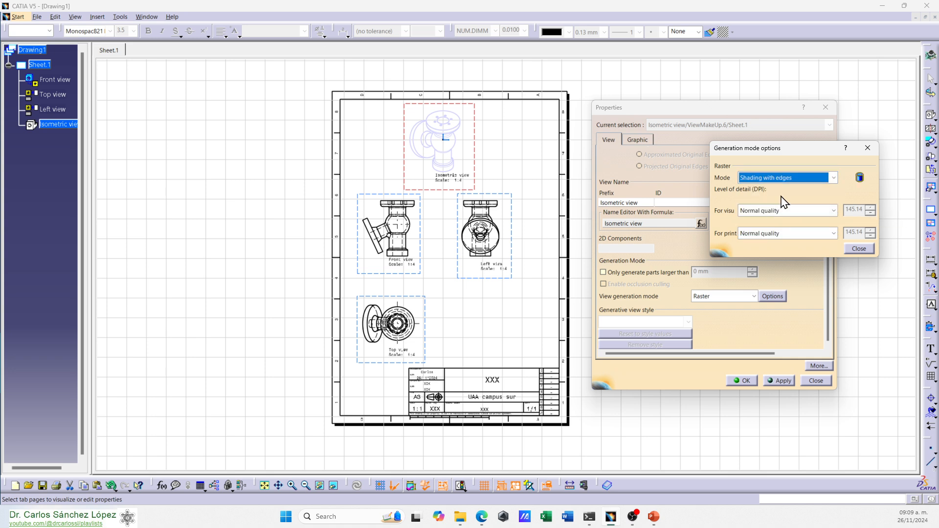
- Set the raster level of detail to Customize for both visualization and print
{"action": "left_click", "coordinate": [782, 210]}
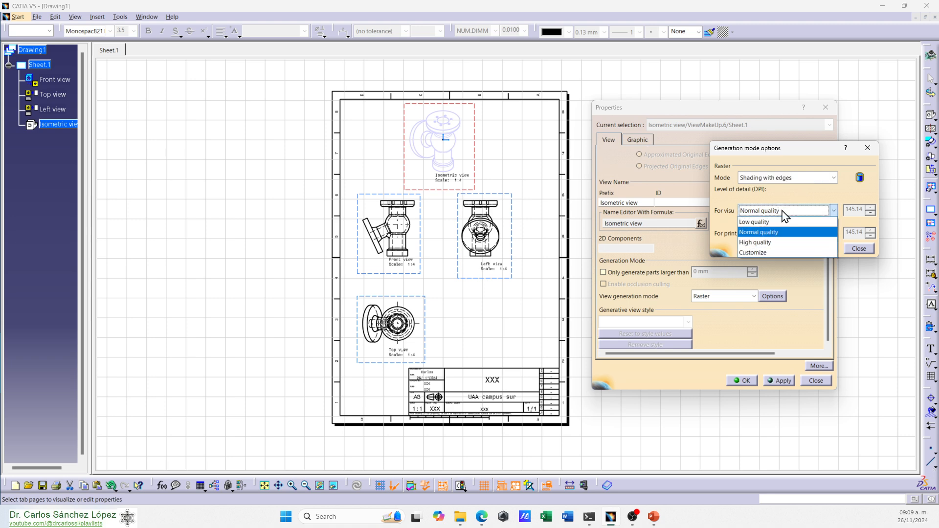
{"action": "left_click", "coordinate": [767, 253]}
{"action": "left_click", "coordinate": [773, 234]}
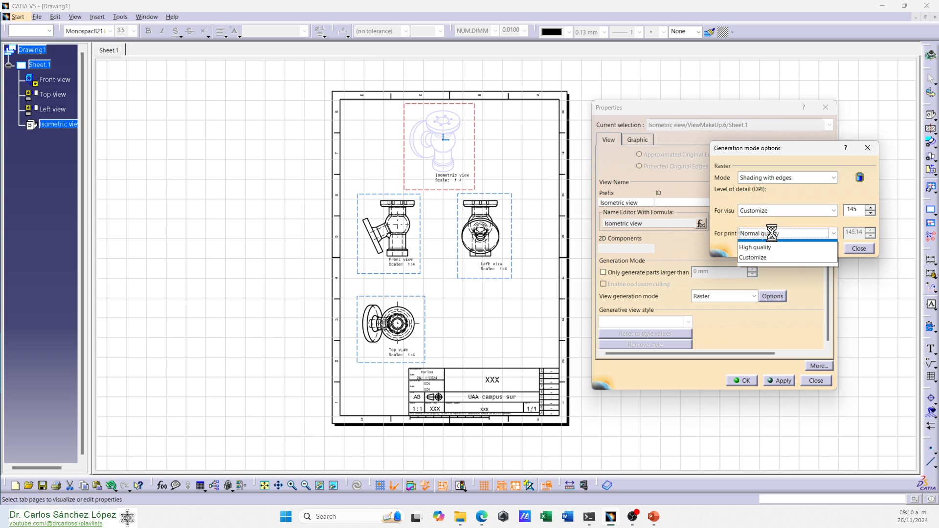
{"action": "left_click", "coordinate": [770, 275]}
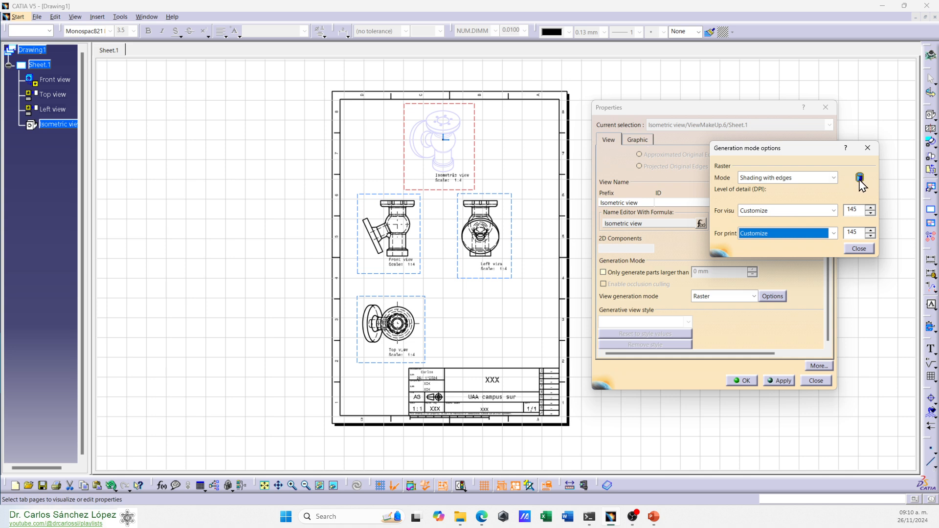
- Try the raster modes Shading, Shading no light source and Shading with edges no light source, ending on Shading with edges
{"action": "left_click", "coordinate": [807, 178]}
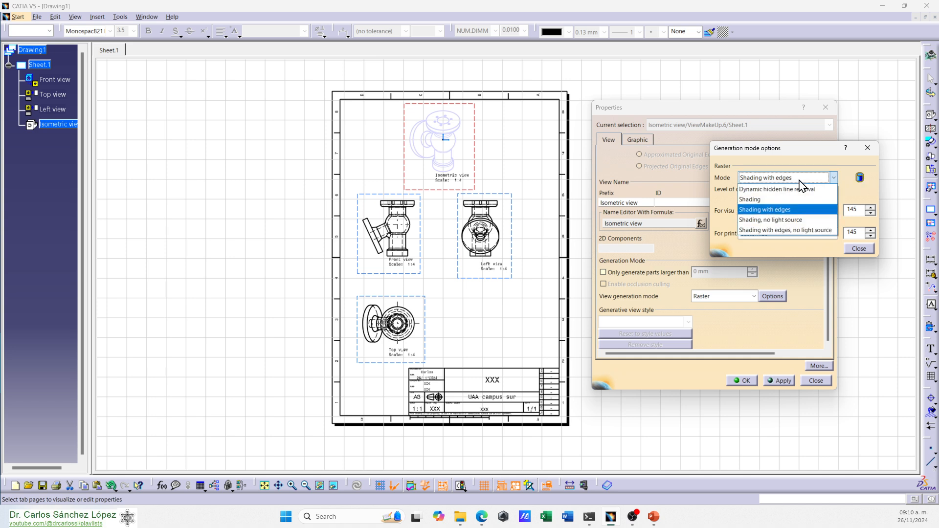
{"action": "left_click", "coordinate": [753, 200]}
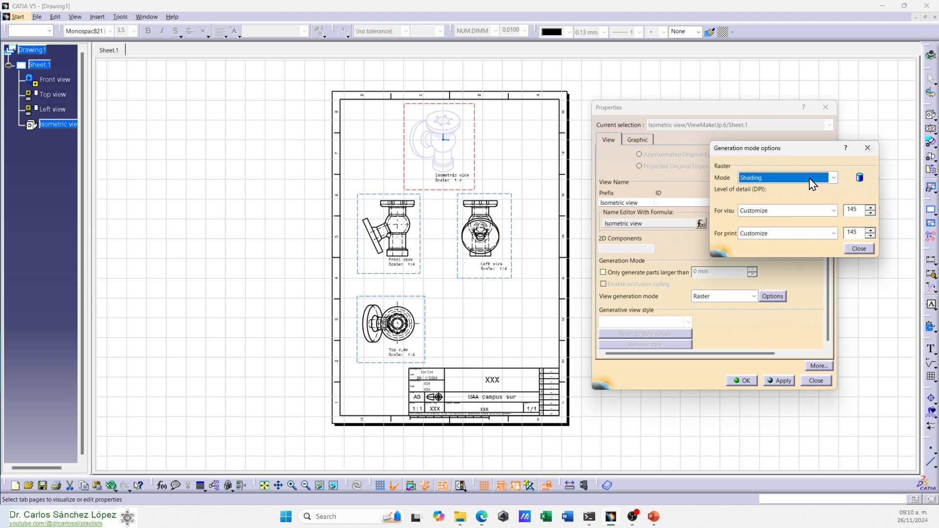
{"action": "left_click", "coordinate": [811, 182]}
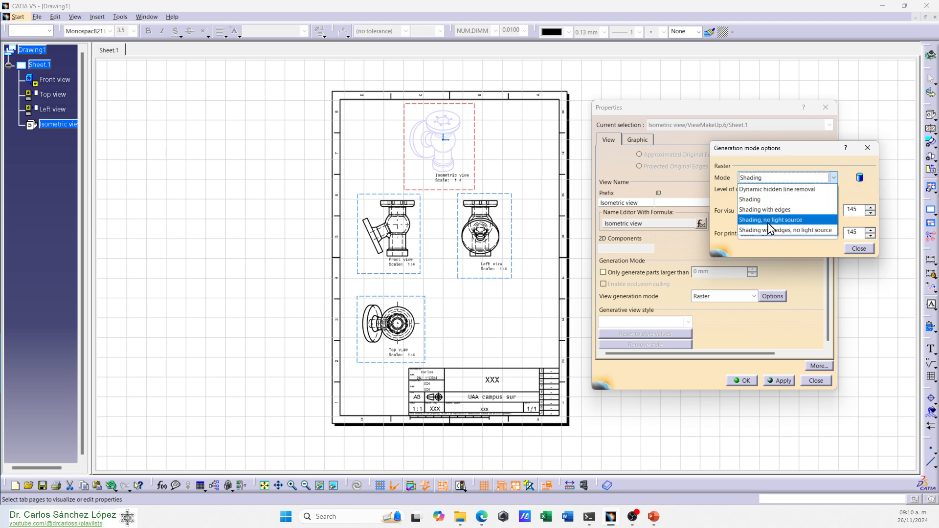
{"action": "left_click", "coordinate": [778, 221]}
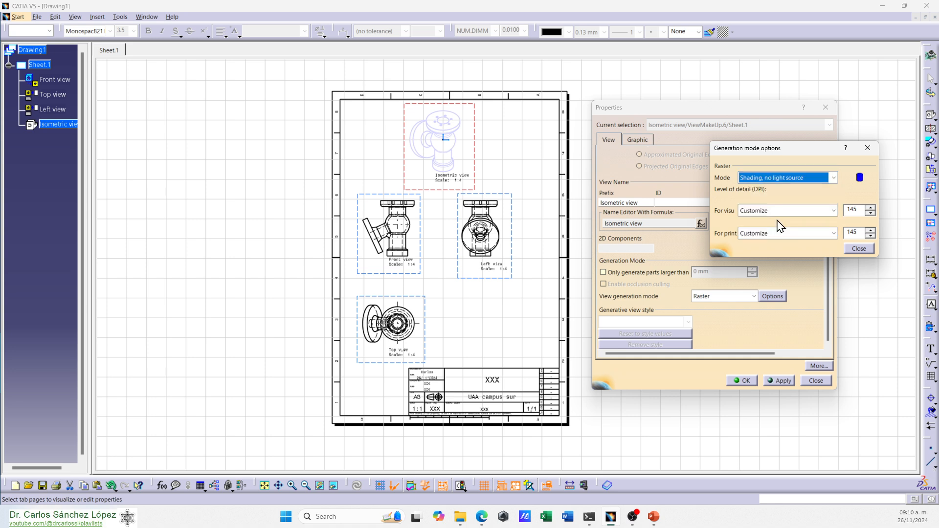
{"action": "left_click", "coordinate": [795, 180]}
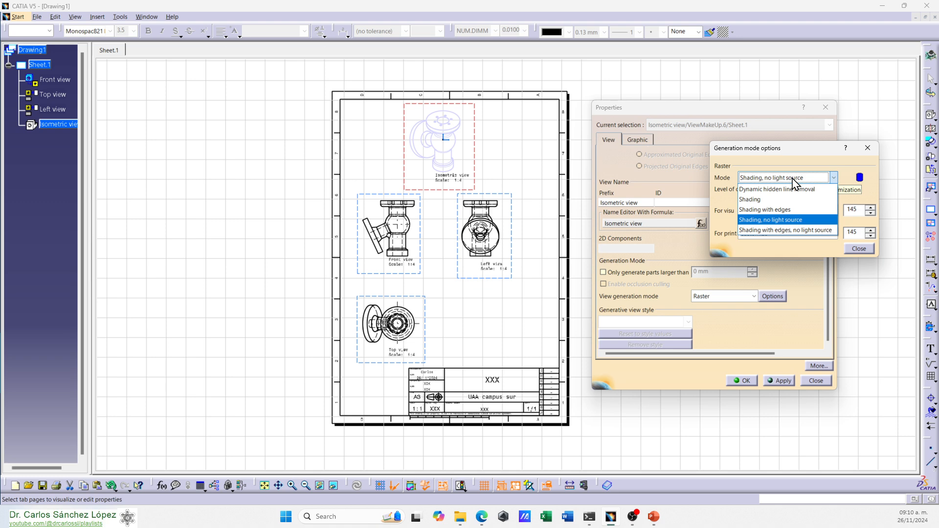
{"action": "left_click", "coordinate": [795, 231]}
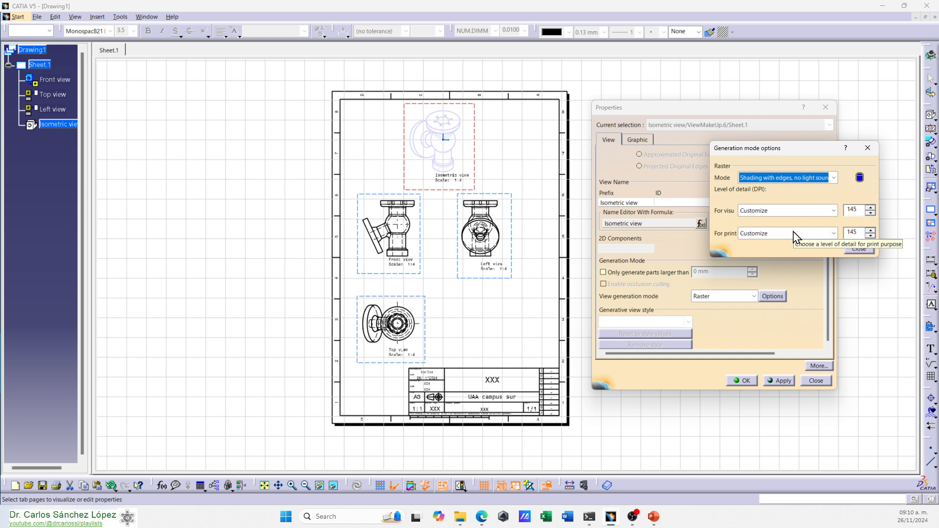
{"action": "left_click", "coordinate": [799, 179]}
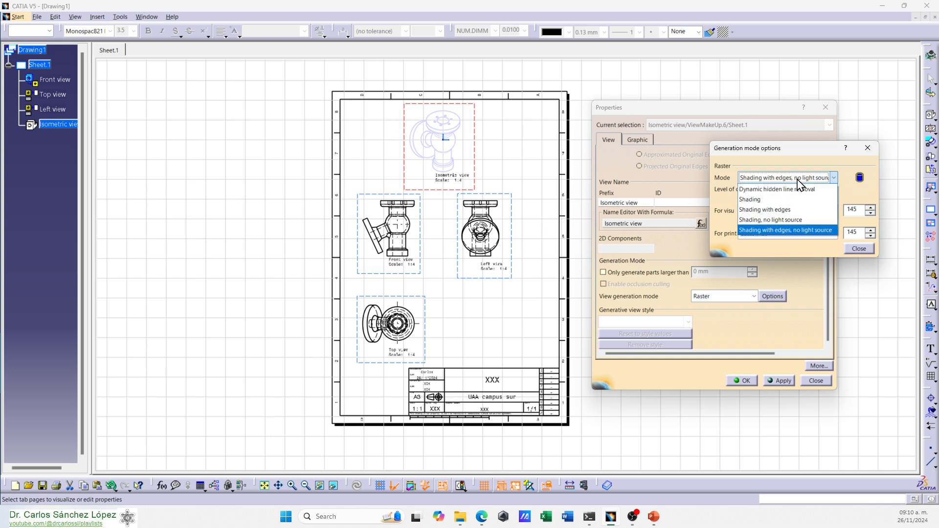
{"action": "left_click", "coordinate": [771, 210]}
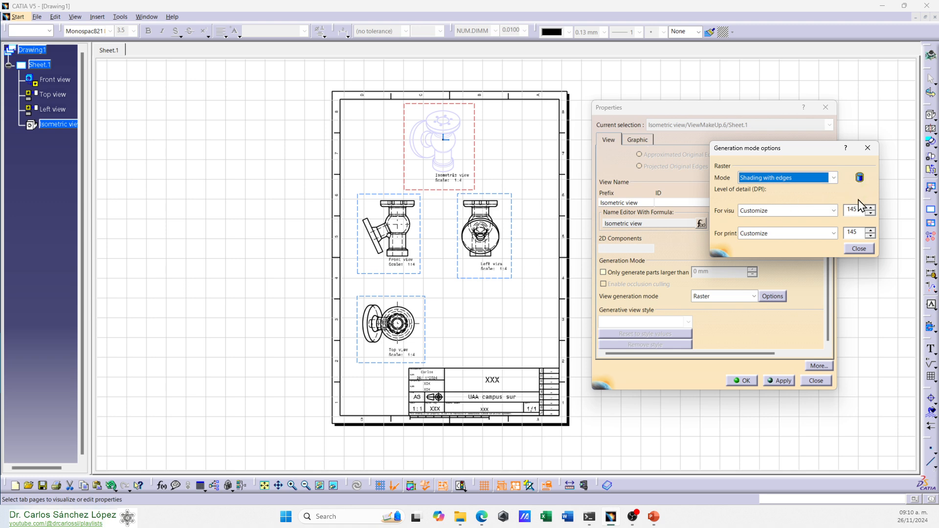
- Close the generation mode options and apply the raster settings to the isometric view
{"action": "left_click", "coordinate": [859, 249]}
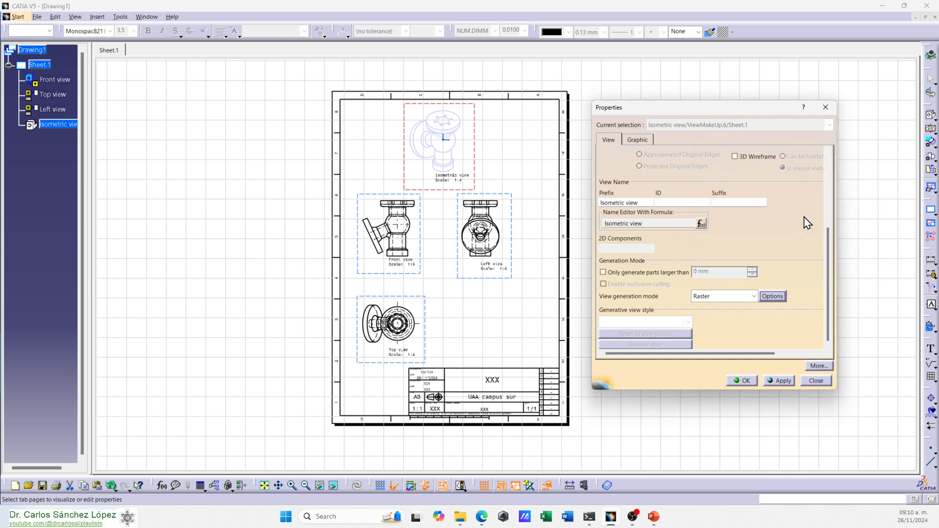
{"action": "left_click", "coordinate": [781, 382]}
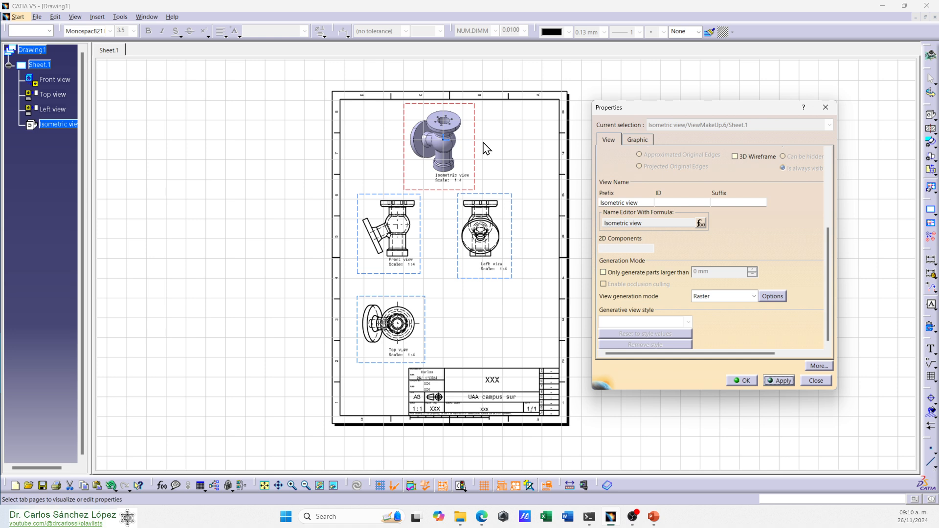
{"action": "left_click", "coordinate": [742, 381]}
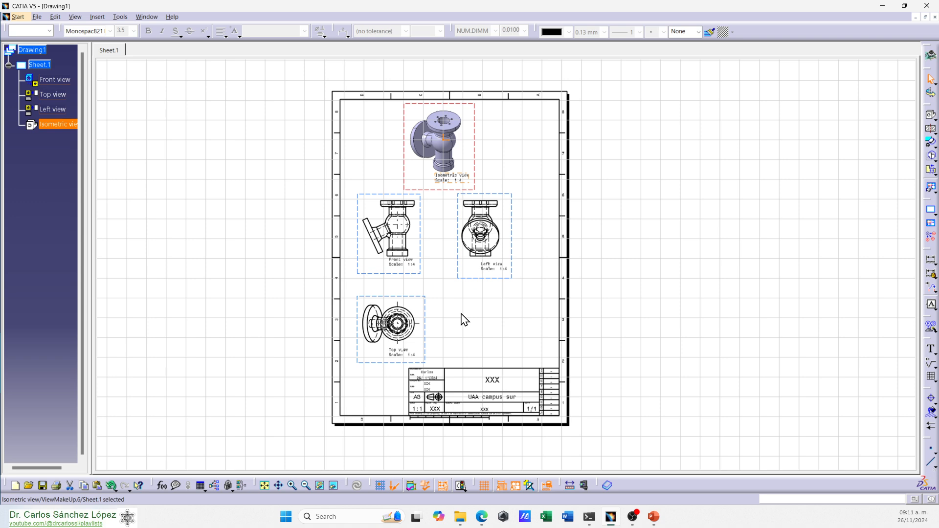
- Open the properties of Sheet.1 and apply a sheet scale of 1:4
{"action": "right_click", "coordinate": [38, 64]}
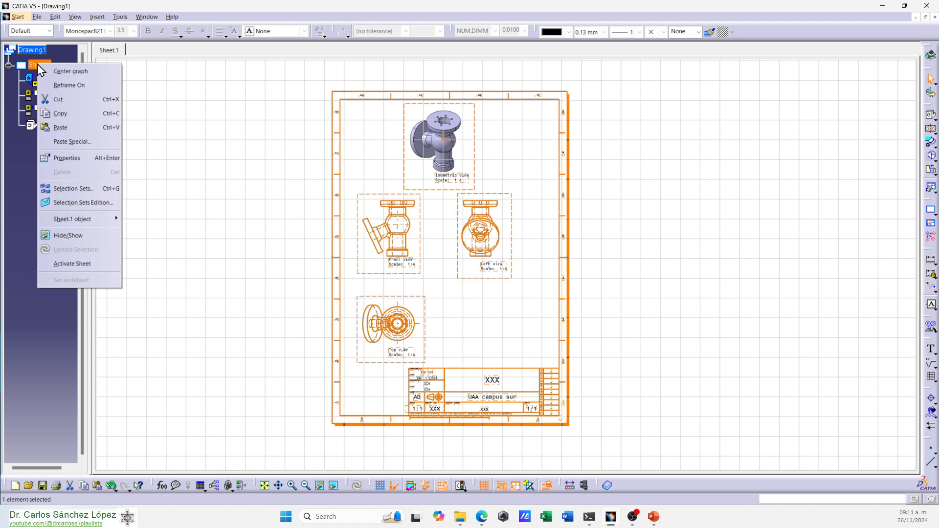
{"action": "left_click", "coordinate": [67, 159]}
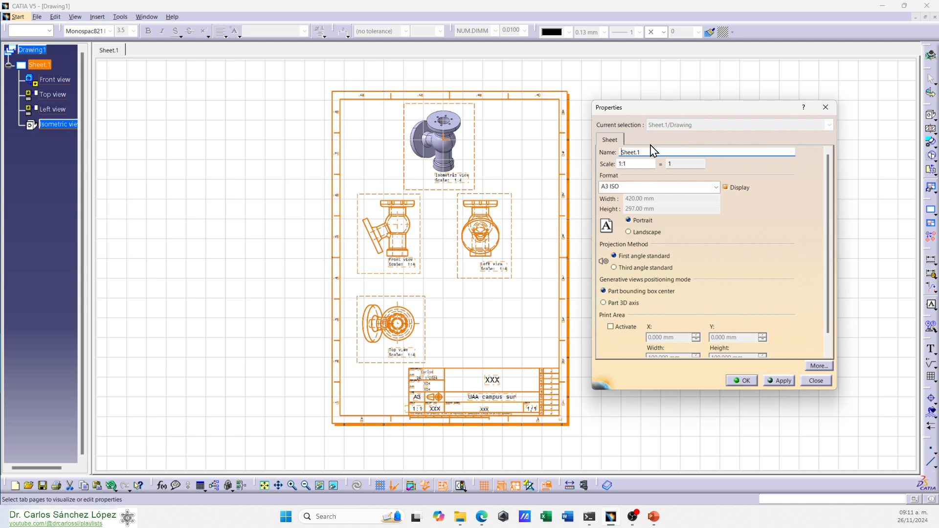
{"action": "left_click", "coordinate": [626, 164]}
{"action": "left_click", "coordinate": [780, 381]}
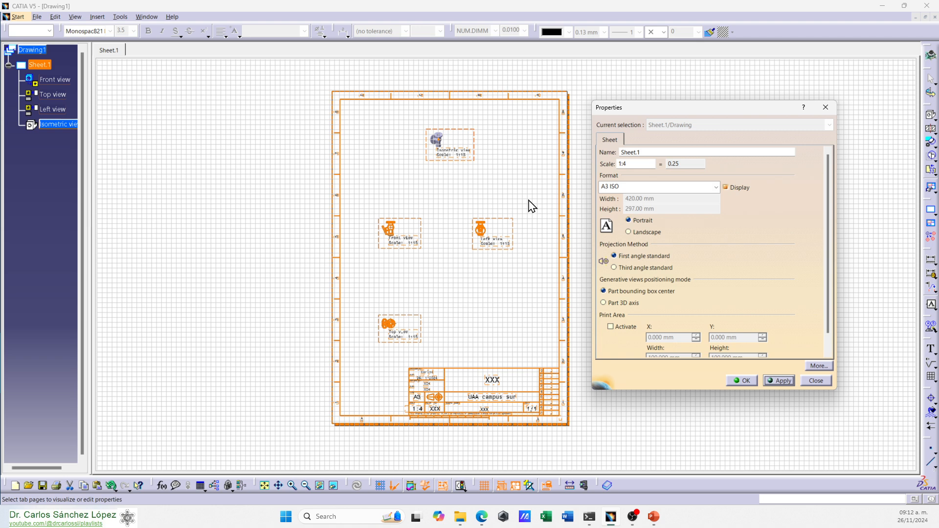
- Restore the scale of Sheet.1 to 1:1 and apply it
{"action": "left_click", "coordinate": [635, 164]}
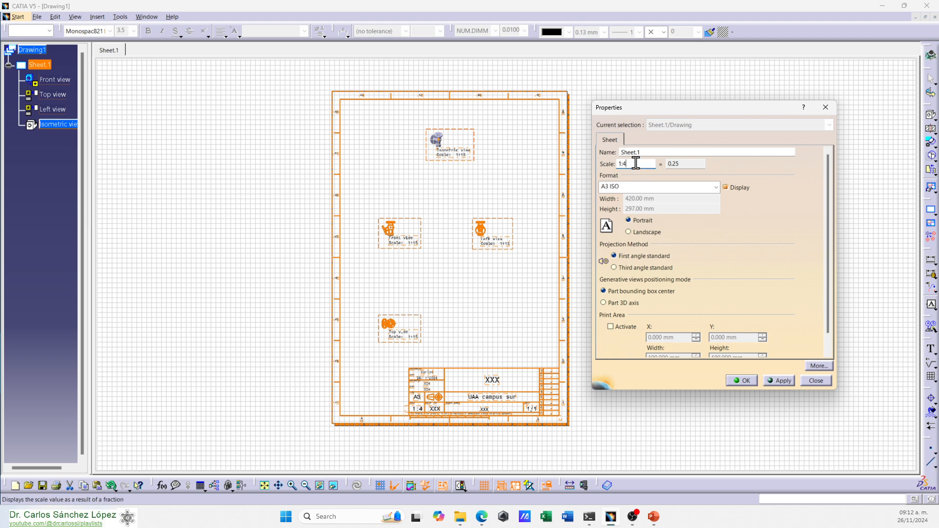
{"action": "key", "text": "BackSpace"}
{"action": "type", "text": "1"}
{"action": "left_click", "coordinate": [786, 381]}
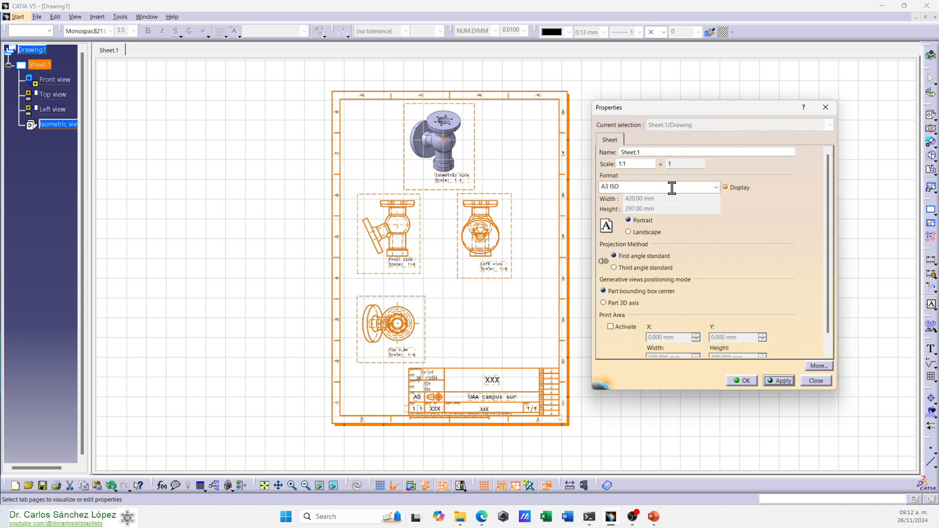
- Change the sheet format to A2 ISO with the third angle standard projection method and apply the changes
{"action": "left_click_drag", "start_coordinate": [635, 187], "coordinate": [612, 187]}
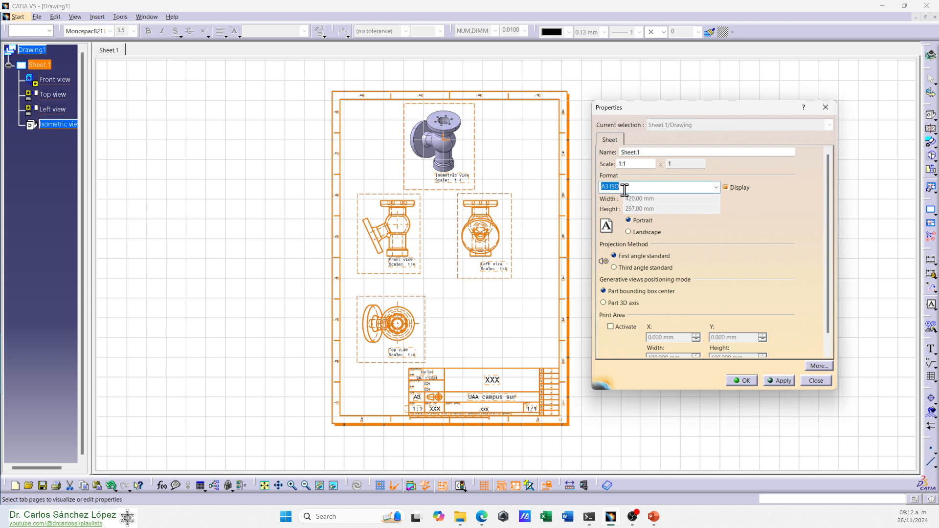
{"action": "left_click", "coordinate": [716, 187]}
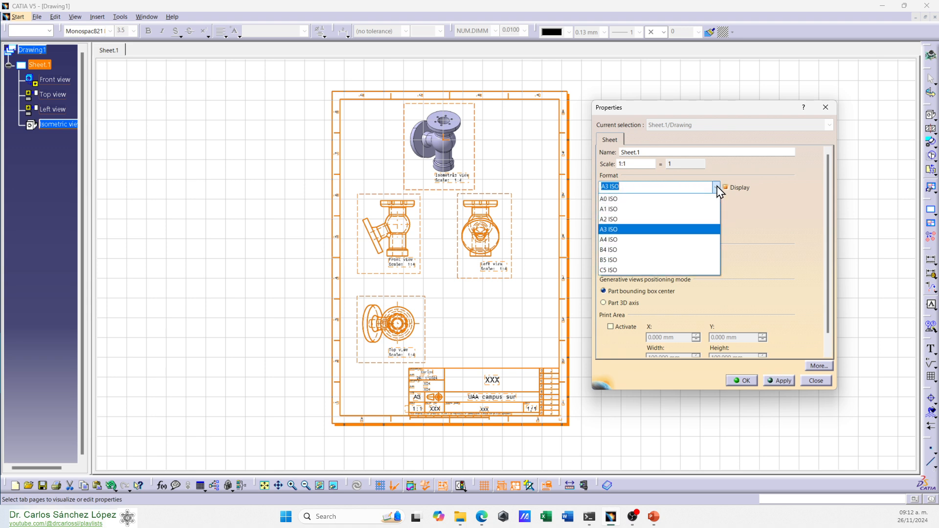
{"action": "left_click", "coordinate": [620, 220]}
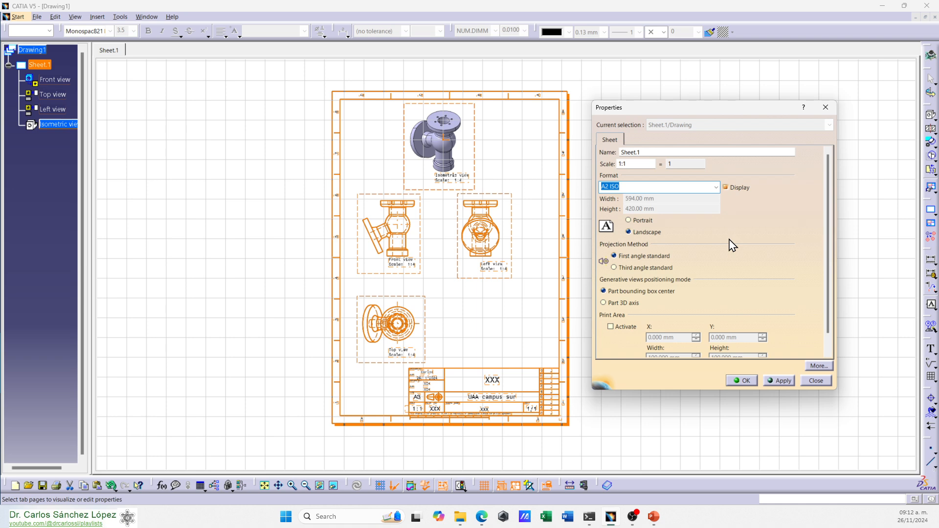
{"action": "left_click", "coordinate": [617, 268]}
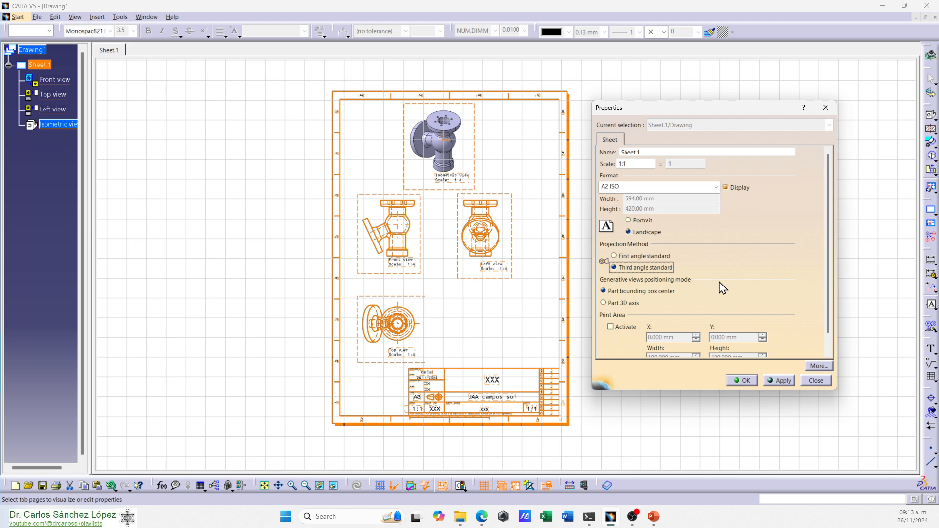
{"action": "left_click", "coordinate": [781, 382]}
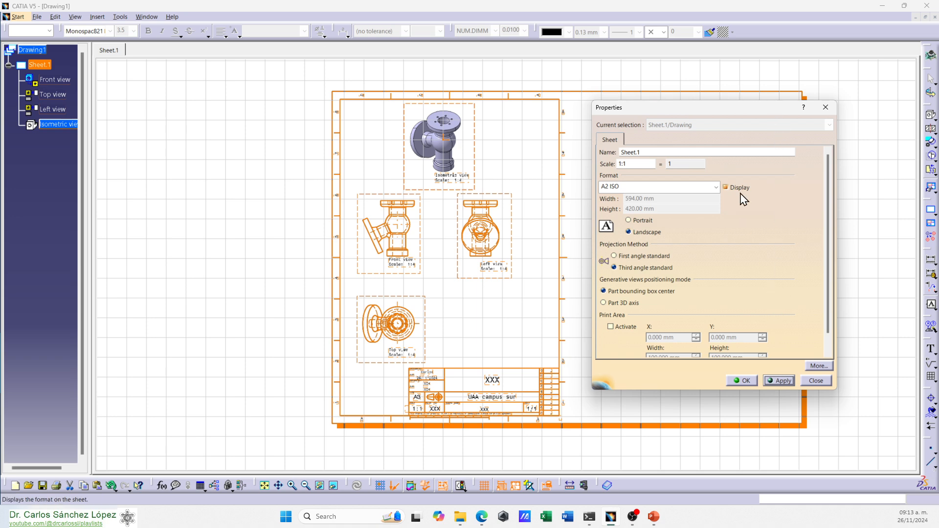
- Move the Properties dialog clear of the drawing and apply Portrait orientation to the A2 sheet
{"action": "left_click_drag", "start_coordinate": [718, 110], "coordinate": [902, 107]}
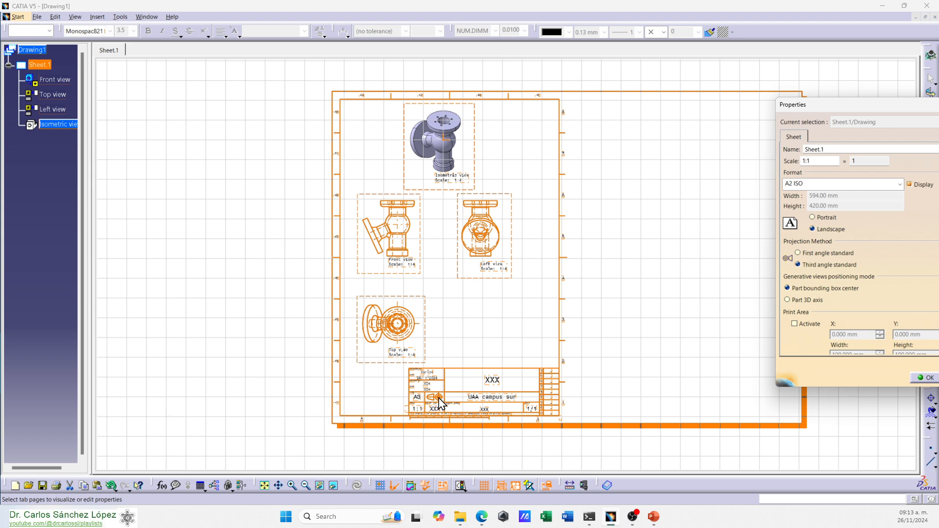
{"action": "left_click_drag", "start_coordinate": [859, 107], "coordinate": [655, 111]}
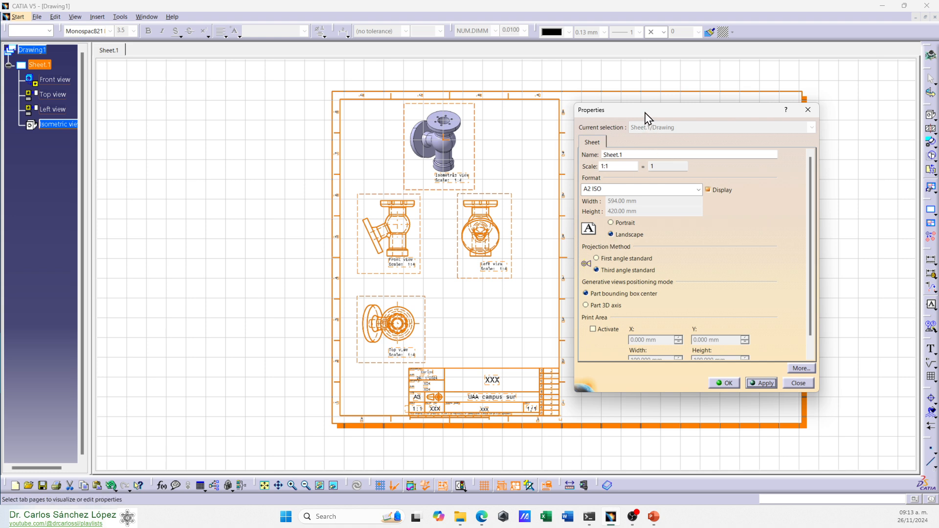
{"action": "left_click_drag", "start_coordinate": [646, 116], "coordinate": [776, 129]}
{"action": "left_click", "coordinate": [740, 237]}
{"action": "left_click", "coordinate": [891, 397]}
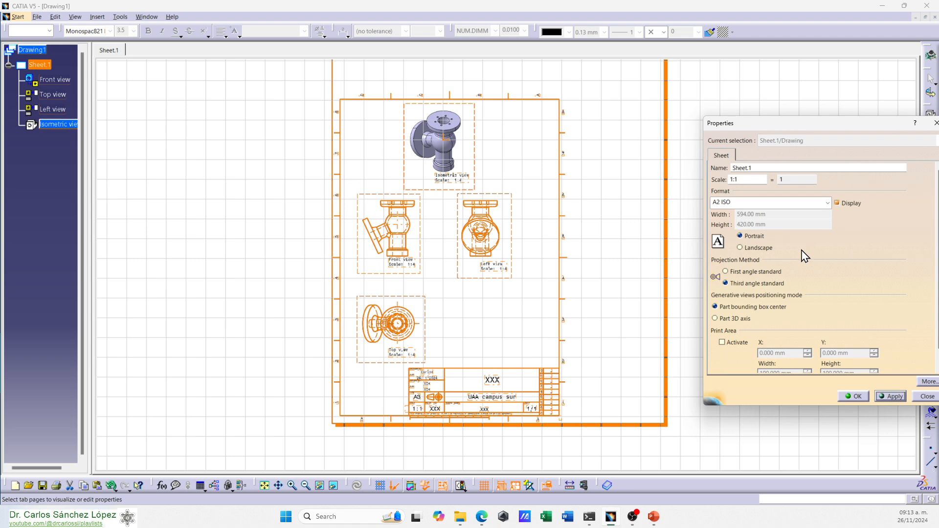
- Change the A2 sheet to Landscape orientation, accept the sheet properties, and switch to editing the sheet background
{"action": "left_click", "coordinate": [740, 248]}
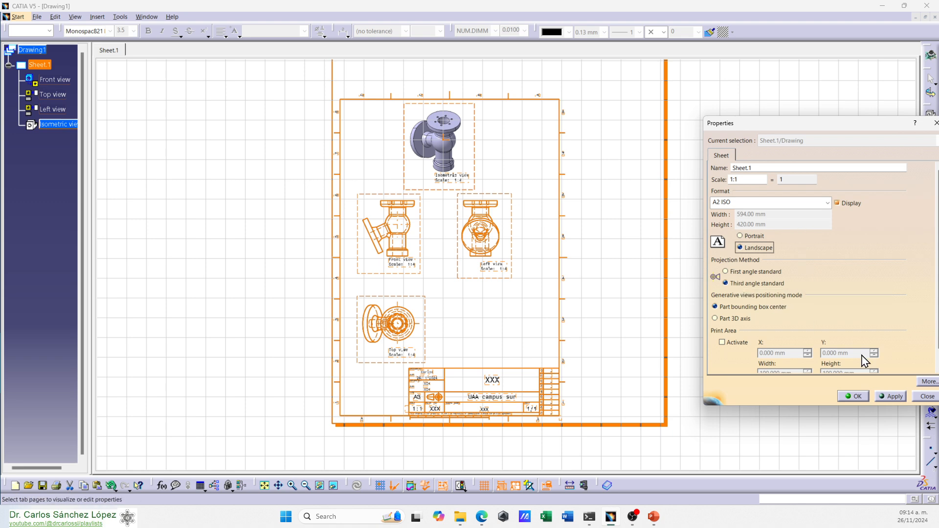
{"action": "left_click", "coordinate": [859, 397]}
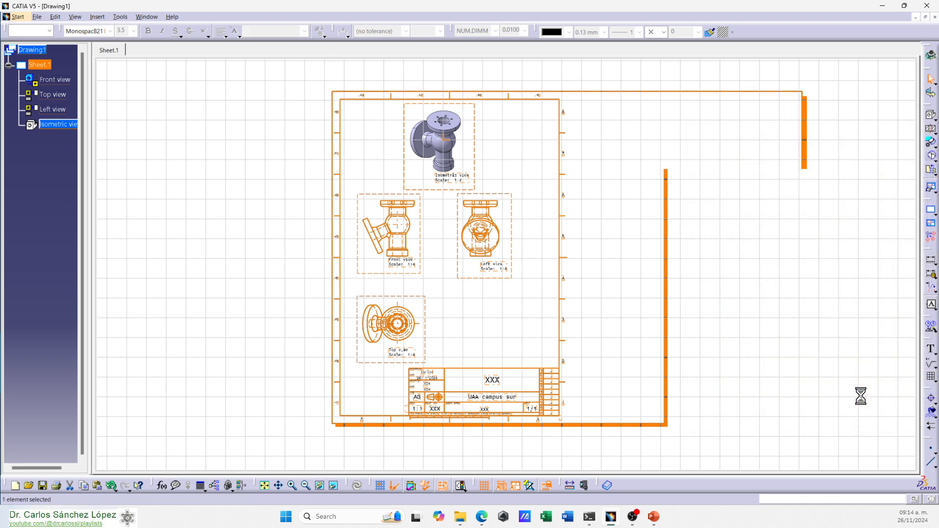
{"action": "left_click", "coordinate": [725, 296]}
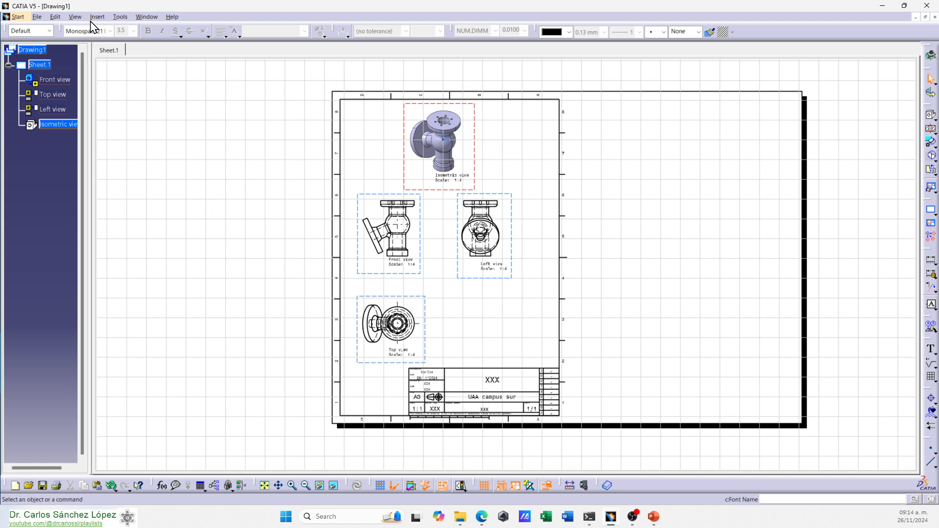
{"action": "left_click", "coordinate": [56, 17]}
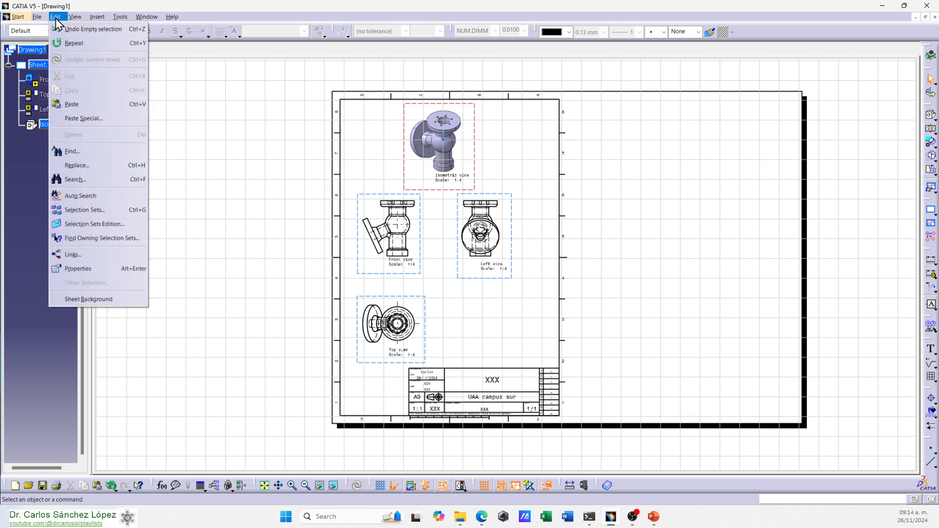
{"action": "left_click", "coordinate": [88, 299]}
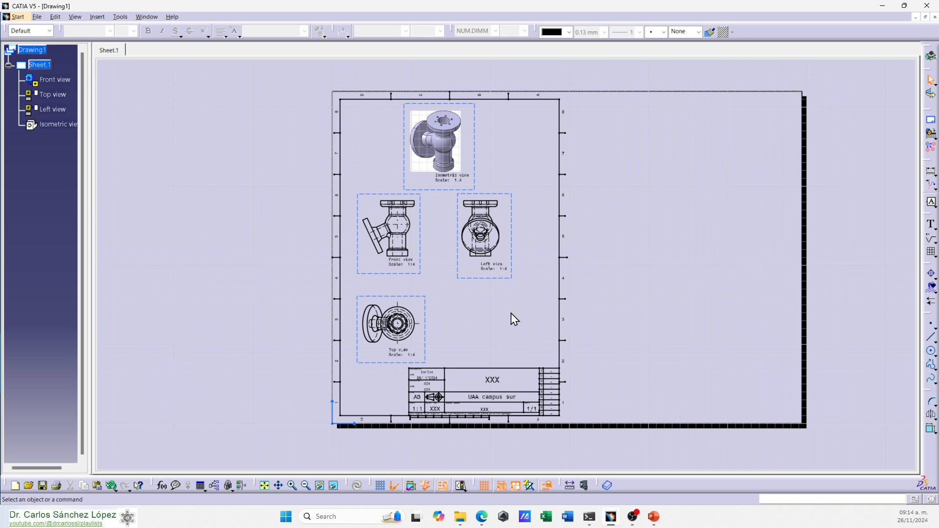
- Review the graphic properties of the frame border line between the views and the empty sheet area, and close them unchanged
{"action": "left_click", "coordinate": [559, 250]}
{"action": "right_click", "coordinate": [561, 251]}
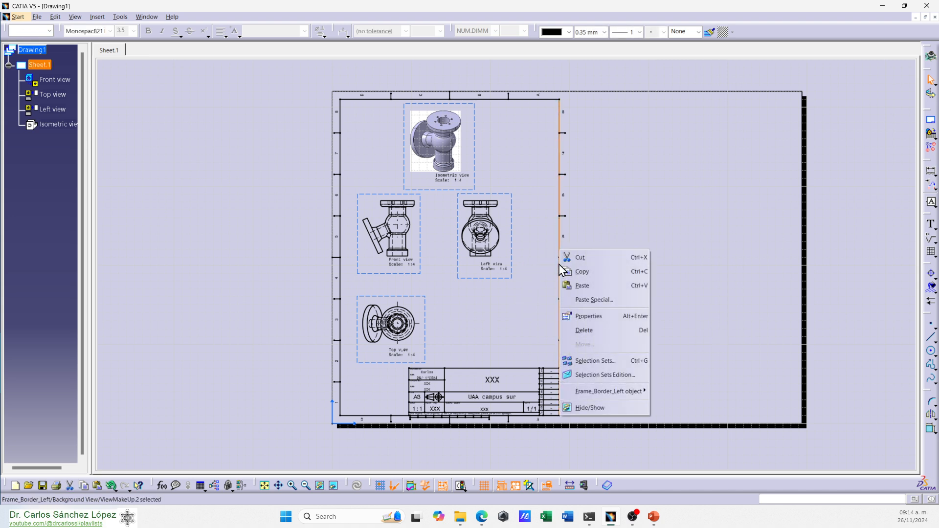
{"action": "left_click", "coordinate": [592, 317]}
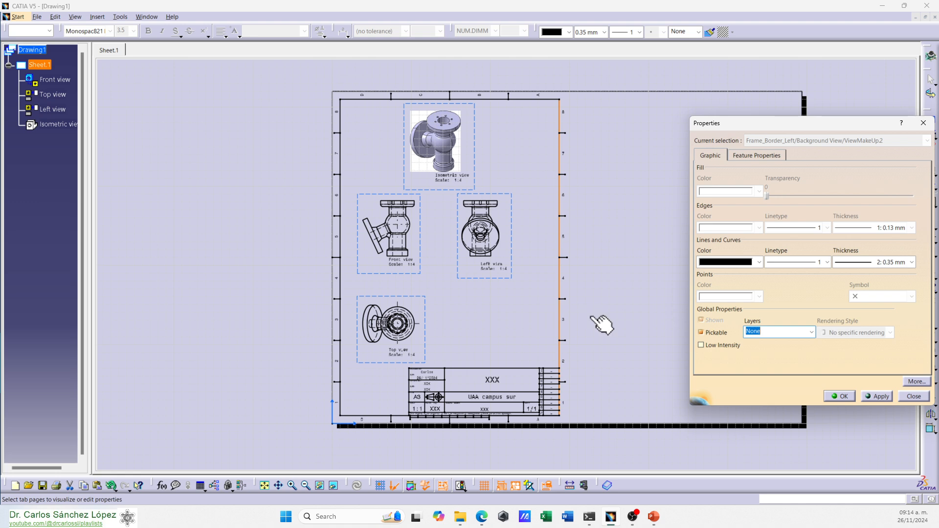
{"action": "left_click_drag", "start_coordinate": [827, 129], "coordinate": [719, 99]}
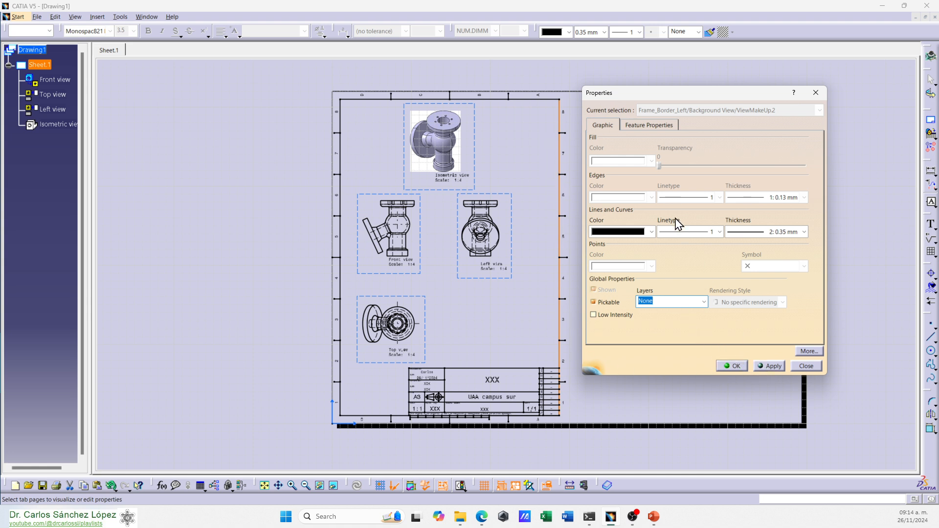
{"action": "left_click", "coordinate": [805, 366]}
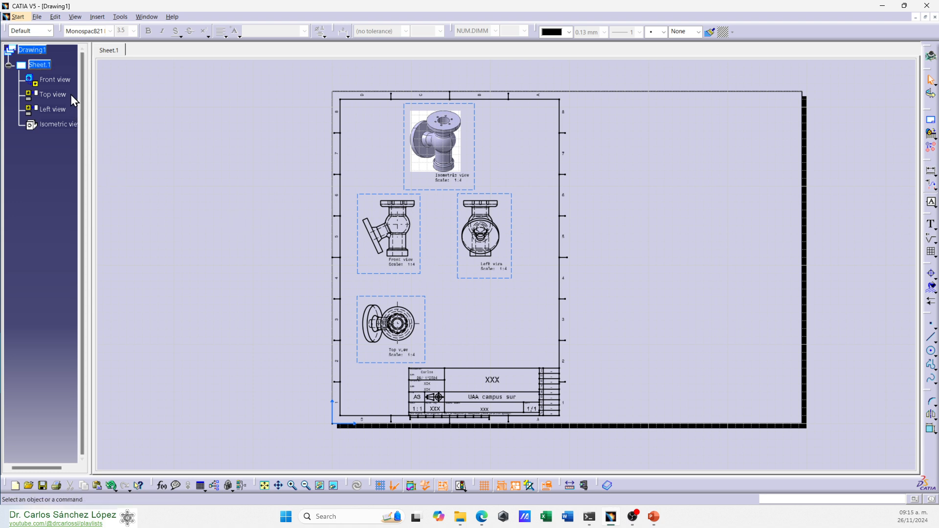
- Try to open the properties of Sheet.1 while editing the sheet background
{"action": "left_click", "coordinate": [49, 65]}
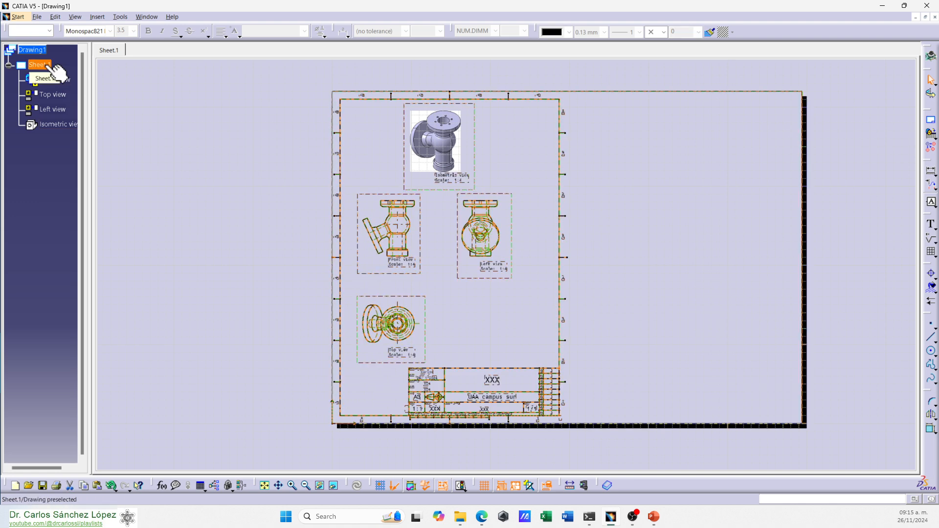
{"action": "right_click", "coordinate": [49, 67]}
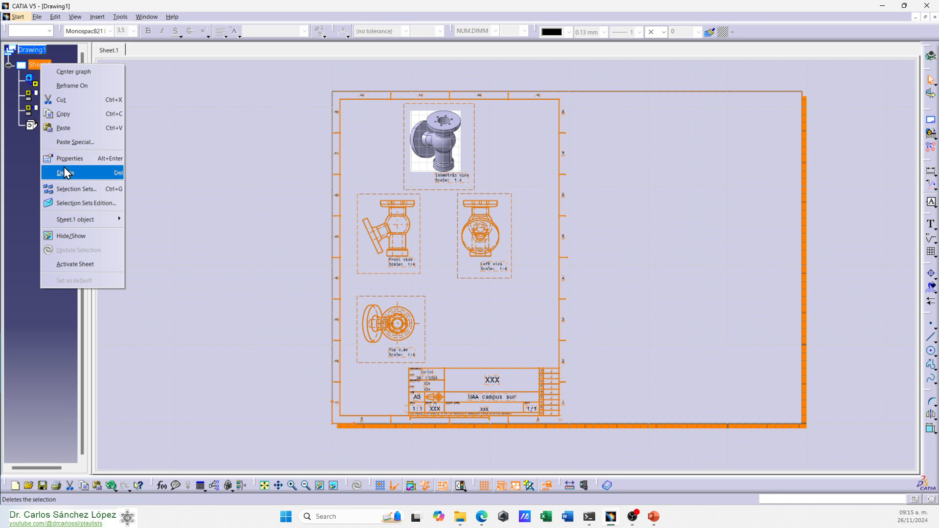
{"action": "left_click", "coordinate": [66, 160]}
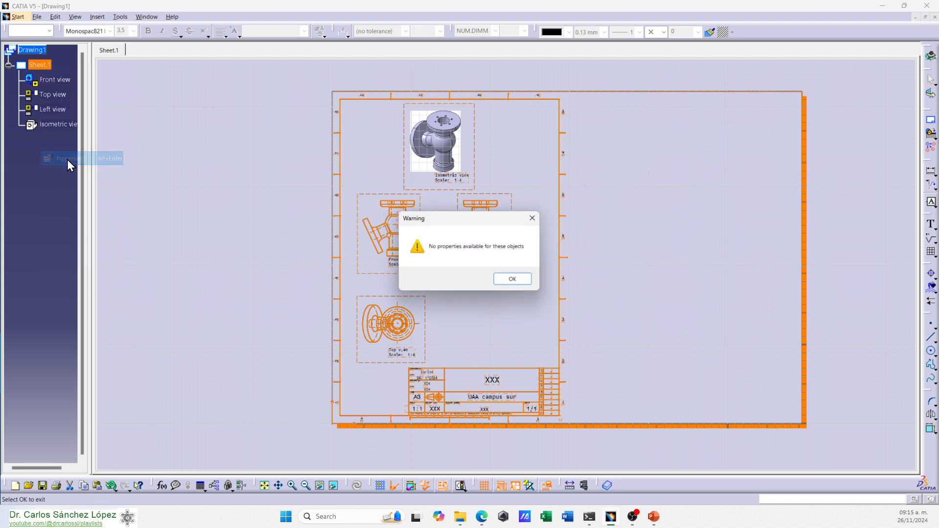
{"action": "left_click", "coordinate": [510, 280]}
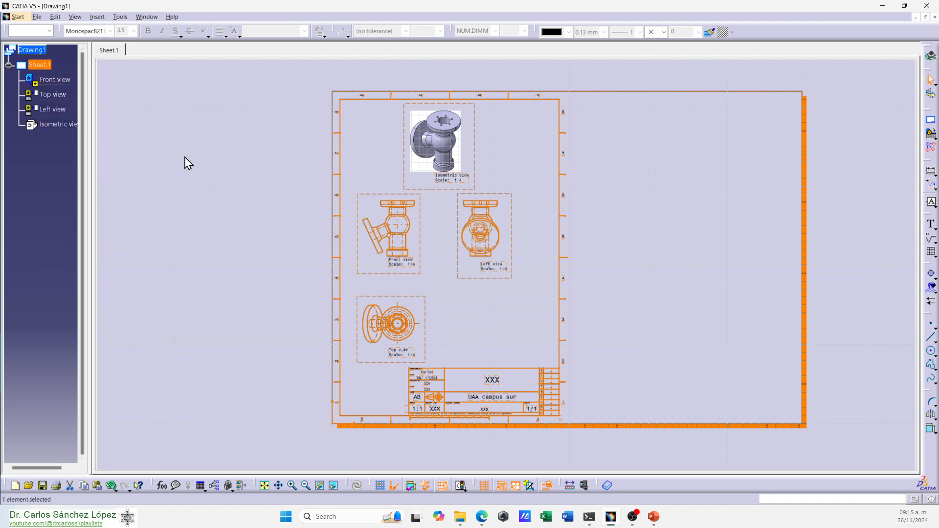
{"action": "right_click", "coordinate": [43, 65]}
{"action": "left_click", "coordinate": [76, 159]}
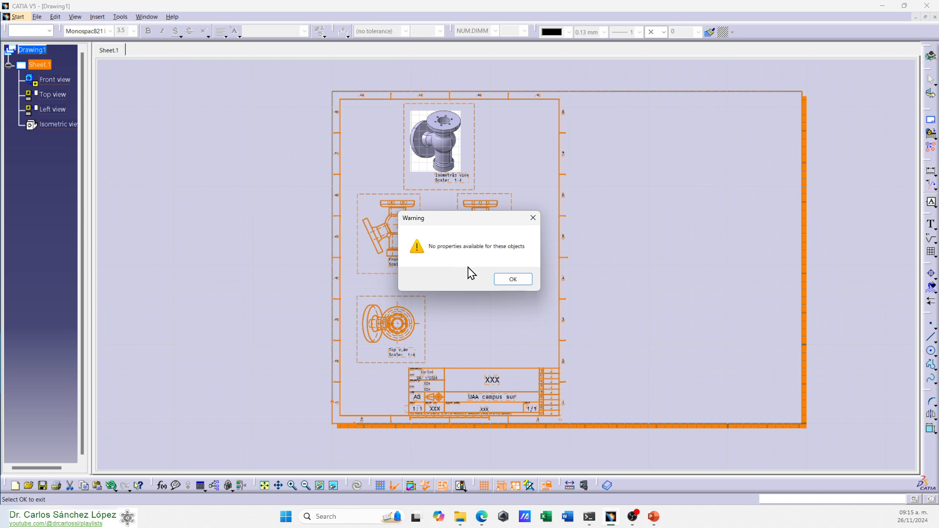
{"action": "left_click", "coordinate": [513, 280]}
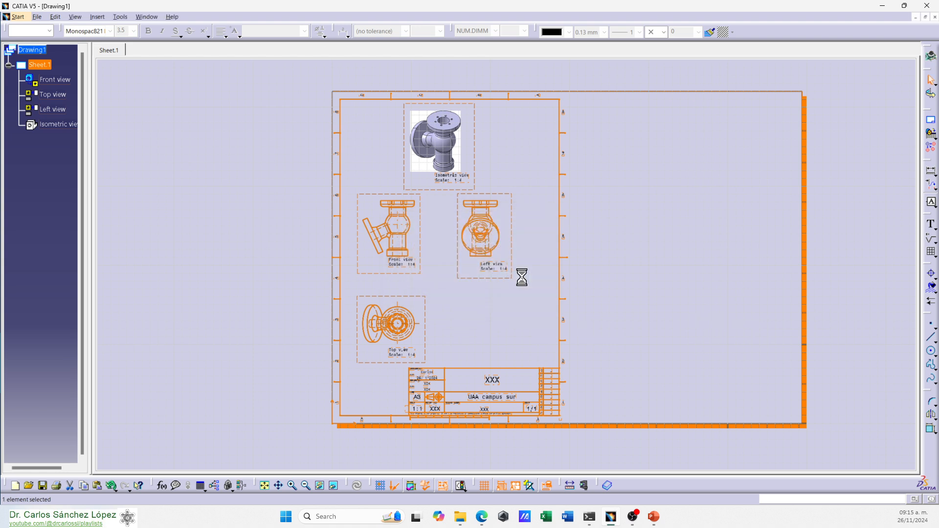
- Open Manage Frame And Title Block and apply the Update action with the Drawing Titleblock Sample 1 style
{"action": "left_click", "coordinate": [931, 122]}
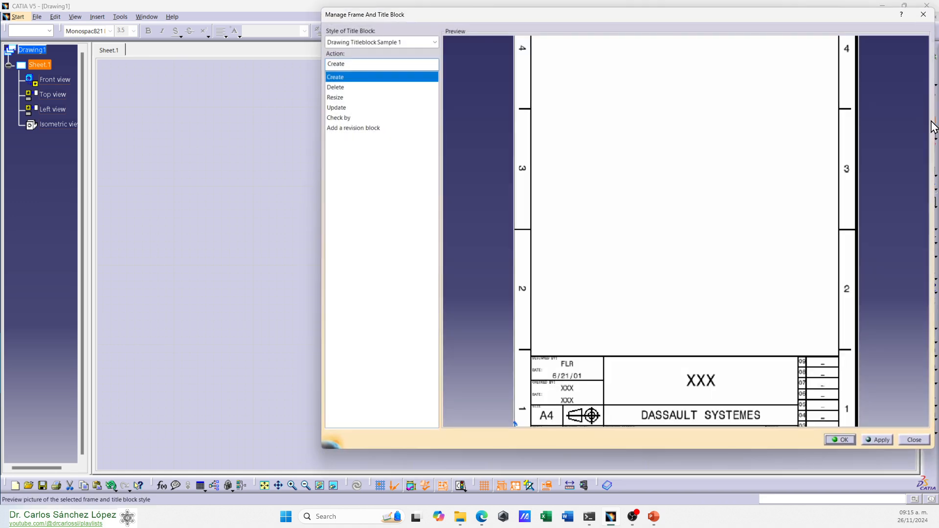
{"action": "mouse_move", "coordinate": [680, 20]}
{"action": "left_mouse_down"}
{"action": "mouse_move", "coordinate": [812, 84]}
{"action": "mouse_move", "coordinate": [856, 60]}
{"action": "mouse_move", "coordinate": [834, 30]}
{"action": "left_mouse_up"}
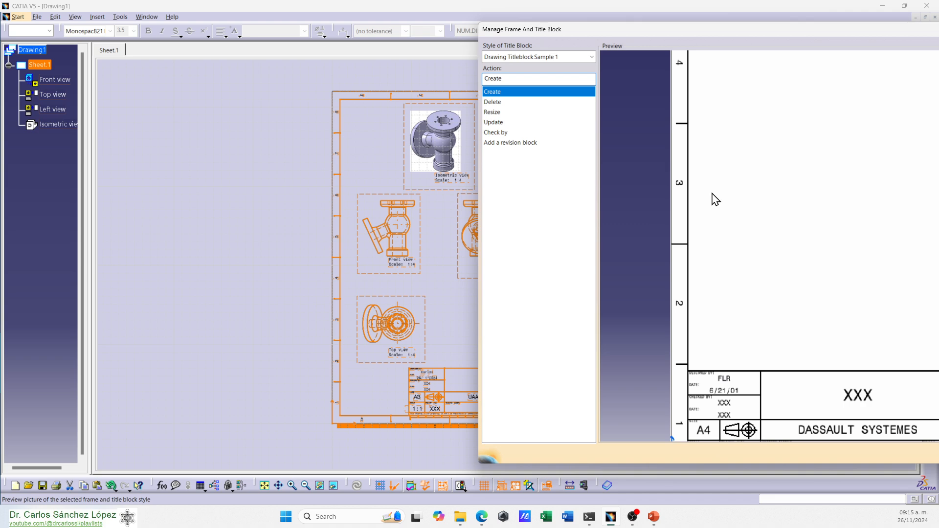
{"action": "left_click", "coordinate": [495, 123]}
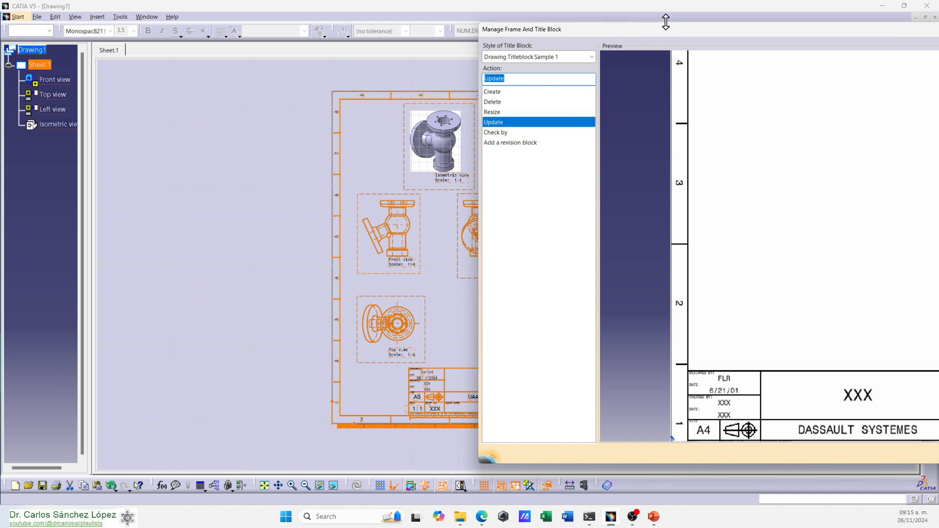
{"action": "left_click_drag", "start_coordinate": [668, 35], "coordinate": [416, 28]}
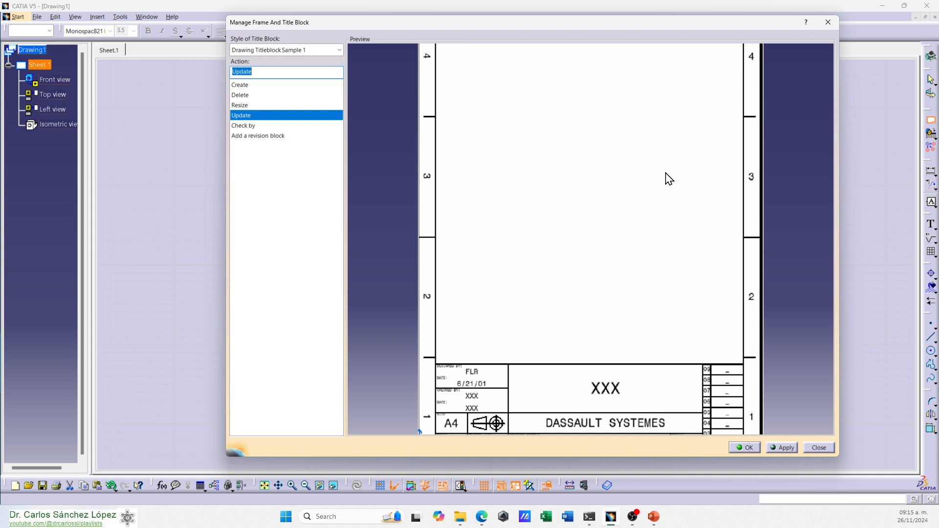
{"action": "left_click_drag", "start_coordinate": [837, 183], "coordinate": [635, 224]}
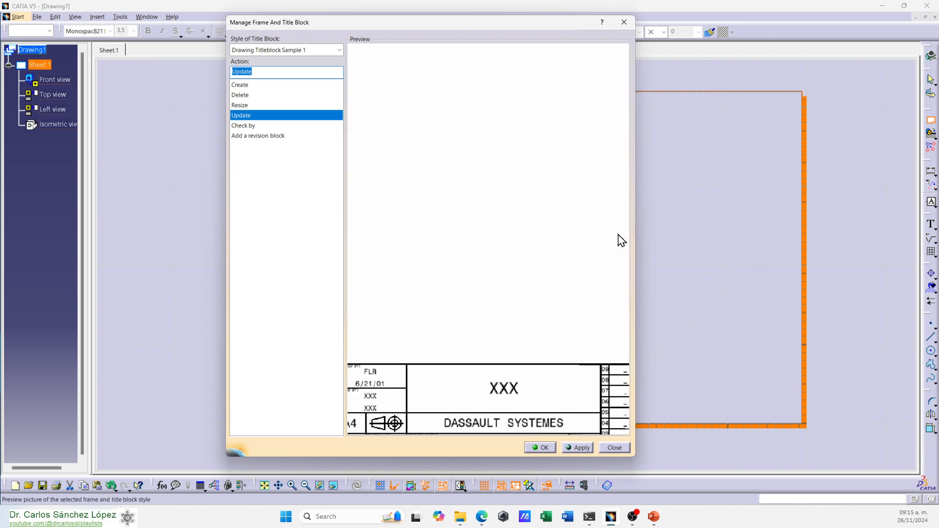
{"action": "left_click", "coordinate": [580, 448]}
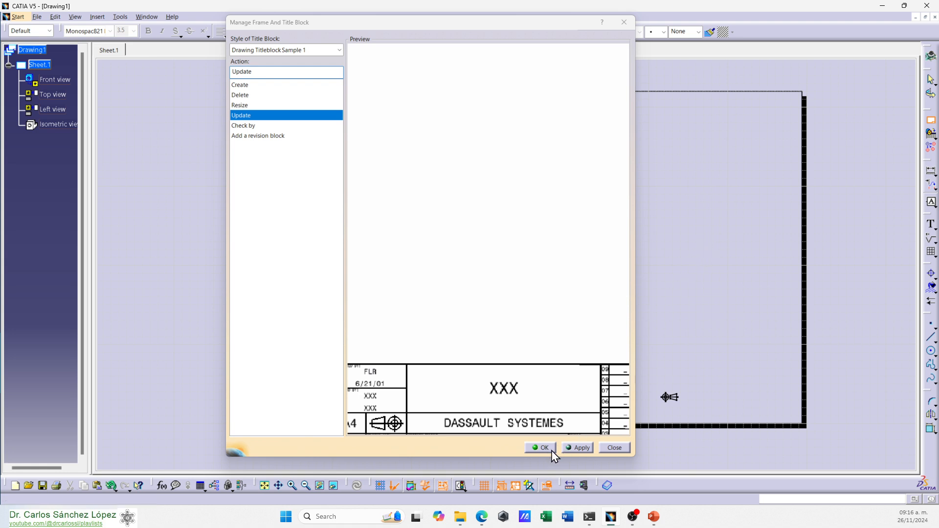
- Look through the available title block styles and widen the dialog to examine the complete title block preview
{"action": "mouse_move", "coordinate": [509, 26]}
{"action": "left_mouse_down"}
{"action": "mouse_move", "coordinate": [161, 248]}
{"action": "mouse_move", "coordinate": [205, 146]}
{"action": "mouse_move", "coordinate": [308, 88]}
{"action": "mouse_move", "coordinate": [352, 75]}
{"action": "mouse_move", "coordinate": [454, 75]}
{"action": "left_mouse_up"}
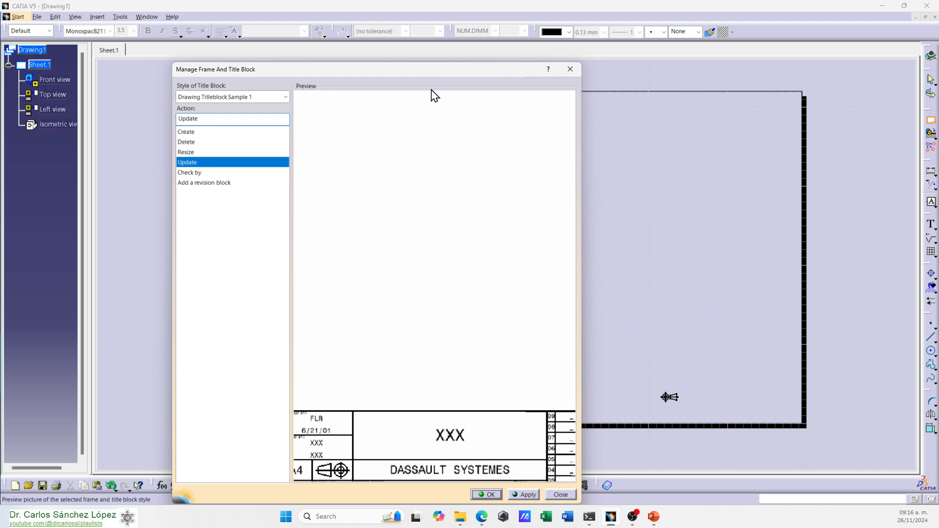
{"action": "left_click", "coordinate": [245, 98]}
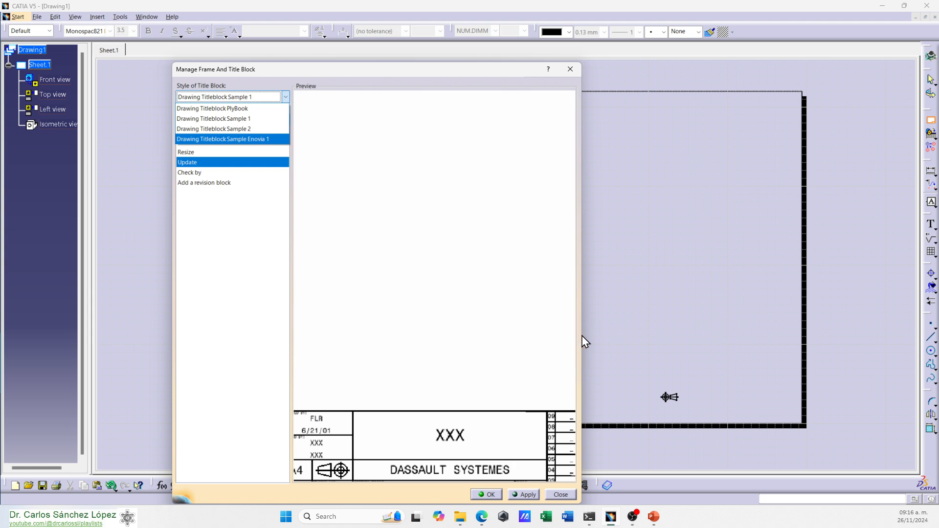
{"action": "left_click", "coordinate": [533, 311]}
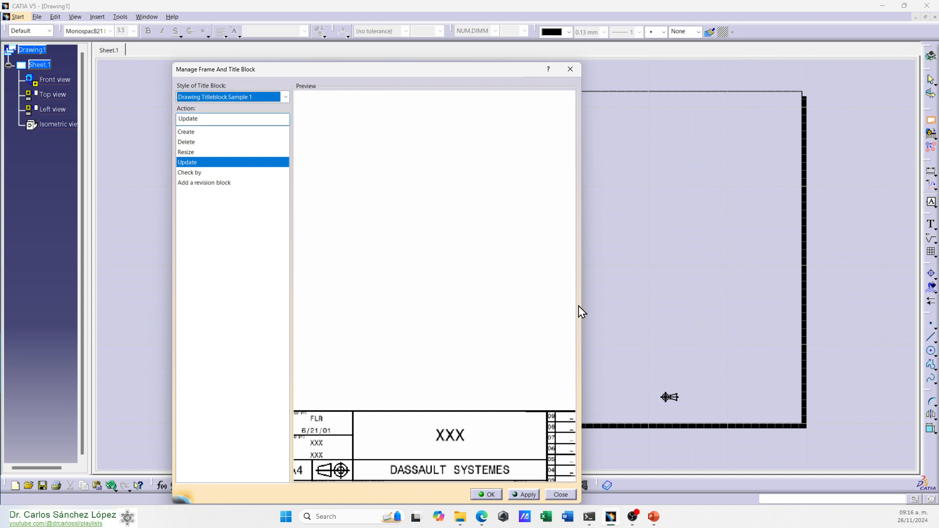
{"action": "left_click_drag", "start_coordinate": [583, 305], "coordinate": [791, 308]}
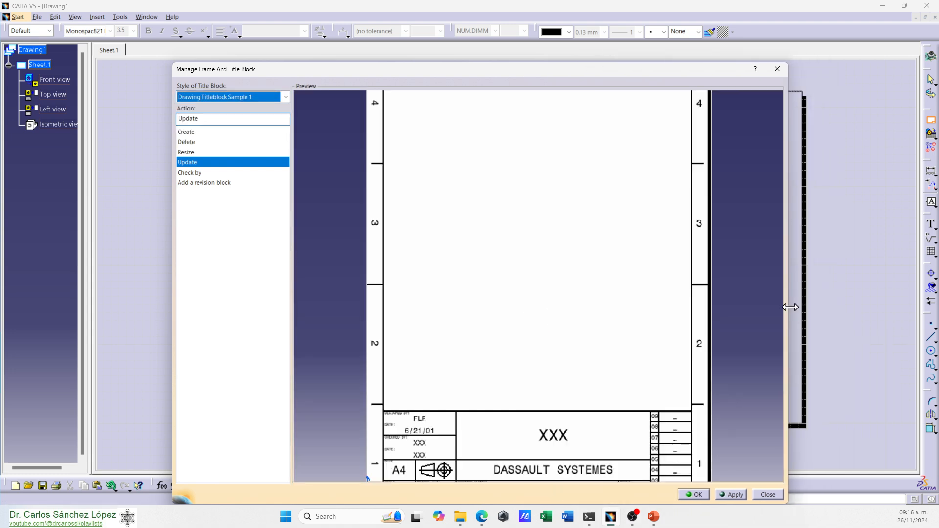
{"action": "scroll", "coordinate": [728, 326], "scroll_direction": "down", "scroll_amount": 4}
{"action": "scroll", "coordinate": [728, 326], "scroll_direction": "up", "scroll_amount": 1}
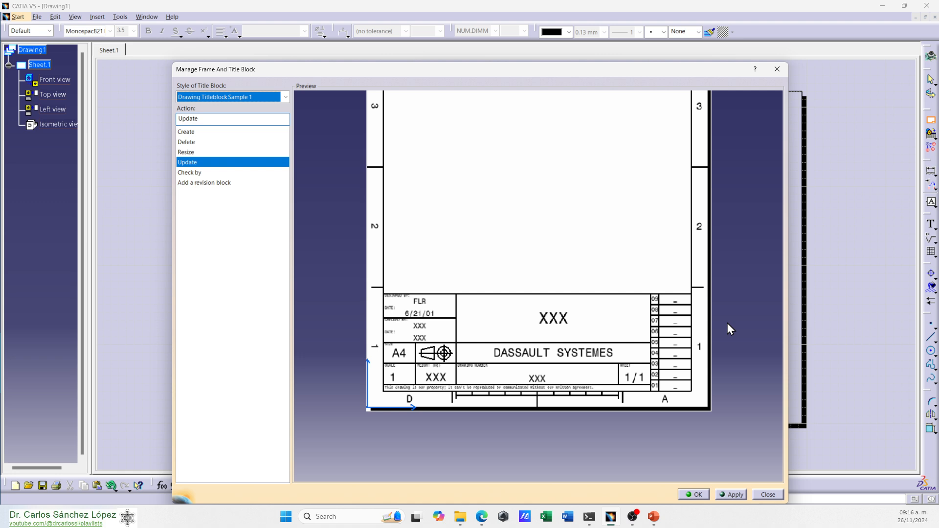
- Apply the Resize action to fit the frame and title block to the A2 sheet, check the title block, and accept
{"action": "left_click", "coordinate": [192, 153]}
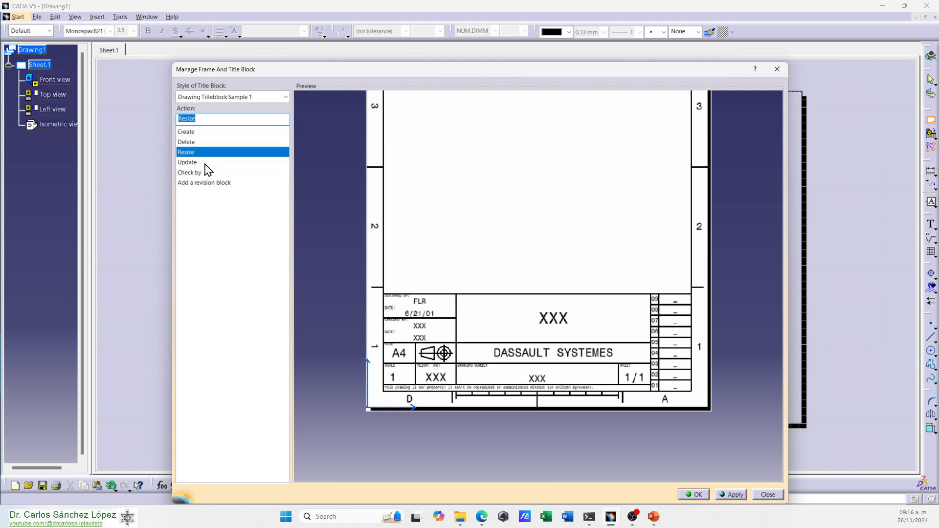
{"action": "left_click", "coordinate": [734, 495]}
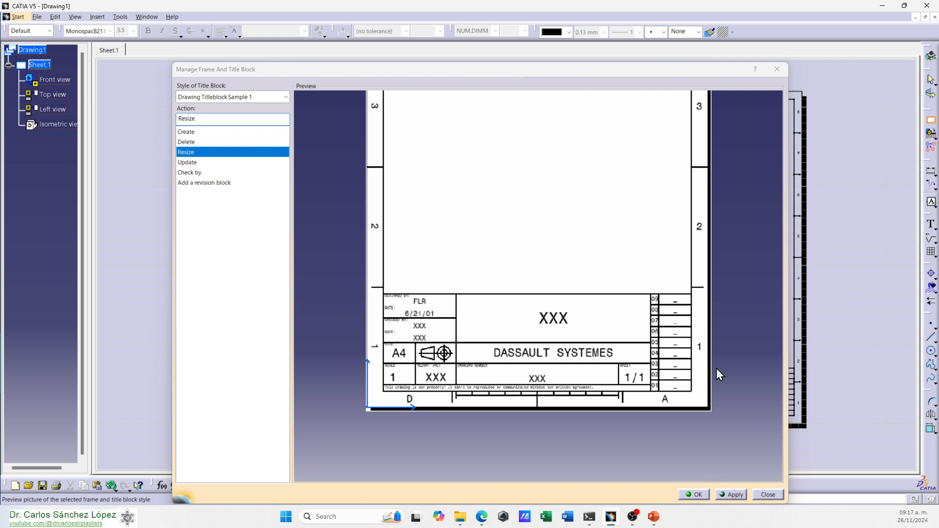
{"action": "mouse_move", "coordinate": [630, 75]}
{"action": "left_mouse_down"}
{"action": "mouse_move", "coordinate": [220, 43]}
{"action": "mouse_move", "coordinate": [143, 42]}
{"action": "mouse_move", "coordinate": [132, 54]}
{"action": "left_mouse_up"}
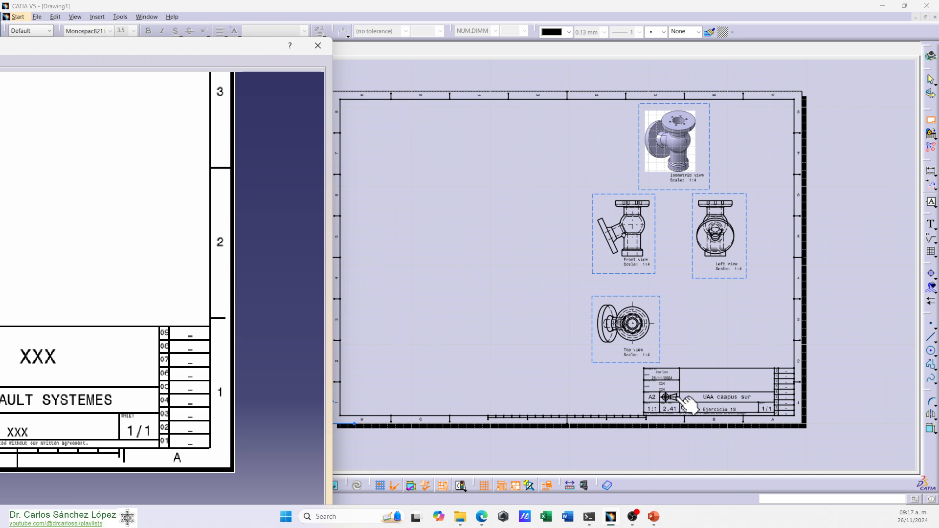
{"action": "mouse_move", "coordinate": [713, 441]}
{"action": "middle_mouse_down"}
{"action": "mouse_move", "coordinate": [723, 443]}
{"action": "mouse_move", "coordinate": [727, 394]}
{"action": "mouse_move", "coordinate": [684, 365]}
{"action": "mouse_move", "coordinate": [482, 71]}
{"action": "middle_mouse_up"}
{"action": "middle_click_drag", "start_coordinate": [742, 191], "coordinate": [597, 124]}
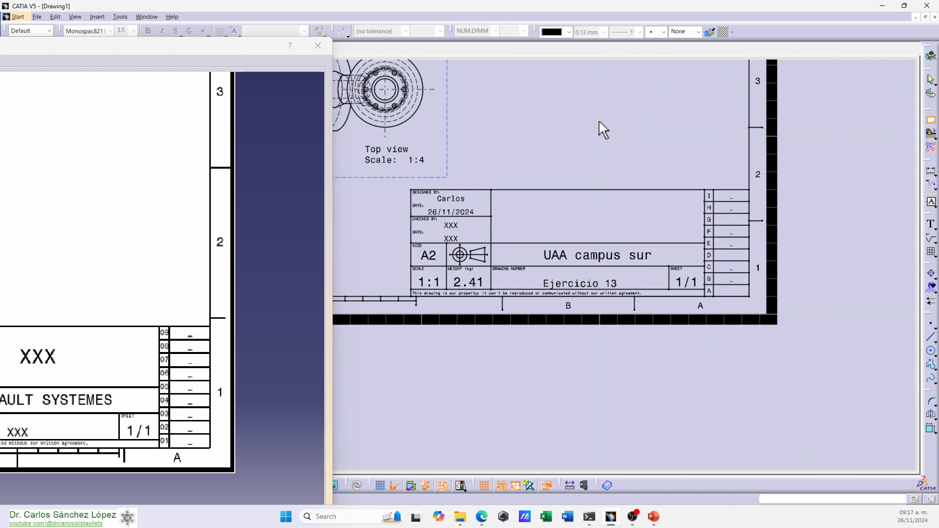
{"action": "scroll", "coordinate": [603, 129], "scroll_direction": "up", "scroll_amount": 2}
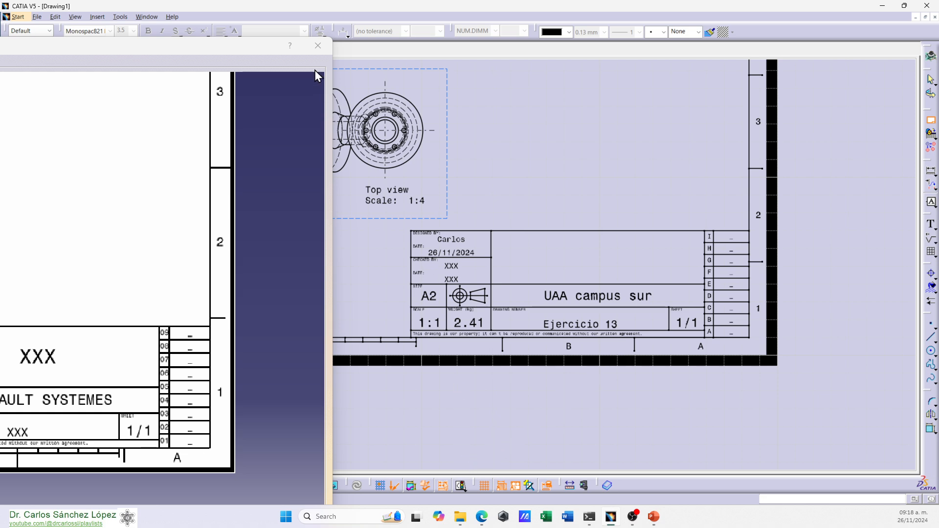
{"action": "left_click_drag", "start_coordinate": [271, 48], "coordinate": [745, 11]}
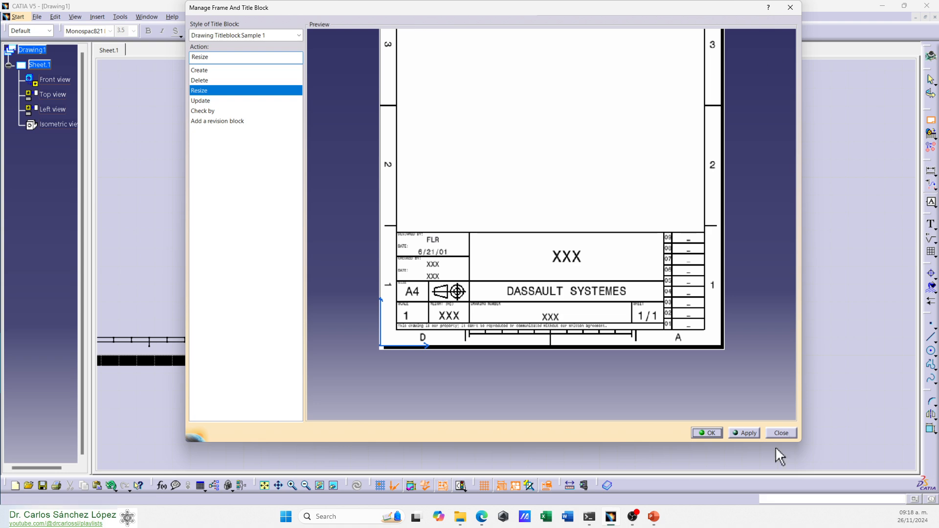
{"action": "left_click", "coordinate": [710, 434]}
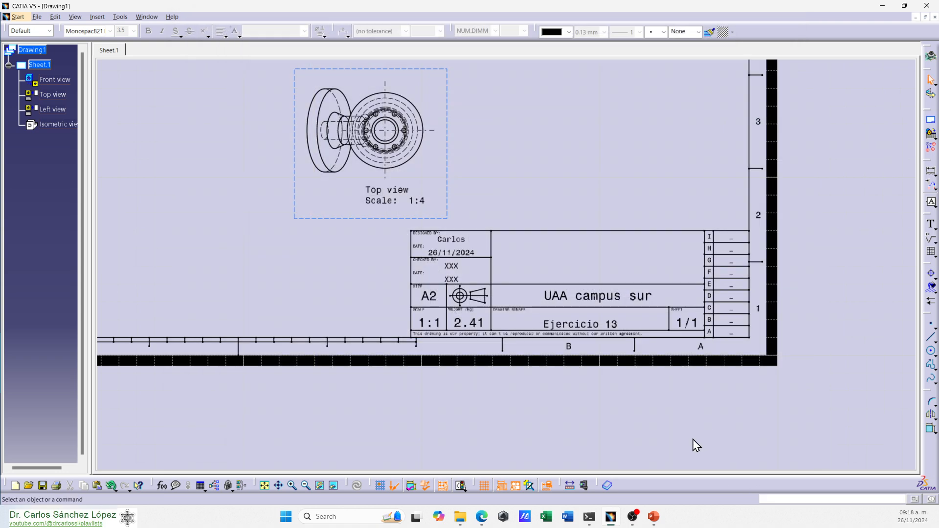
- Fit the whole sheet in view and return from the sheet background to the working views
{"action": "left_click", "coordinate": [265, 485]}
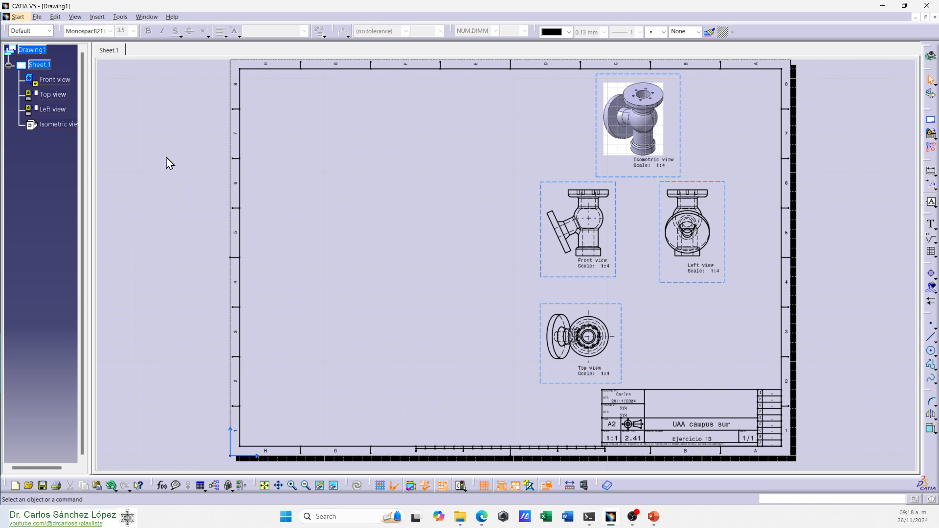
{"action": "left_click", "coordinate": [55, 17]}
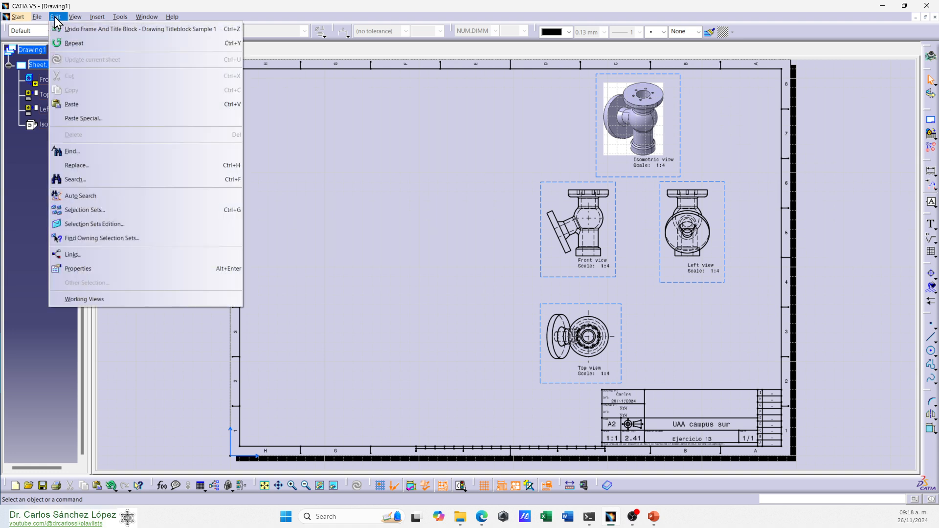
{"action": "left_click", "coordinate": [96, 300]}
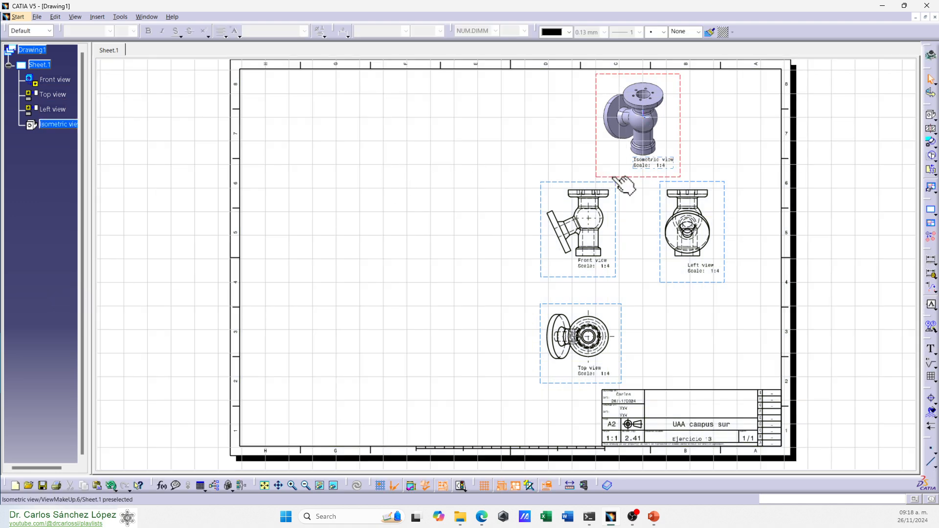
- Rearrange the orthographic views on the left half of the sheet, with the left view left of the front view and the top view above it
{"action": "left_click_drag", "start_coordinate": [616, 203], "coordinate": [410, 200]}
{"action": "left_click", "coordinate": [441, 247]}
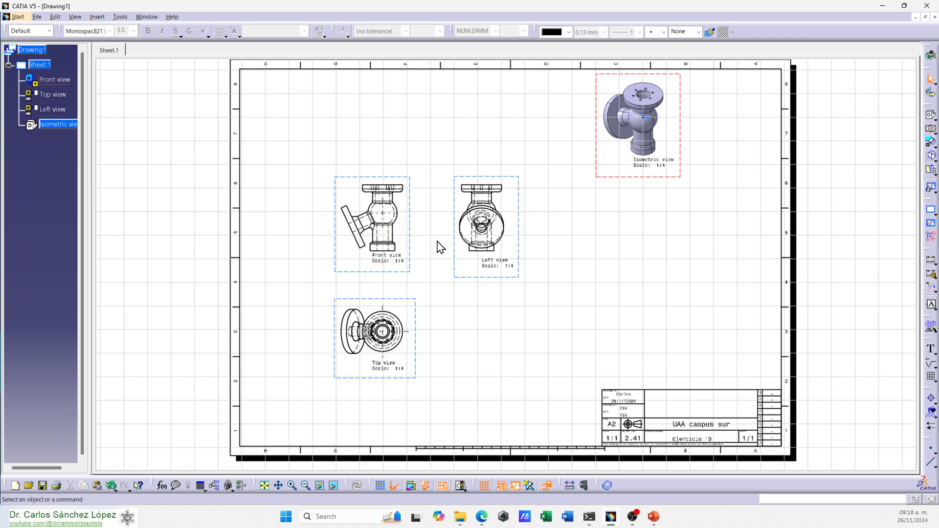
{"action": "left_click_drag", "start_coordinate": [458, 241], "coordinate": [256, 218]}
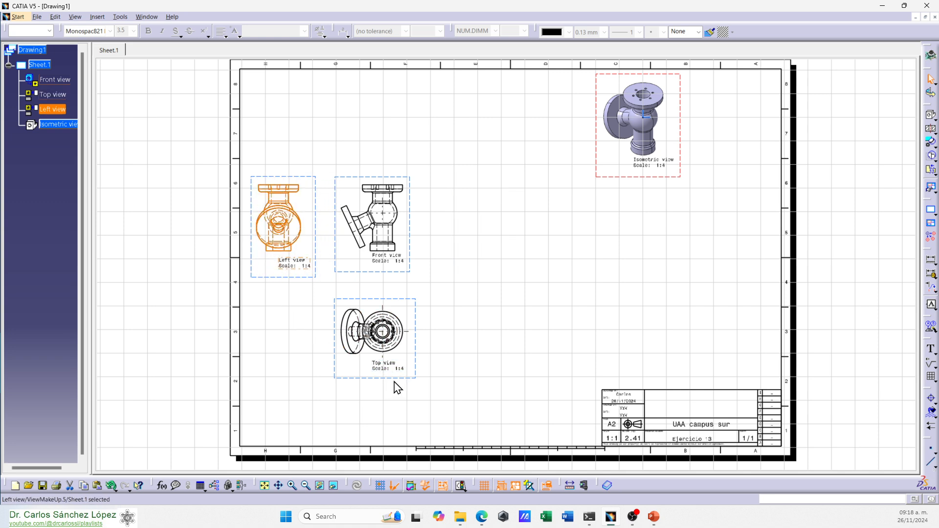
{"action": "left_click_drag", "start_coordinate": [415, 378], "coordinate": [405, 158]}
{"action": "left_click_drag", "start_coordinate": [411, 206], "coordinate": [472, 217]}
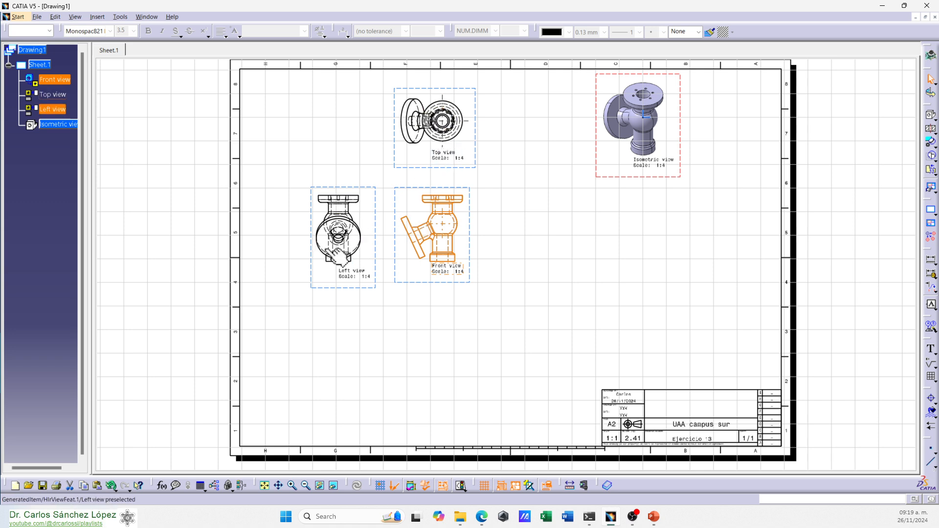
{"action": "left_click", "coordinate": [420, 241]}
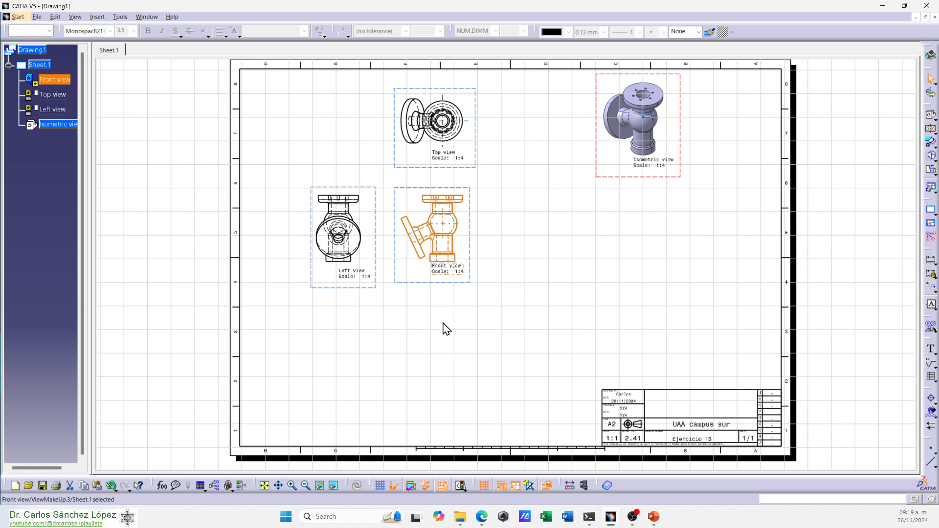
{"action": "left_click", "coordinate": [485, 340]}
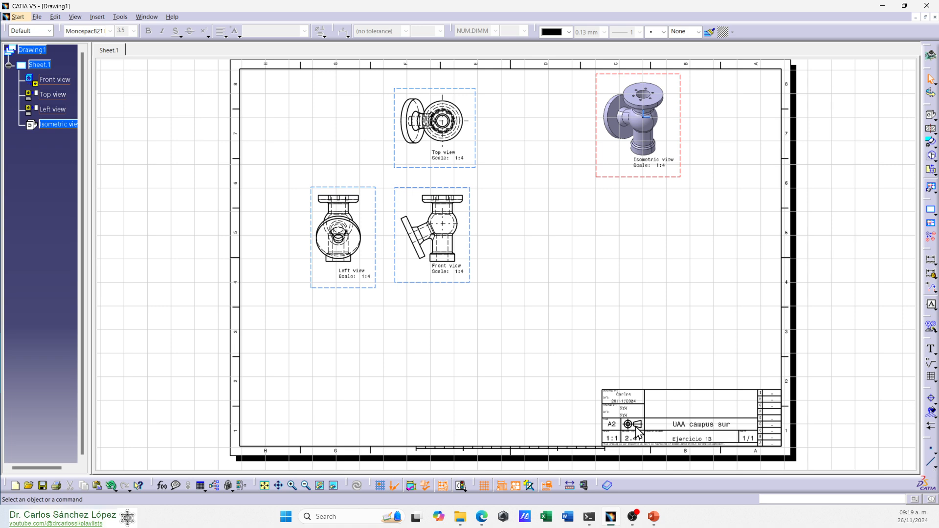
- Move the isometric view lower on the sheet and try a scale of 1:1 for it in its properties
{"action": "left_click_drag", "start_coordinate": [630, 182], "coordinate": [627, 229]}
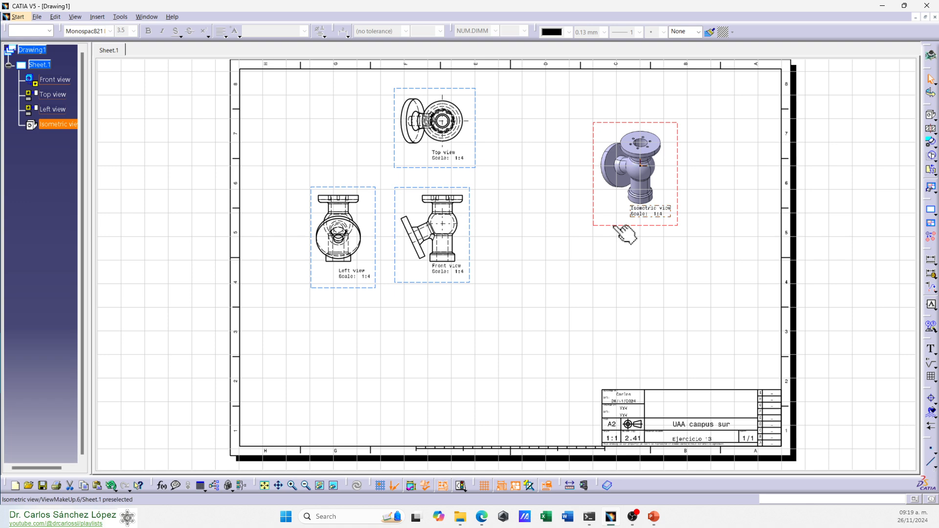
{"action": "right_click", "coordinate": [617, 227]}
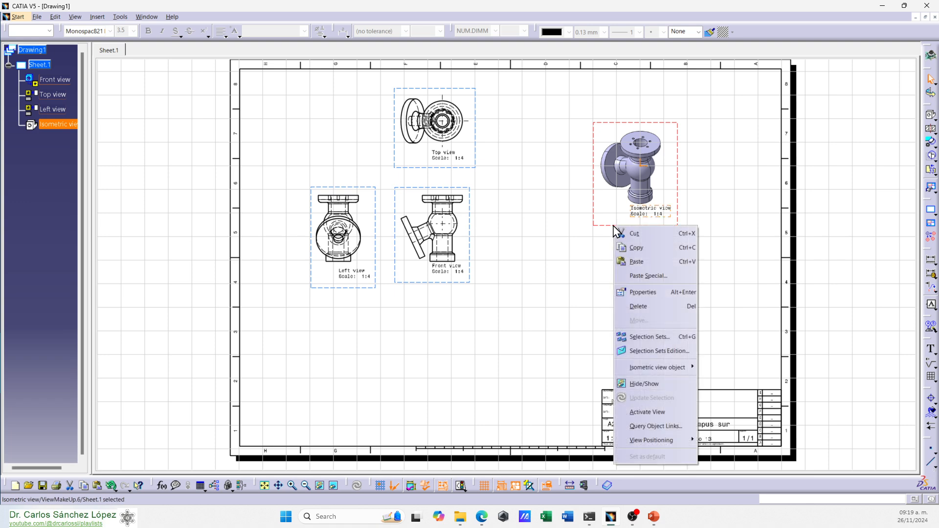
{"action": "left_click", "coordinate": [643, 292]}
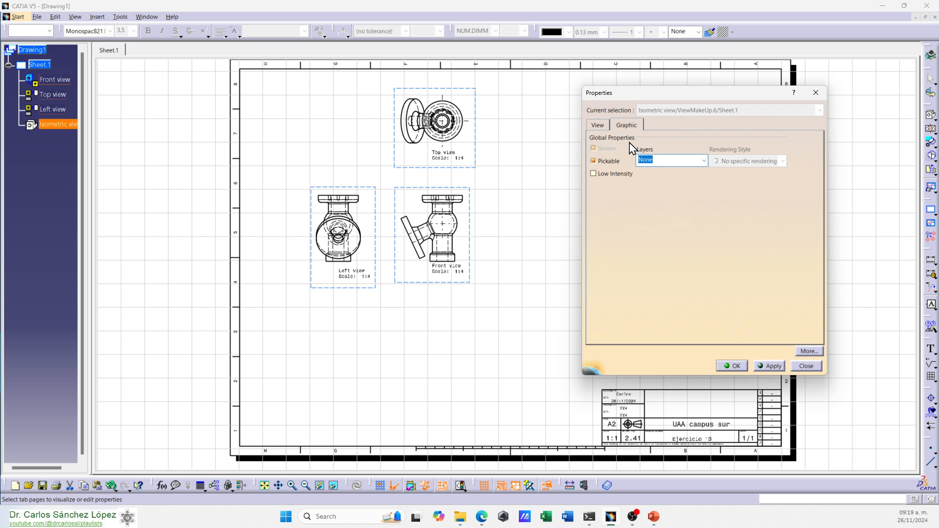
{"action": "left_click", "coordinate": [598, 125]}
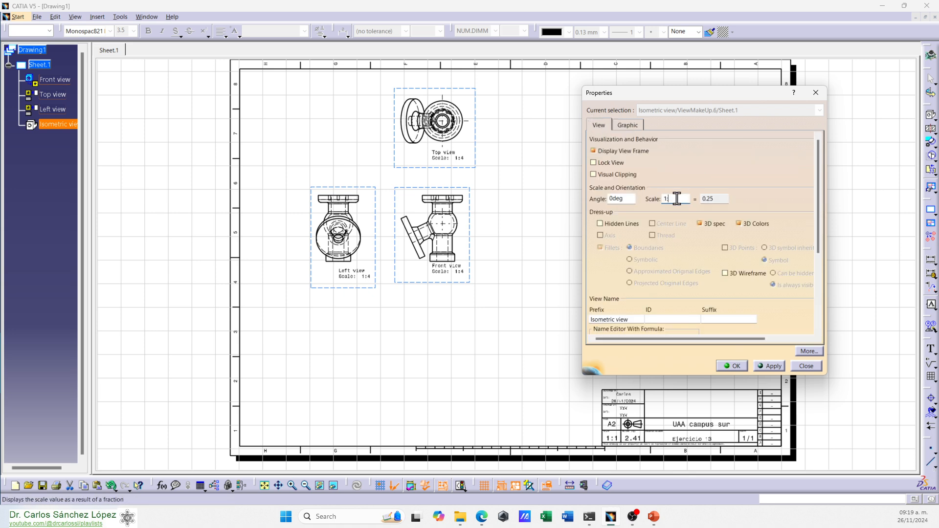
{"action": "left_click", "coordinate": [765, 365]}
{"action": "left_click_drag", "start_coordinate": [696, 97], "coordinate": [854, 99]}
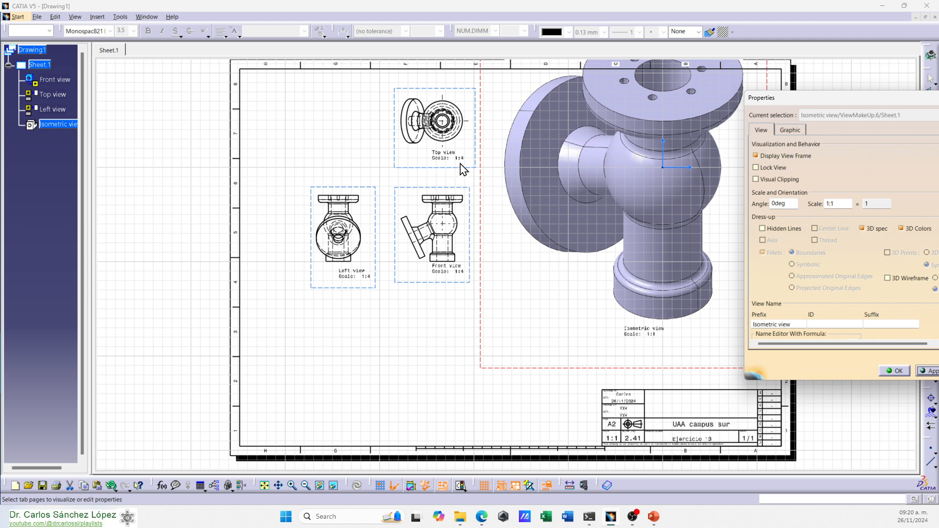
- Set the isometric view's scale to 1:2 and move the view toward the sheet's upper-right corner
{"action": "left_click", "coordinate": [841, 204]}
{"action": "key", "text": "BackSpace"}
{"action": "type", "text": "2"}
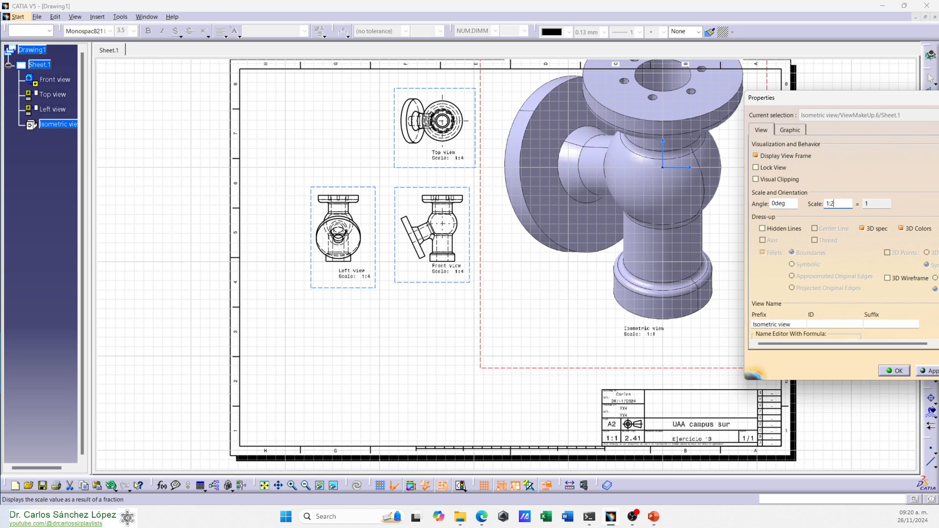
{"action": "left_click", "coordinate": [928, 371]}
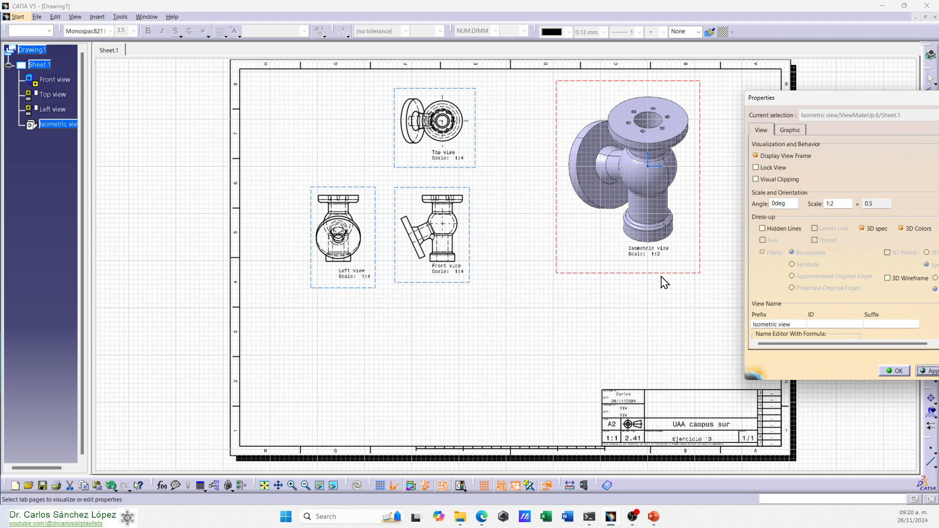
{"action": "left_click", "coordinate": [897, 372]}
{"action": "left_click_drag", "start_coordinate": [704, 278], "coordinate": [763, 275]}
- Set the scale of the front, top and left views together to 1:2 in their shared properties
{"action": "left_click", "coordinate": [468, 283]}
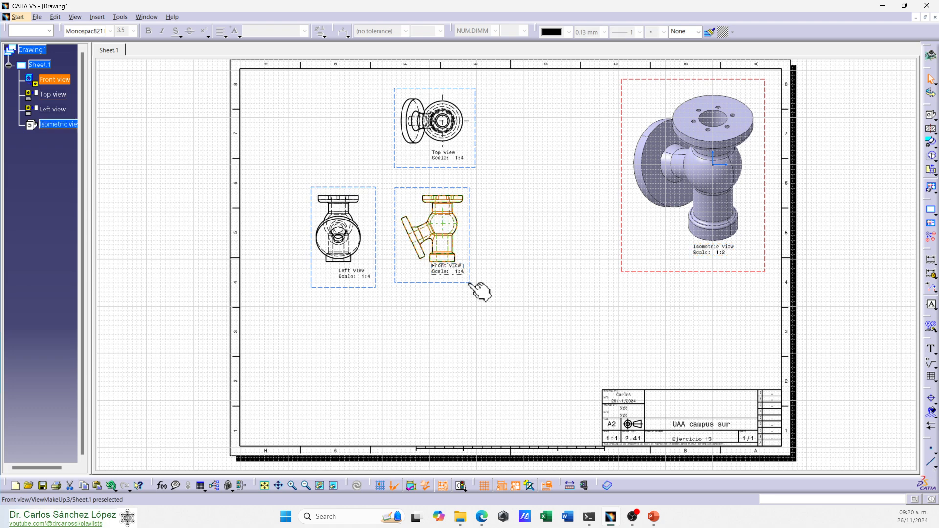
{"action": "left_click", "coordinate": [53, 94], "text": "ctrl"}
{"action": "left_click", "coordinate": [53, 96], "text": "ctrl"}
{"action": "left_click", "coordinate": [53, 95], "text": "ctrl"}
{"action": "left_click", "coordinate": [51, 95], "text": "ctrl"}
{"action": "left_click", "coordinate": [52, 95], "text": "ctrl"}
{"action": "left_click", "coordinate": [54, 109], "text": "ctrl"}
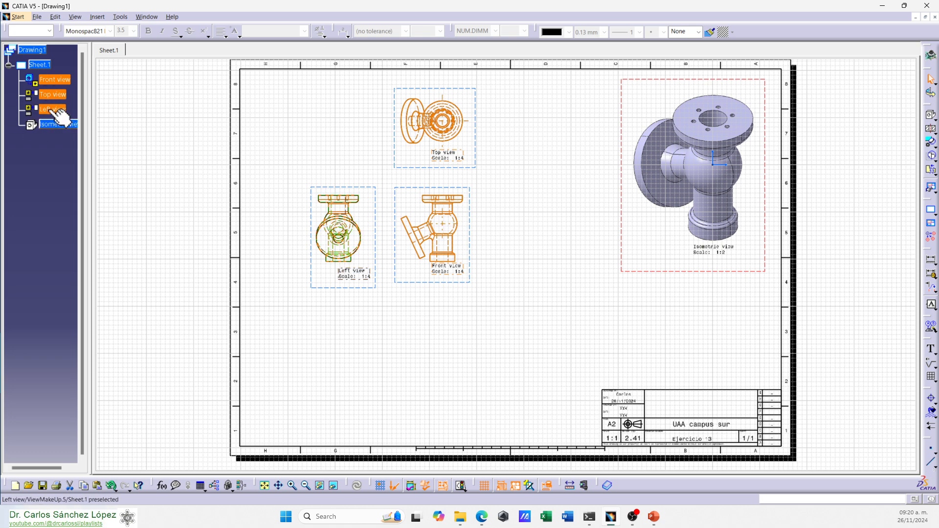
{"action": "right_click", "coordinate": [56, 111]}
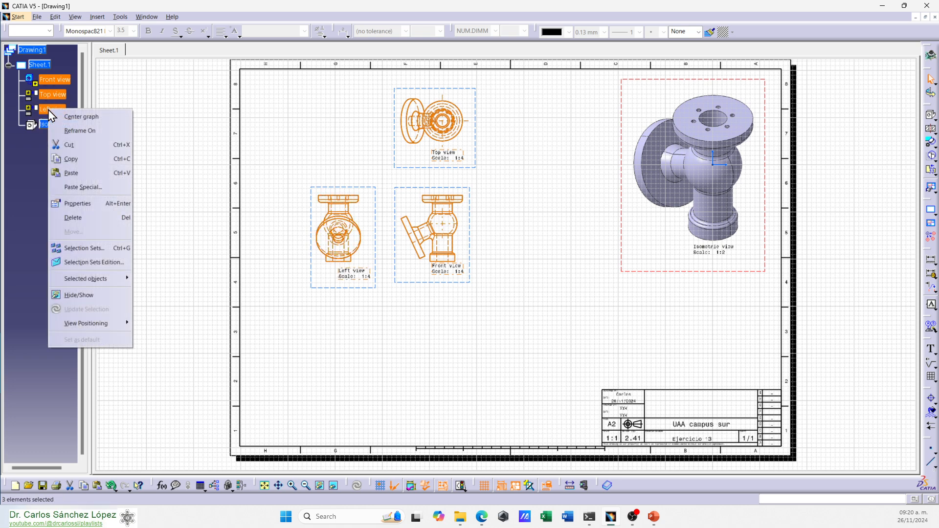
{"action": "left_click", "coordinate": [78, 202]}
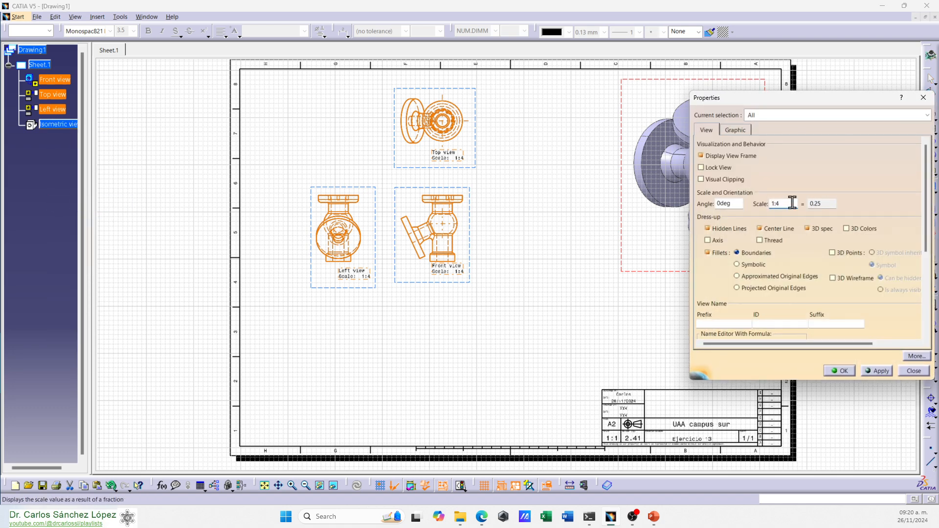
{"action": "left_click", "coordinate": [785, 205]}
{"action": "left_click", "coordinate": [877, 370]}
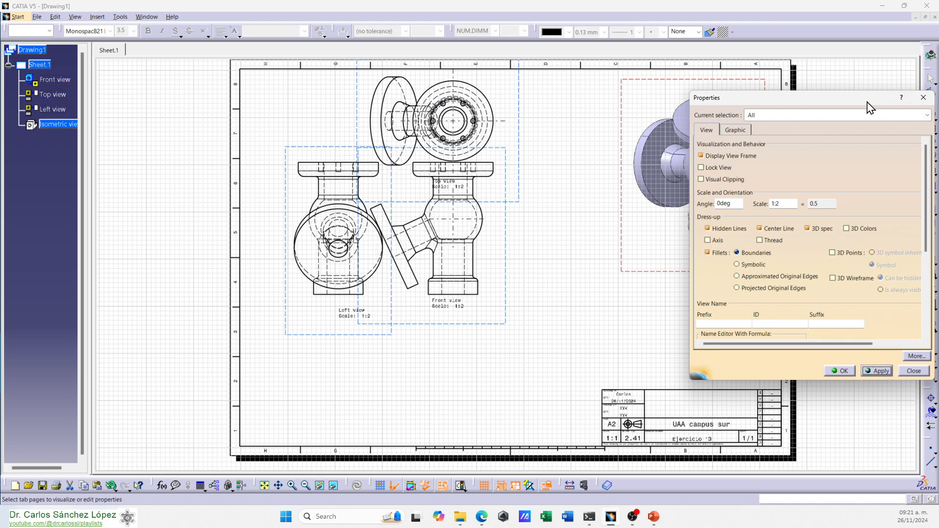
{"action": "left_click_drag", "start_coordinate": [869, 106], "coordinate": [803, 93]}
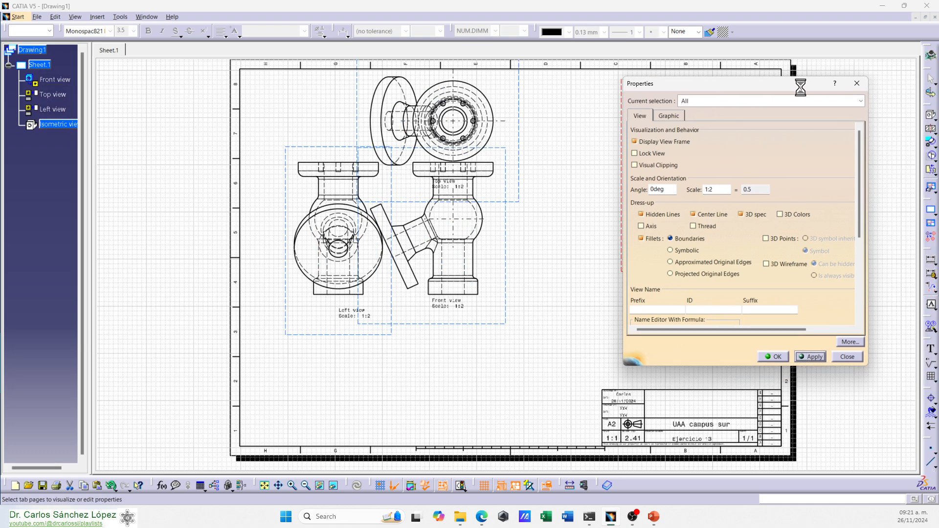
{"action": "left_click", "coordinate": [775, 358]}
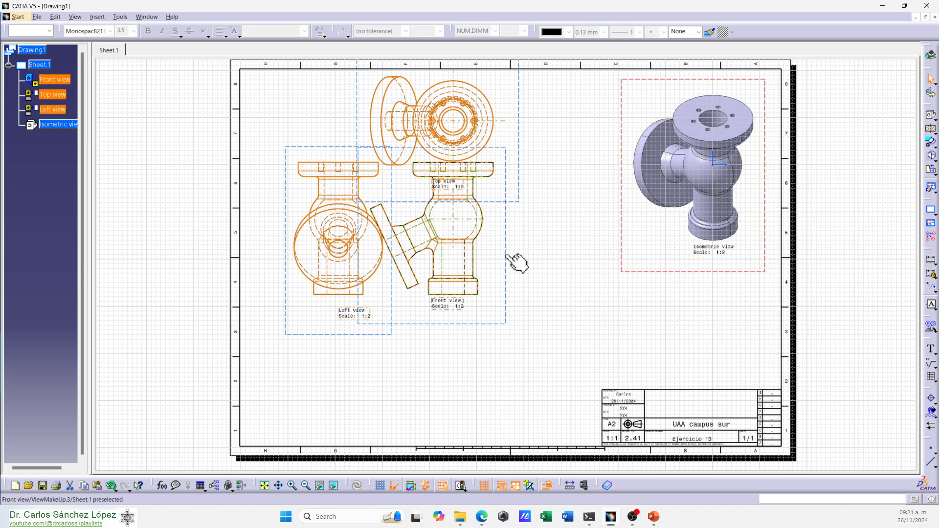
- Space out the enlarged views, with the front view beside the title block, the left view to its left and the top view above
{"action": "left_click_drag", "start_coordinate": [529, 273], "coordinate": [563, 300]}
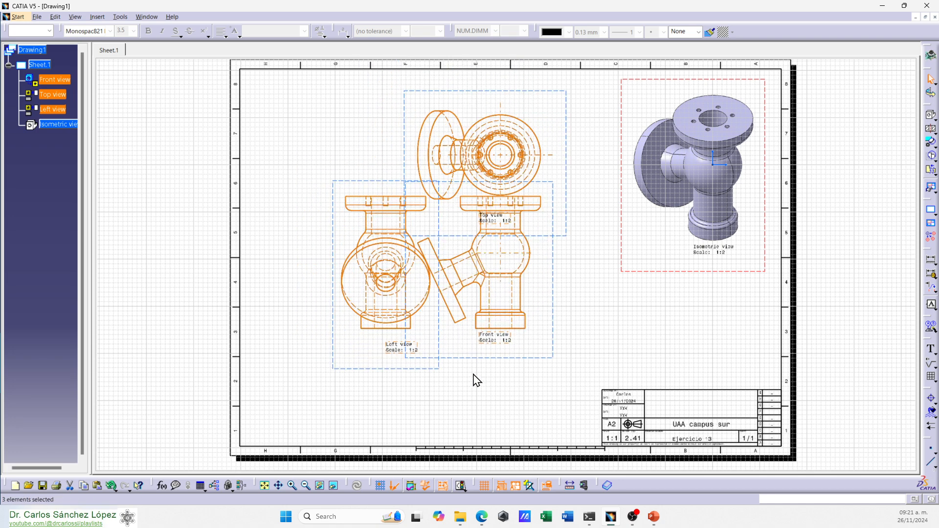
{"action": "left_click_drag", "start_coordinate": [426, 369], "coordinate": [366, 356]}
{"action": "left_click", "coordinate": [493, 360]}
{"action": "left_click_drag", "start_coordinate": [493, 359], "coordinate": [482, 410]}
{"action": "left_click_drag", "start_coordinate": [562, 284], "coordinate": [569, 216]}
{"action": "left_click", "coordinate": [595, 280]}
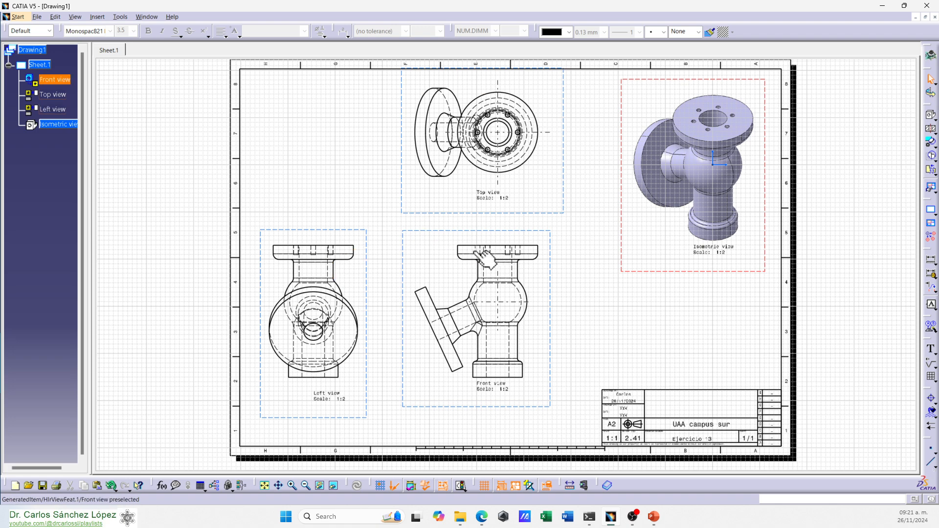
- Activate the top view and turn off its Hidden Lines option in the view properties
{"action": "double_click", "coordinate": [482, 206]}
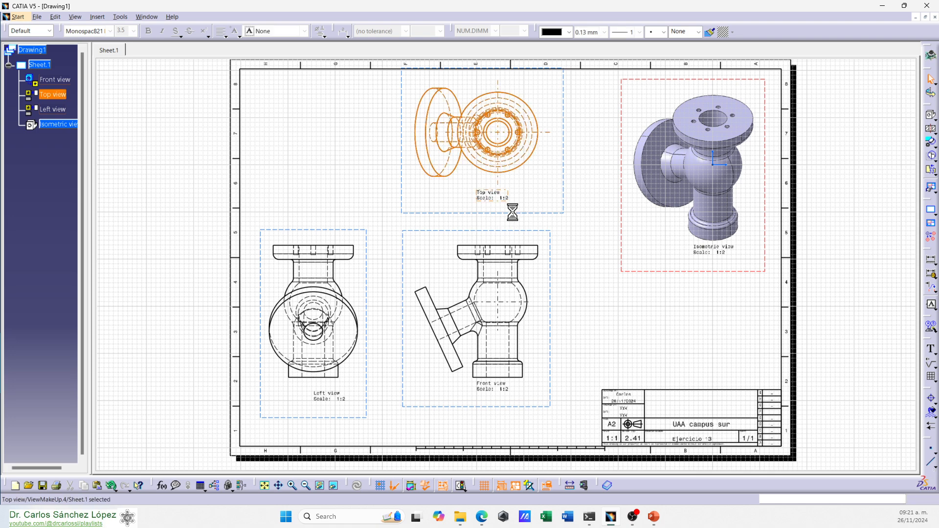
{"action": "right_click", "coordinate": [538, 215]}
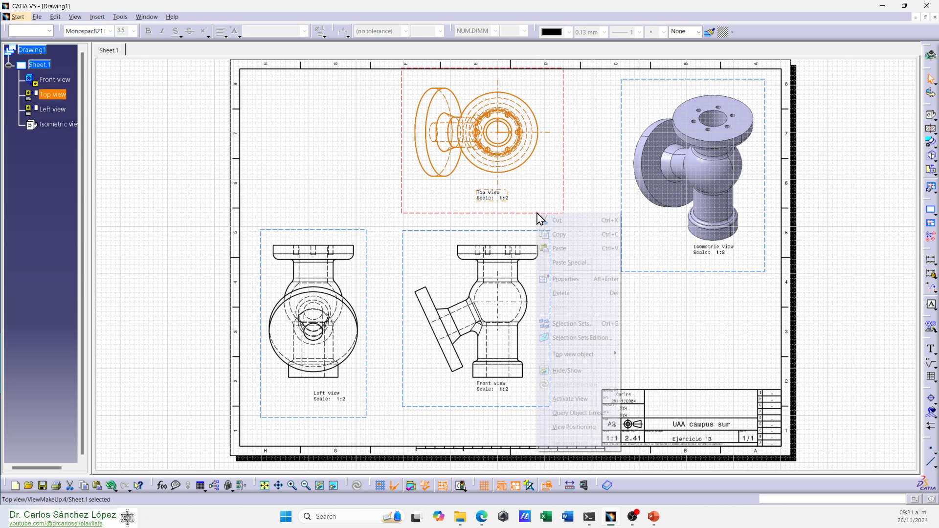
{"action": "left_click", "coordinate": [567, 279]}
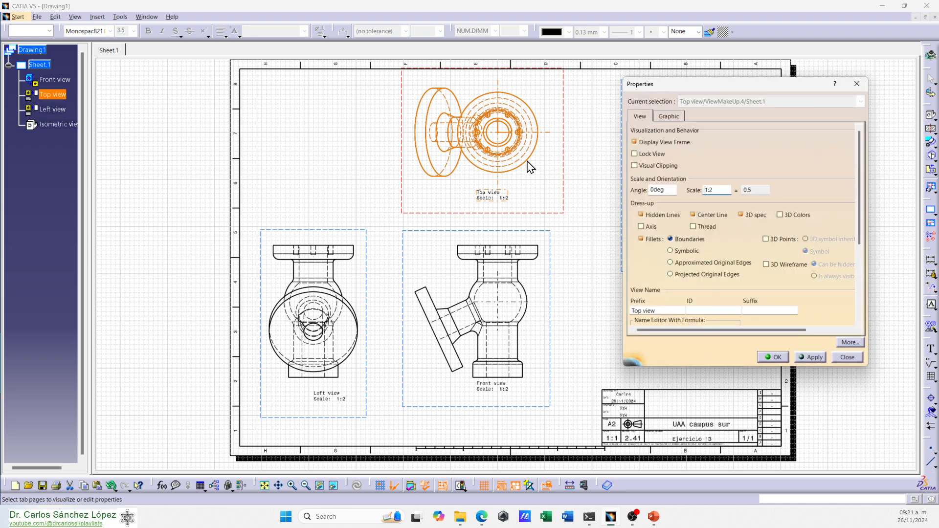
{"action": "left_click", "coordinate": [642, 215]}
{"action": "left_click", "coordinate": [812, 360]}
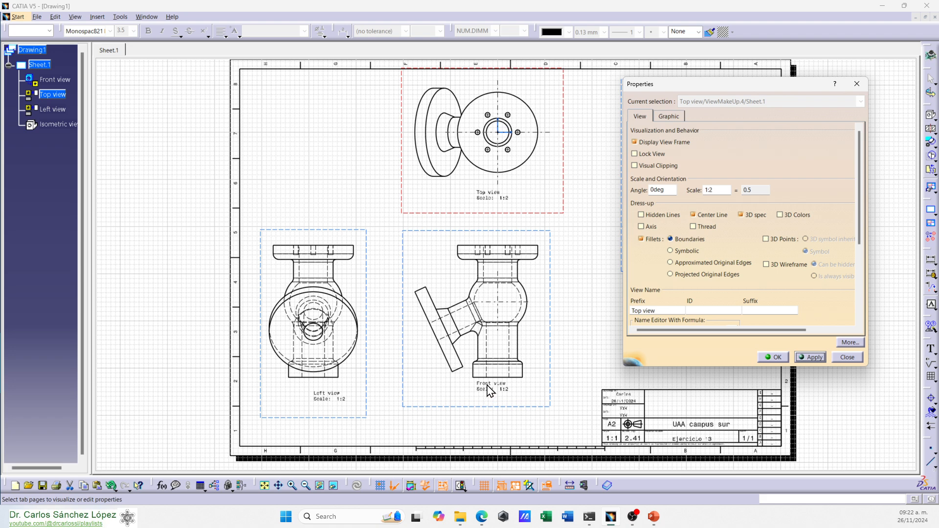
{"action": "left_click", "coordinate": [774, 357]}
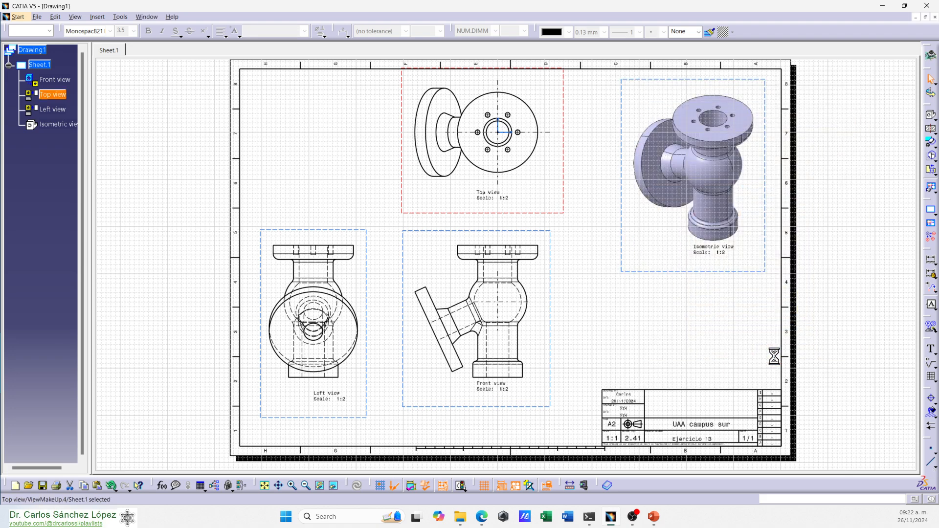
- Turn off the Hidden Lines option for the left view in its properties
{"action": "left_click", "coordinate": [366, 302]}
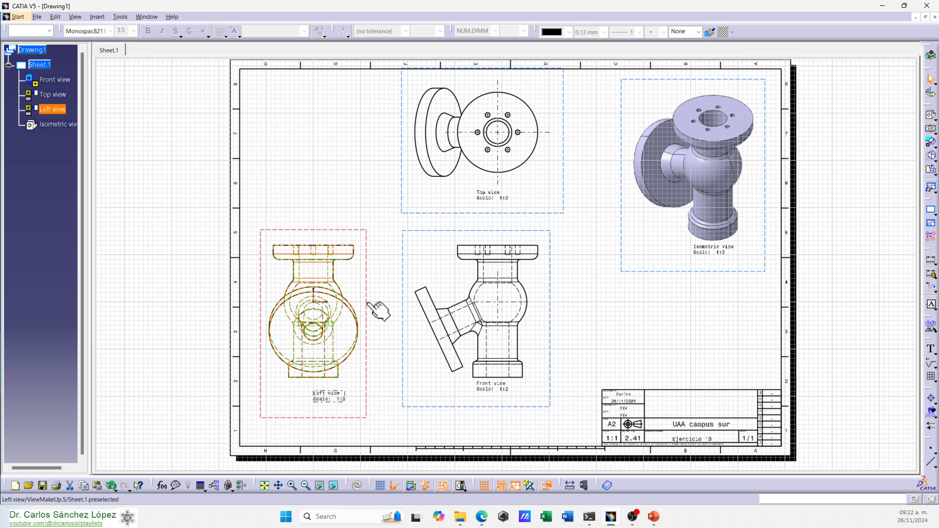
{"action": "right_click", "coordinate": [369, 304]}
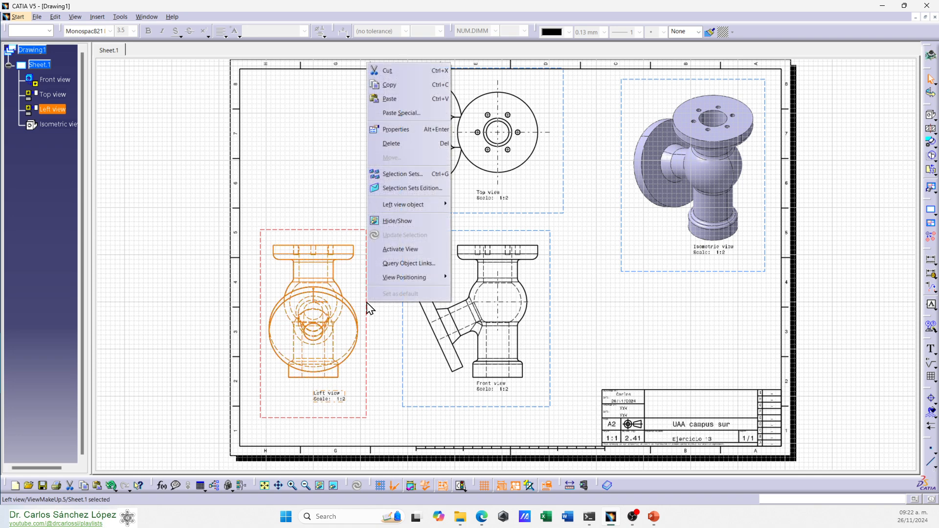
{"action": "left_click", "coordinate": [398, 131]}
{"action": "left_click", "coordinate": [642, 215]}
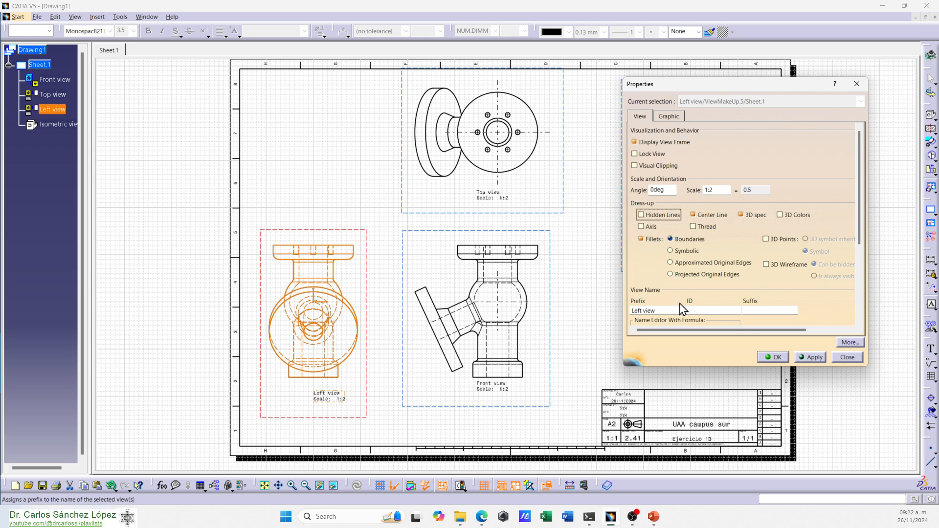
{"action": "left_click", "coordinate": [810, 358]}
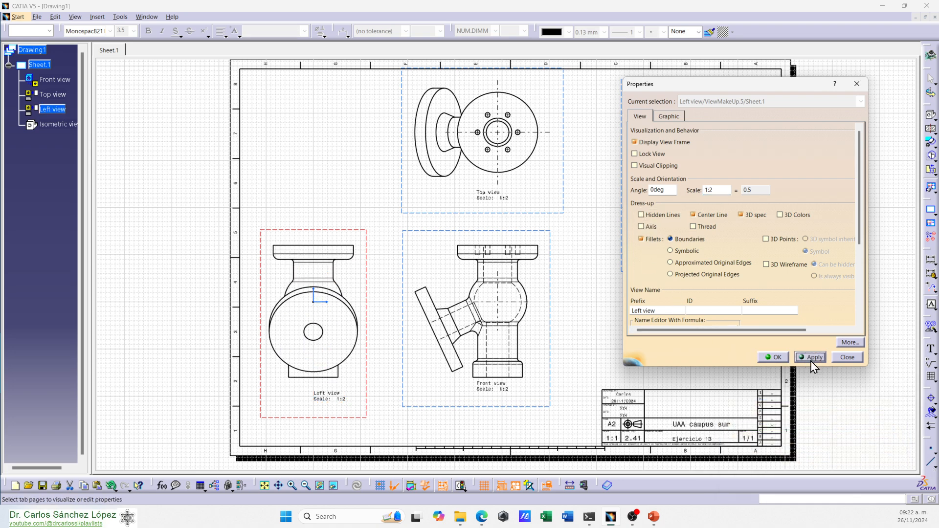
{"action": "left_click", "coordinate": [774, 357]}
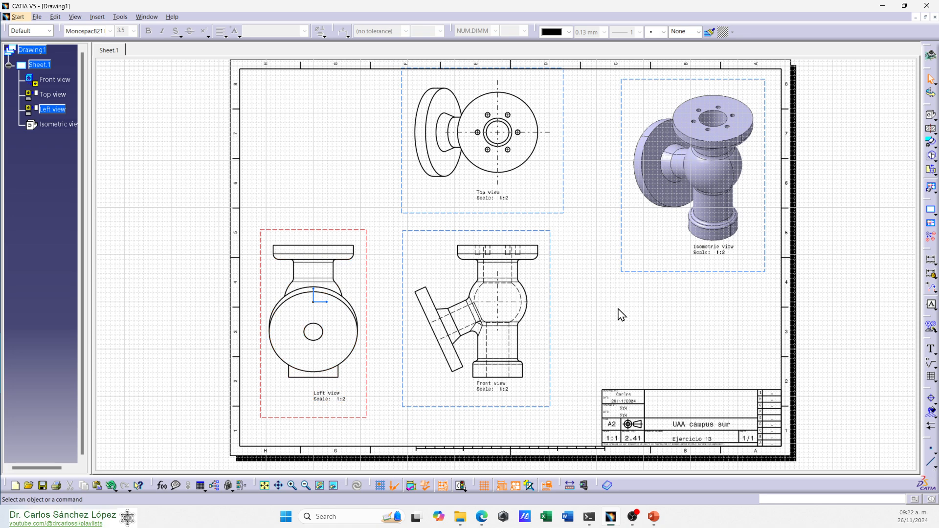